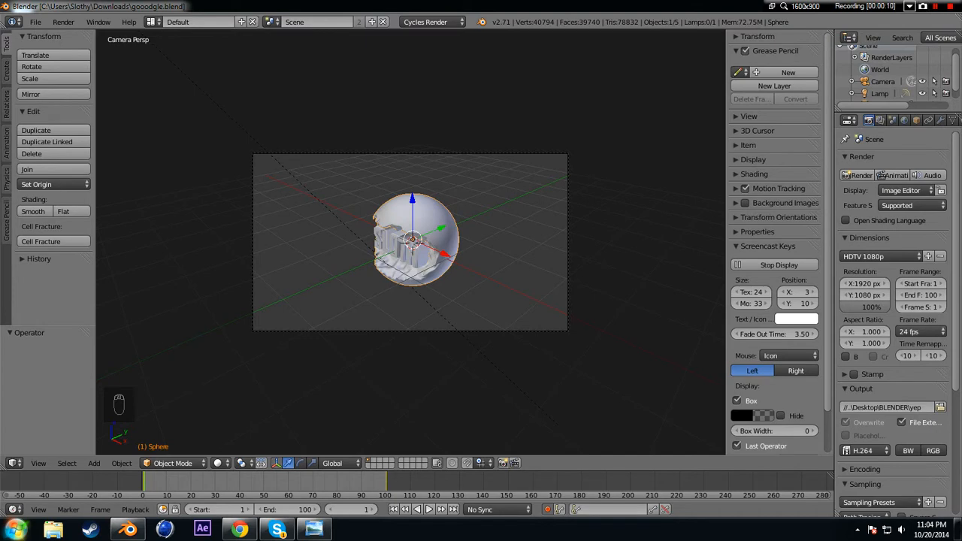
Look over the finished SLOTH sphere render and the completed sphere model as reference
left_click(910, 6)
left_click(895, 19)
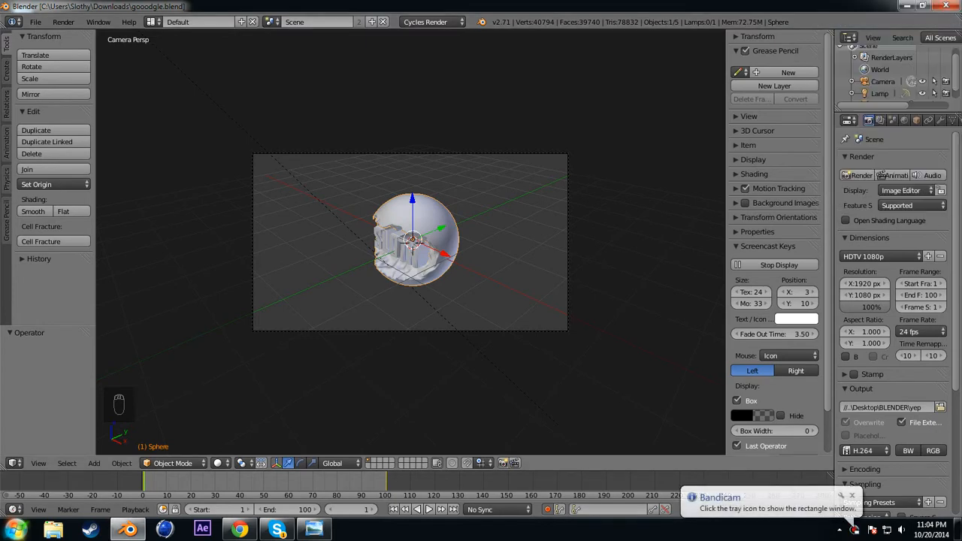
left_click(314, 529)
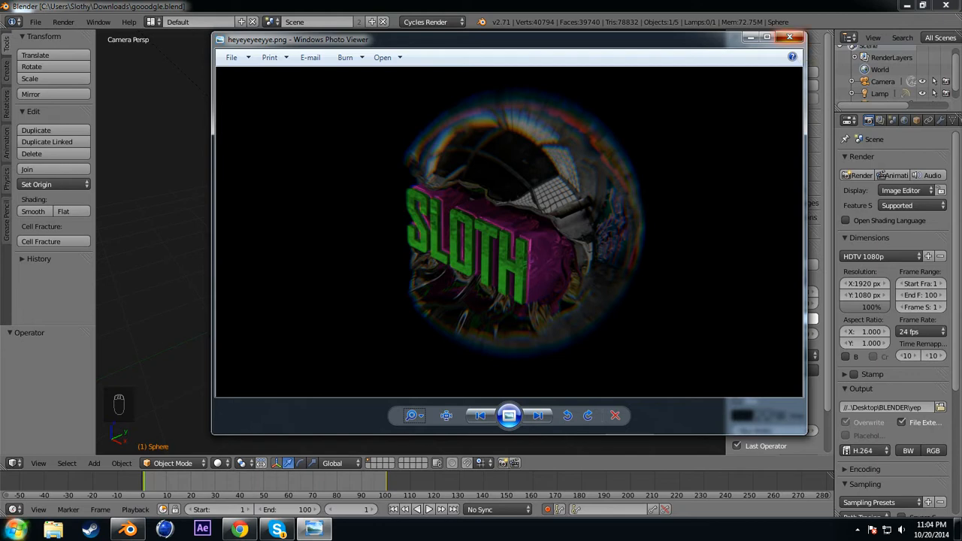
key("alt+F4")
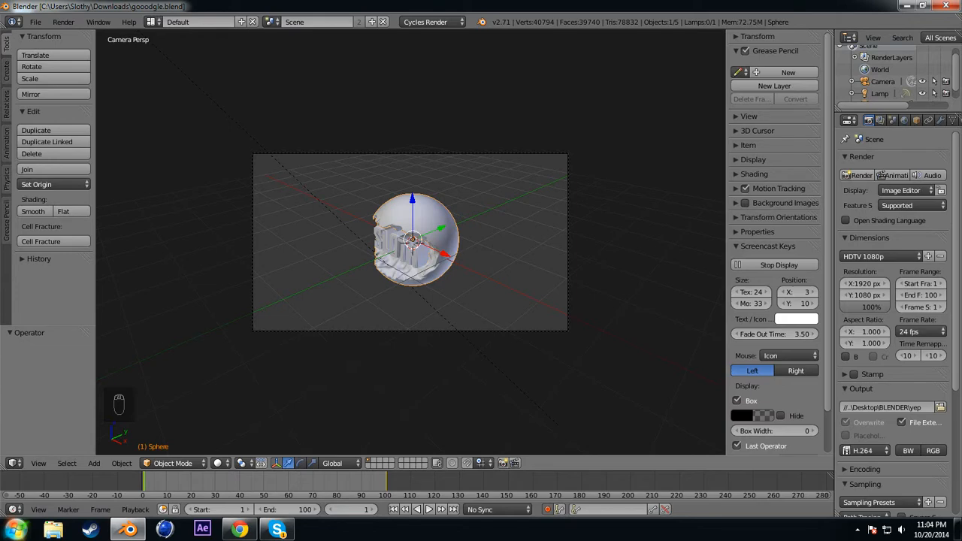
mouse_move(411, 248)
middle_mouse_down()
mouse_move(519, 211)
mouse_move(394, 272)
mouse_move(418, 294)
mouse_move(421, 256)
mouse_move(459, 240)
mouse_move(409, 239)
mouse_move(411, 263)
mouse_move(419, 240)
mouse_move(406, 227)
mouse_move(421, 220)
mouse_move(416, 242)
middle_mouse_up()
scroll(410, 242, "up", 4)
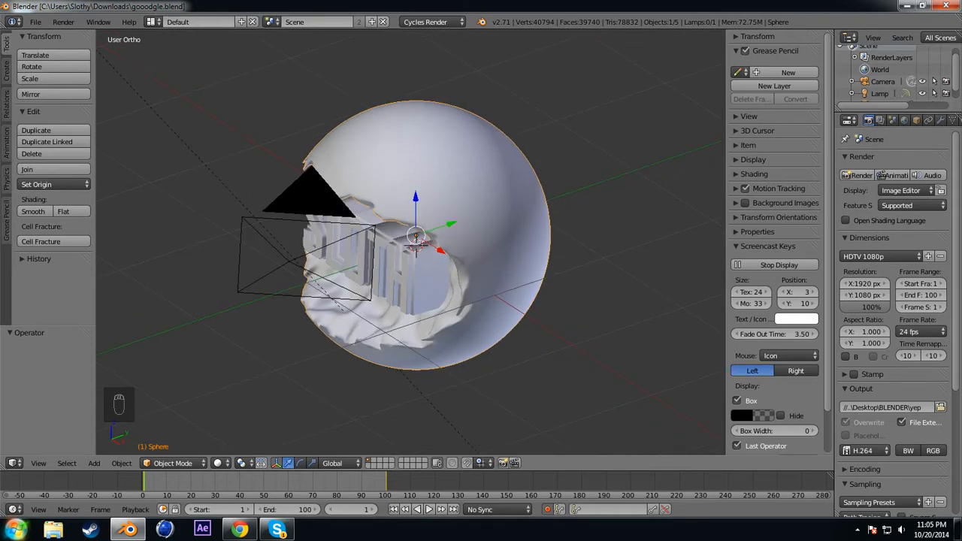
Start a new scene by reloading the start-up file
key("ctrl+s")
left_click(35, 22)
left_click(45, 34)
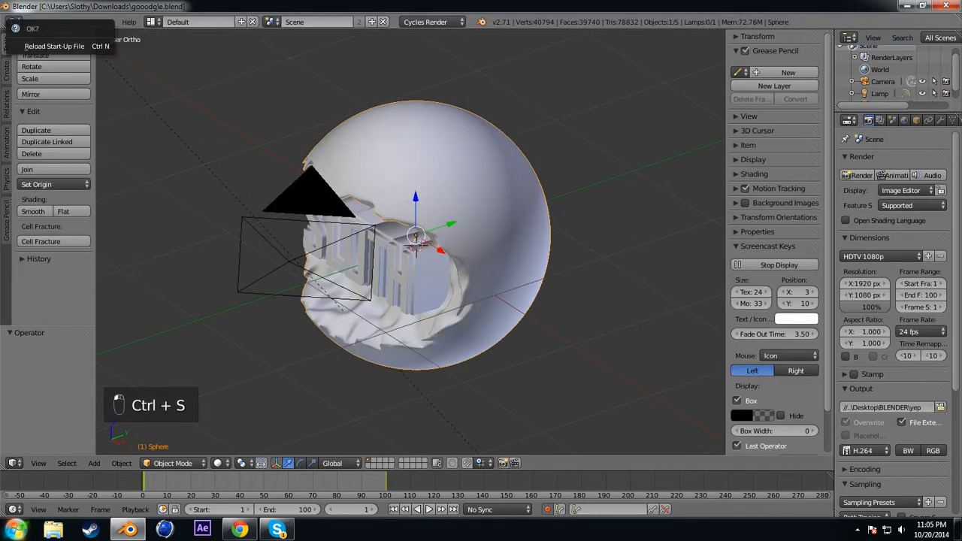
left_click(57, 47)
middle_click_drag(376, 240, 294, 224)
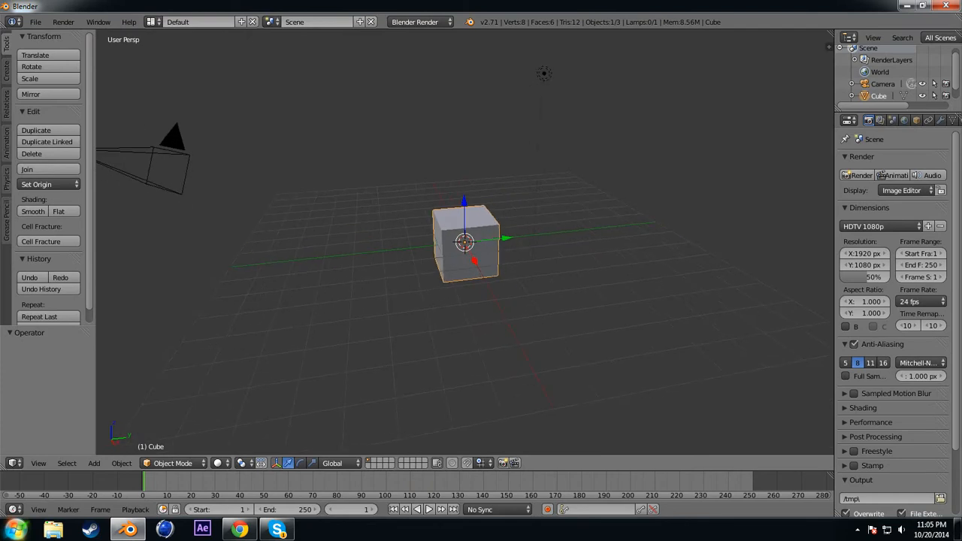
Delete the default cube and lamp, and set the render engine to Cycles Render
key("x")
left_click(462, 195)
right_click(546, 76)
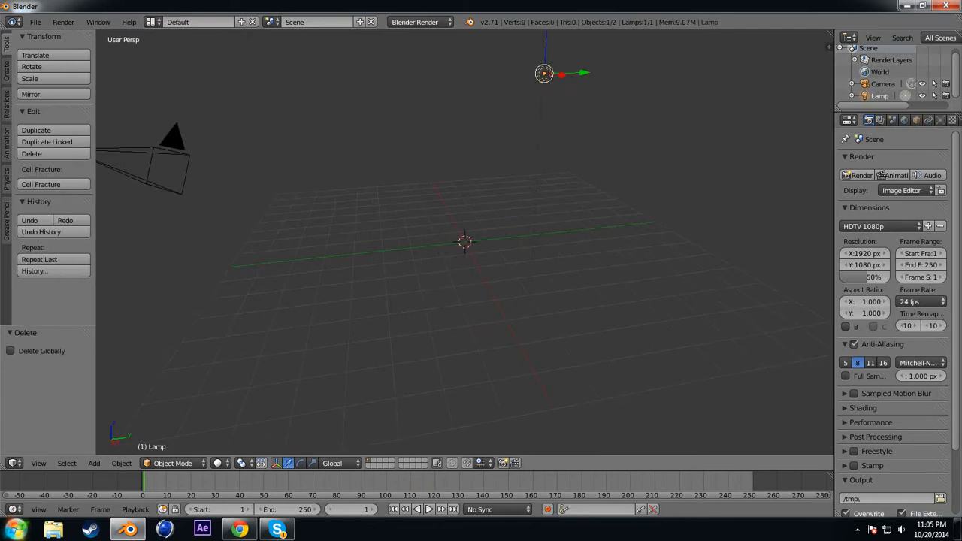
key("x")
left_click(550, 85)
middle_click_drag(542, 98, 351, 153)
left_click(422, 22)
left_click(419, 63)
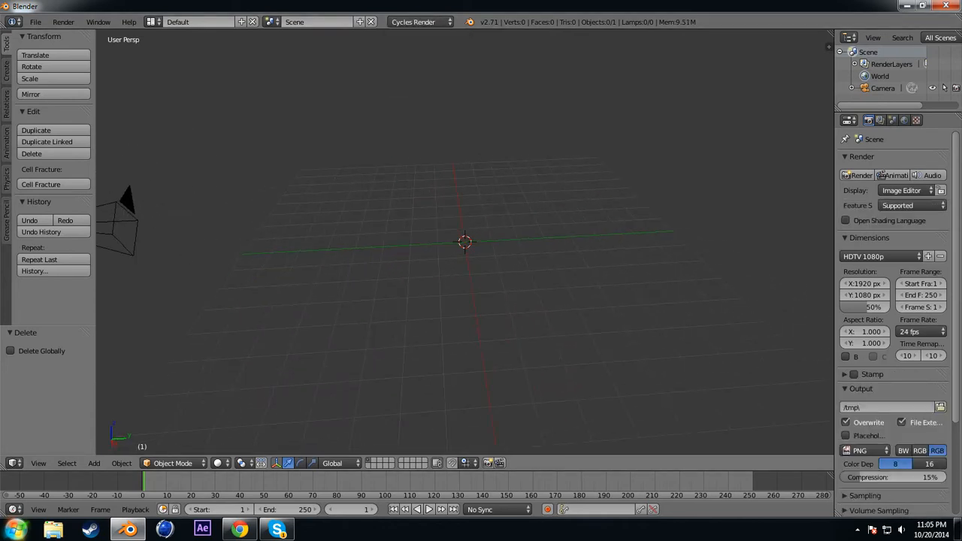
Add a UV sphere at the scene center with 64 segments and 32 rings
key("shift+a")
mouse_move(351, 153)
left_click(434, 188)
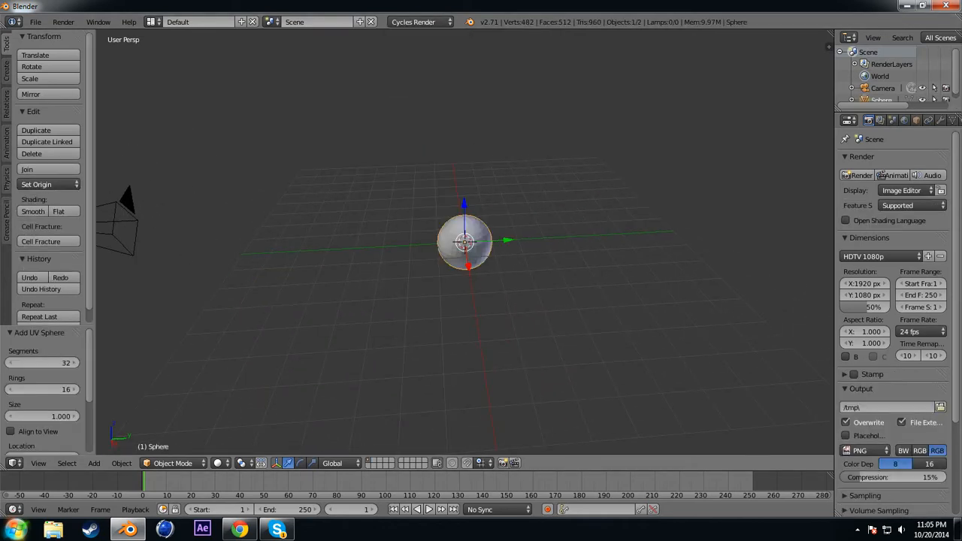
scroll(464, 240, "up", 3)
scroll(464, 241, "down", 5)
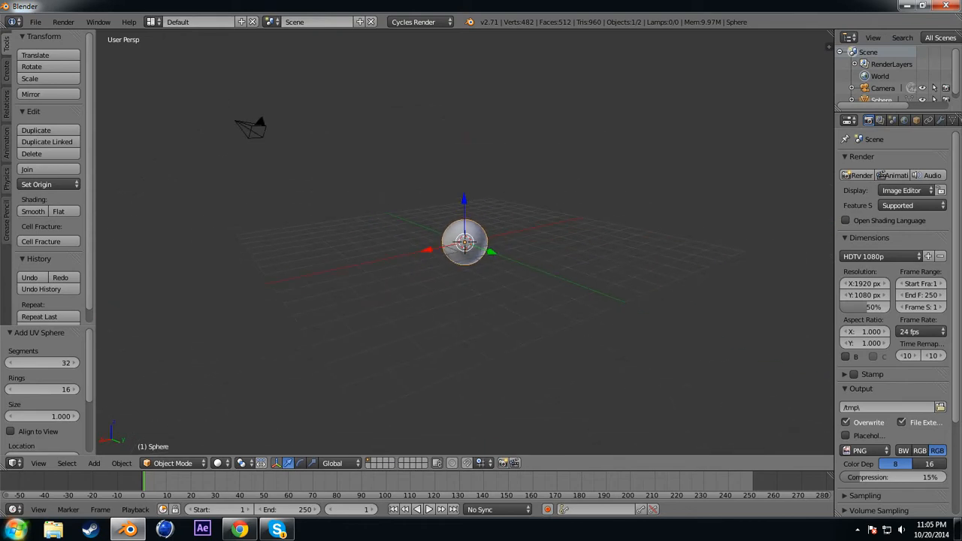
middle_click_drag(464, 241, 482, 226)
scroll(464, 240, "up", 5)
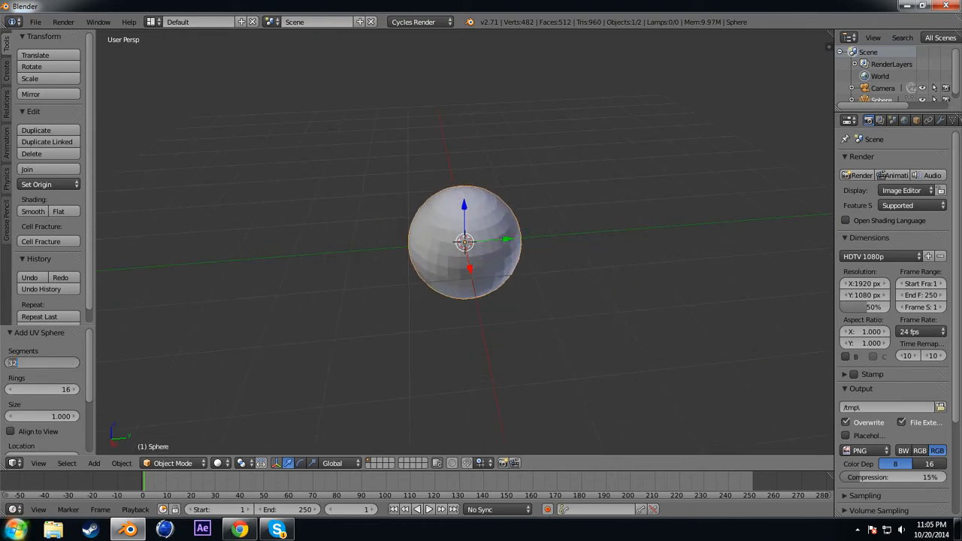
key("Return")
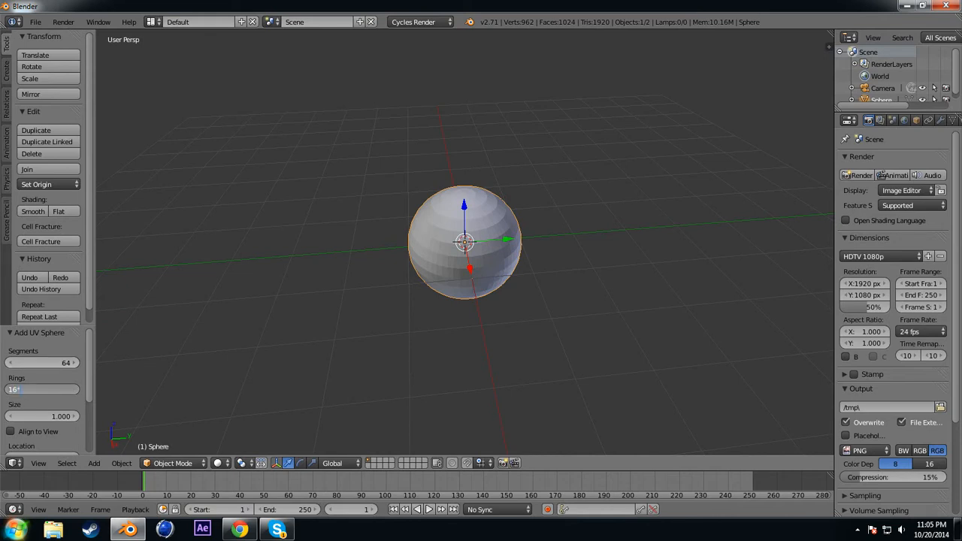
type("2")
key("Return")
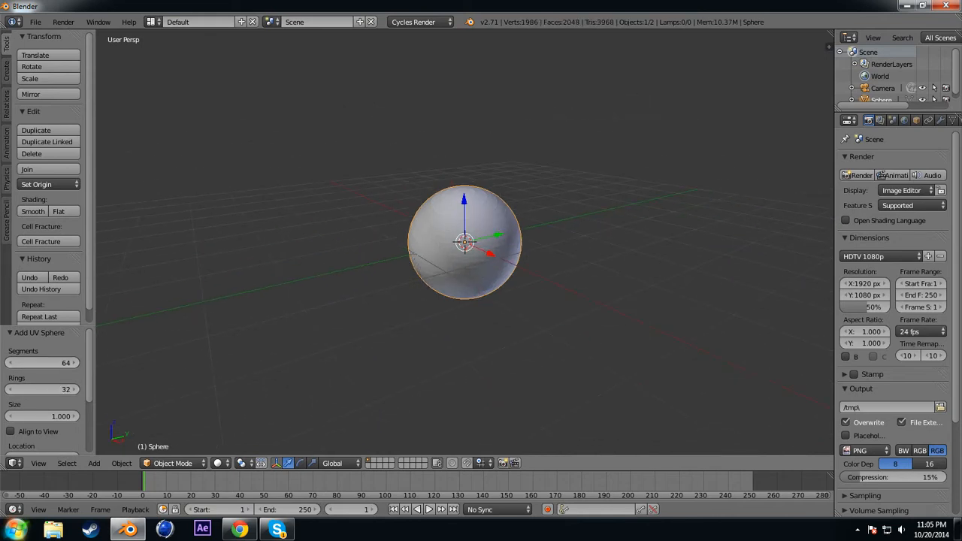
scroll(465, 243, "up", 3)
mouse_move(465, 242)
middle_mouse_down()
mouse_move(481, 233)
mouse_move(464, 242)
middle_mouse_up()
scroll(465, 242, "down", 5)
scroll(465, 242, "down", 3)
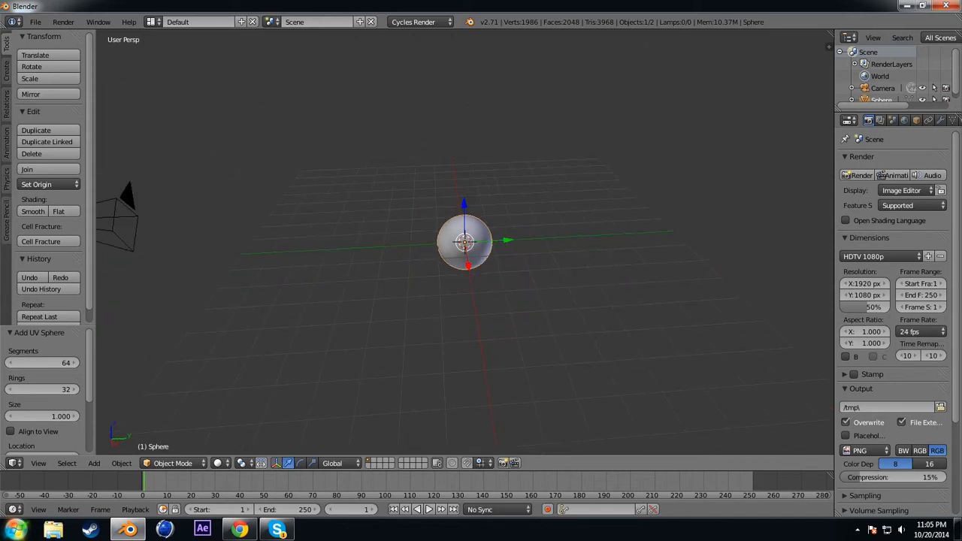
scroll(465, 242, "up", 5)
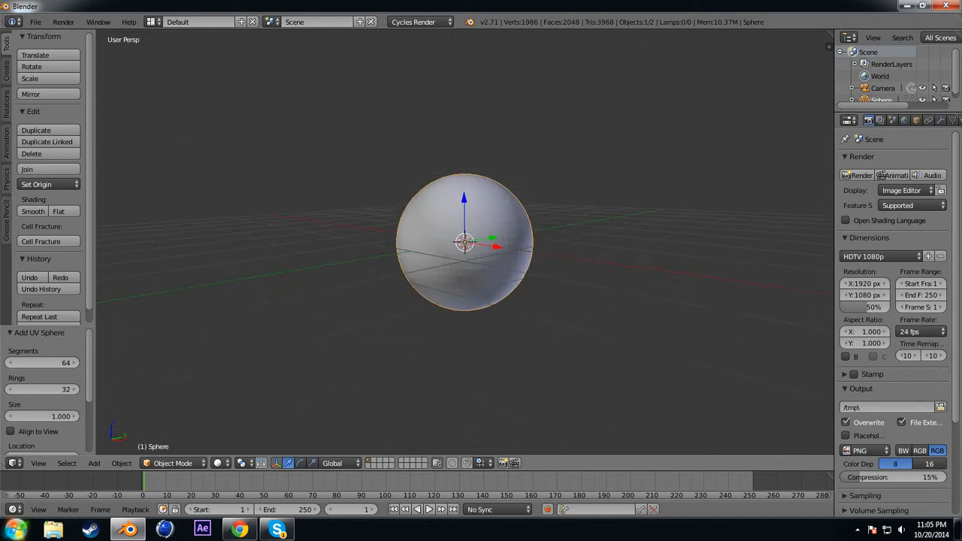
Add a cylinder mesh at the same location as the sphere
key("shift+a")
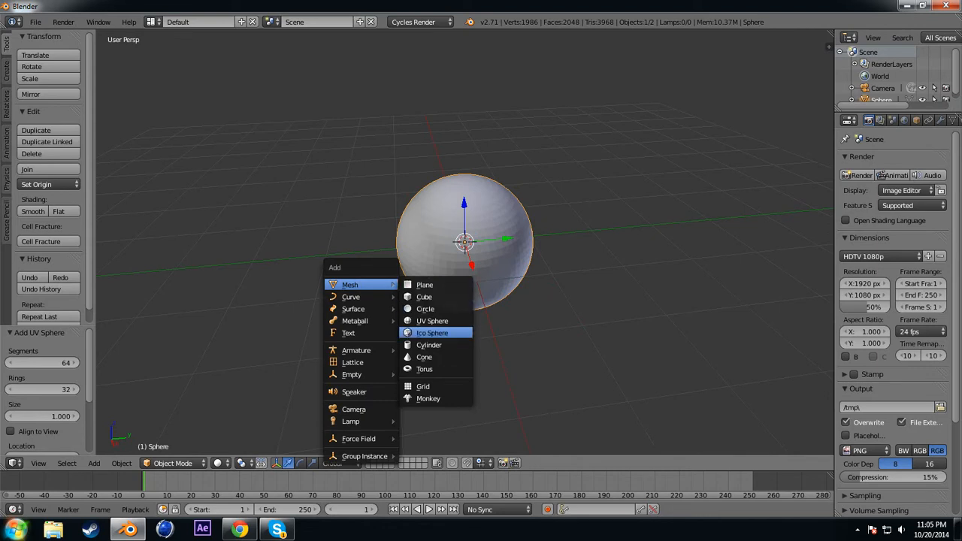
left_click(430, 345)
key("r")
key("x")
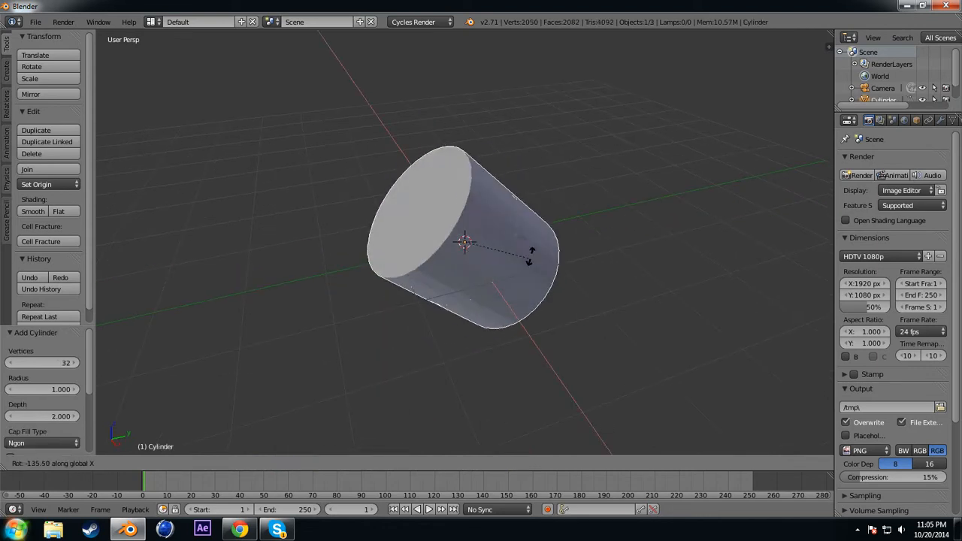
key("Escape")
key("r")
key("z")
key("Escape")
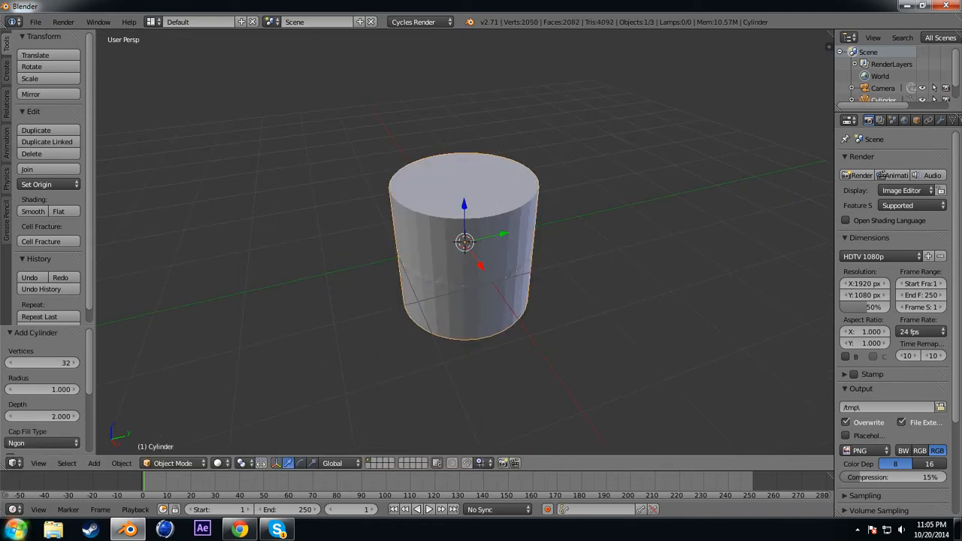
Turn on the Screencast Keys display
key("n")
scroll(774, 241, "down", 3)
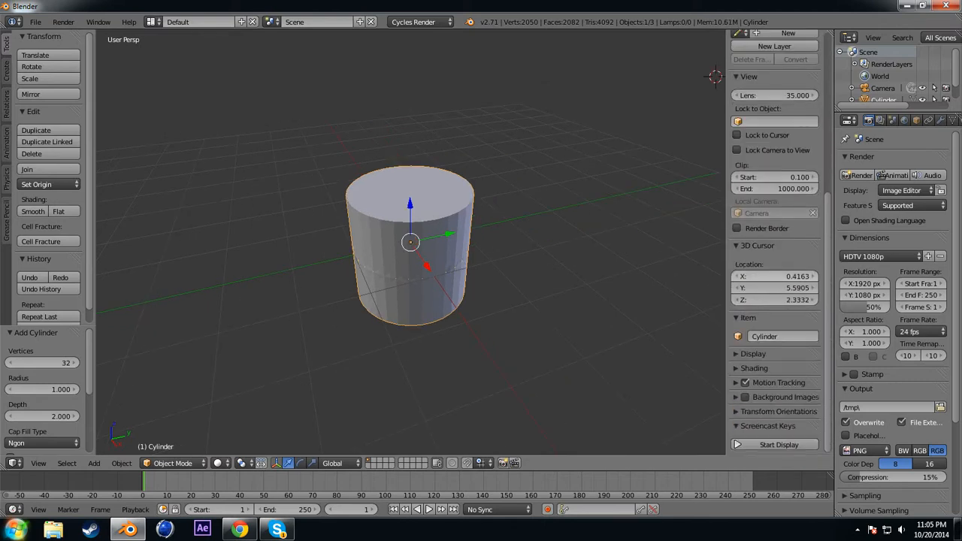
left_click(779, 445)
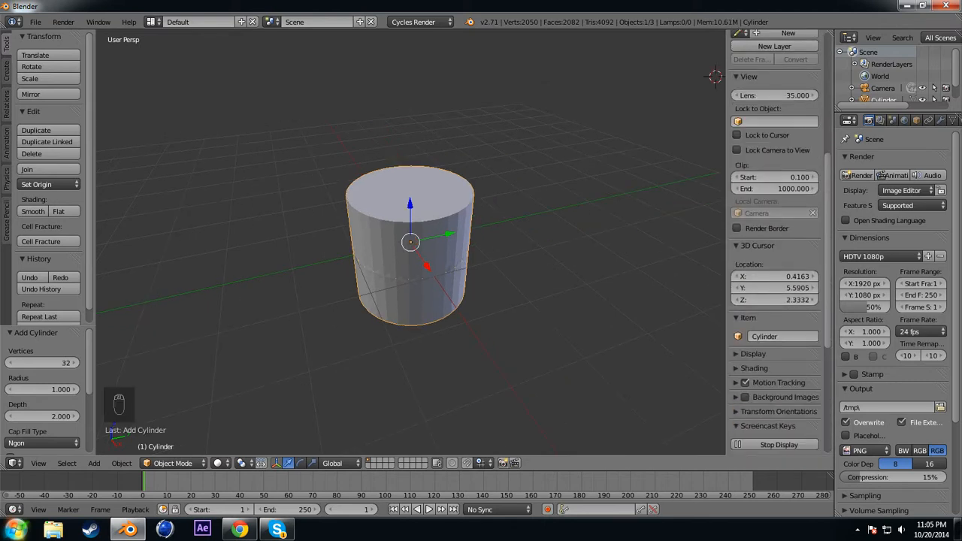
key("n")
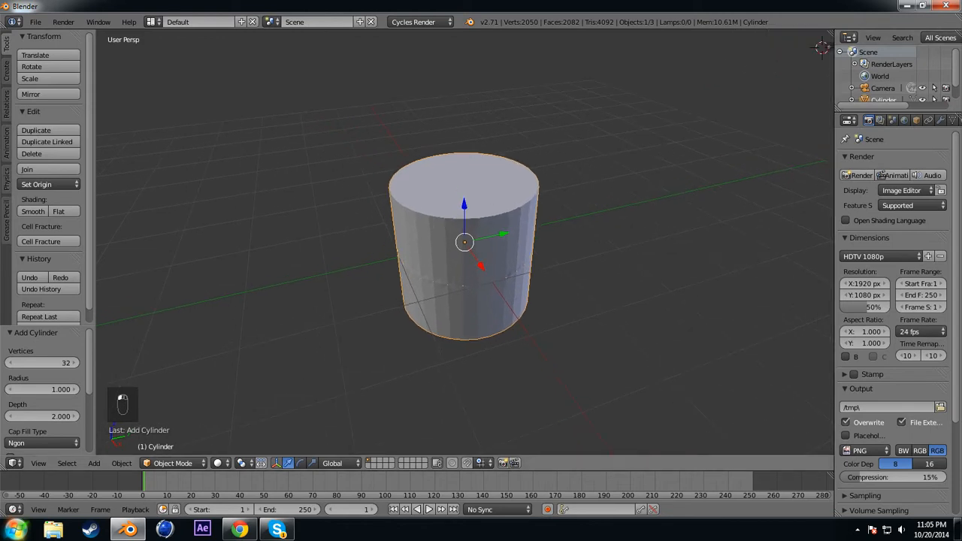
Snap the 3D cursor back to the scene center
key("shift+a")
key("shift+s")
key("shift+s")
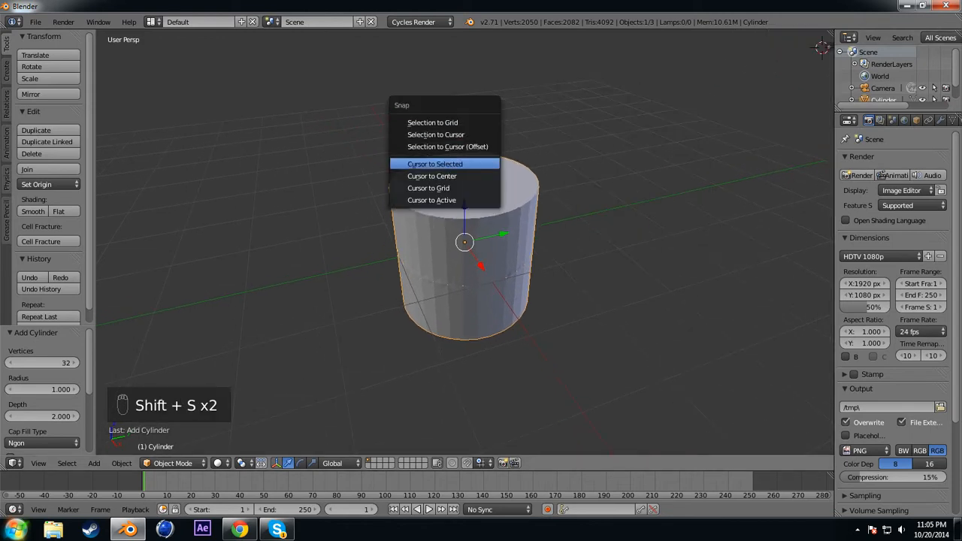
left_click(432, 176)
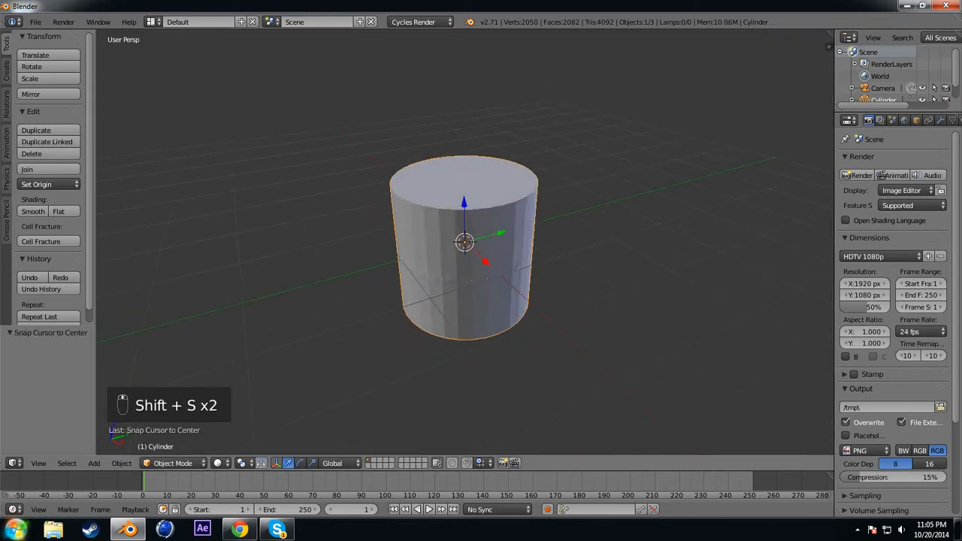
key("r")
key("x")
right_click(591, 186)
middle_click_drag(592, 186, 561, 191)
key("r")
key("x")
right_click(542, 194)
Rotate the cylinder 90° about the global X axis so it lies on its side
key("r")
key("x")
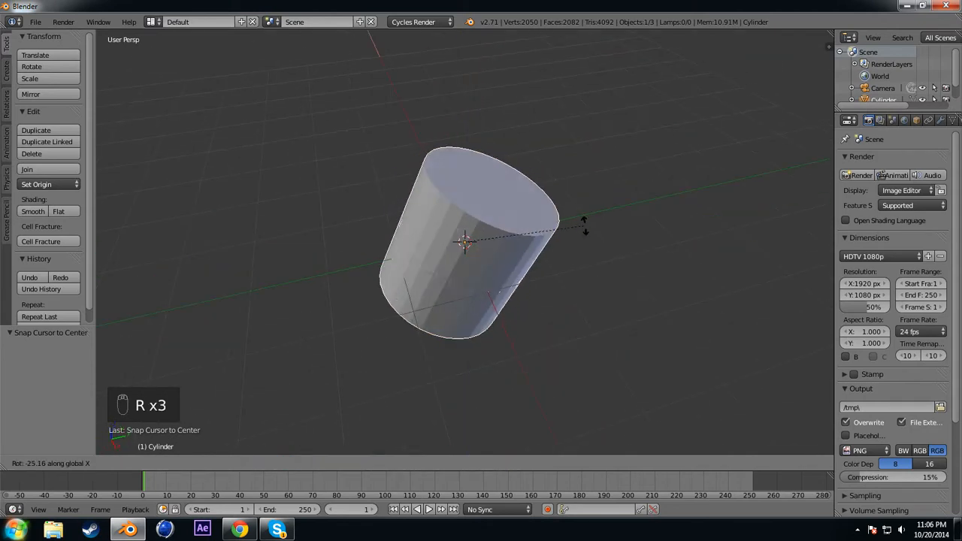
type("90")
key("Return")
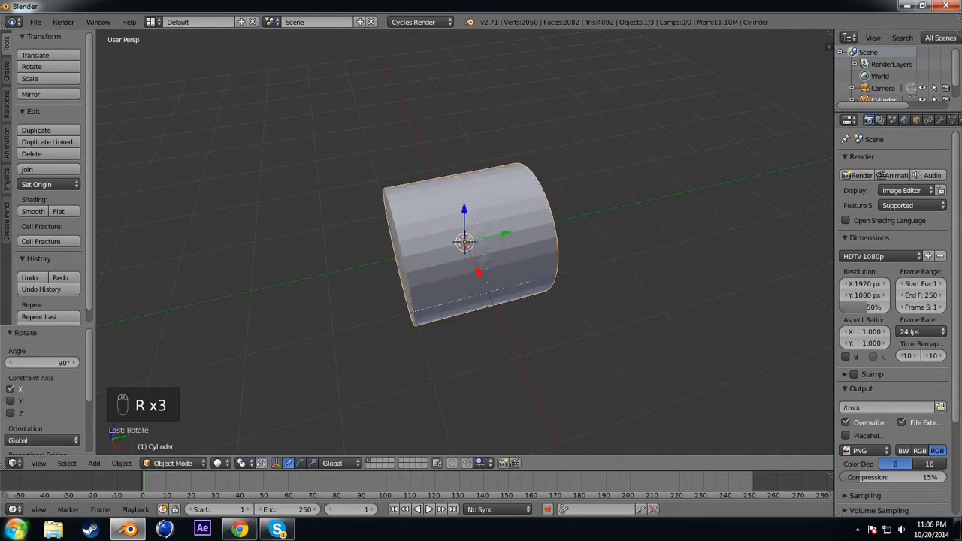
Scale the cylinder down uniformly to about 0.67 so it fits inside the sphere
middle_click_drag(673, 259, 631, 257)
key("s")
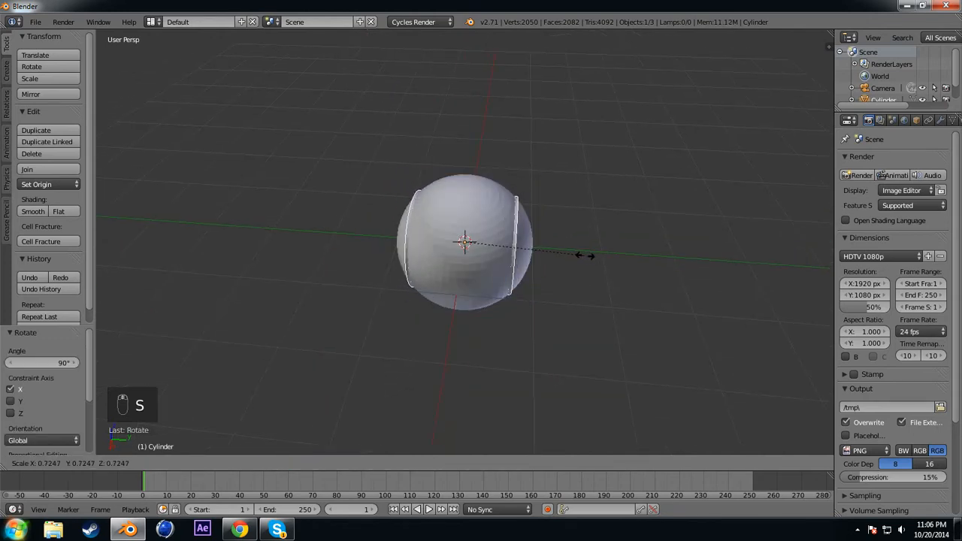
left_click(576, 253)
In a wireframe orthographic front view, move the cylinder about -0.945 along X to the sphere's edge
key("KP_3")
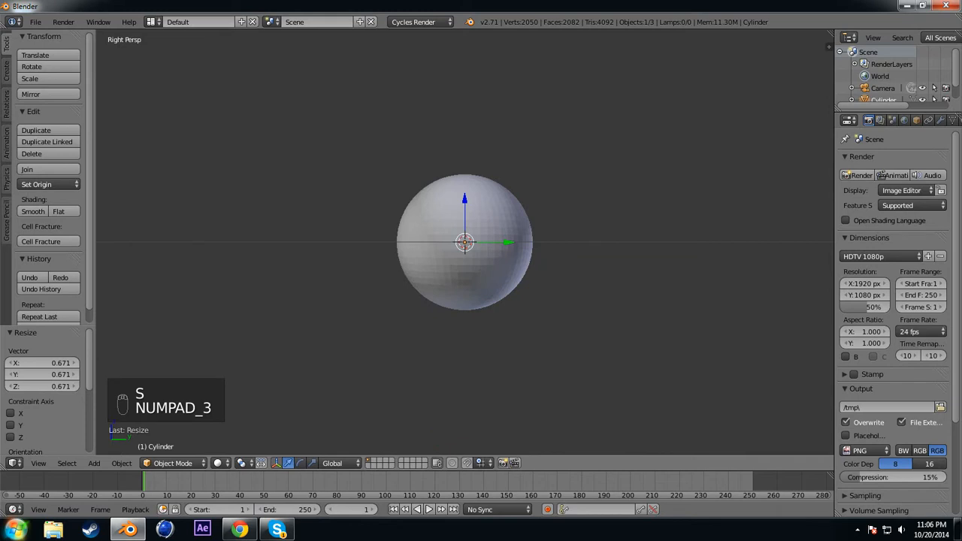
key("KP_5")
key("z")
key("KP_3")
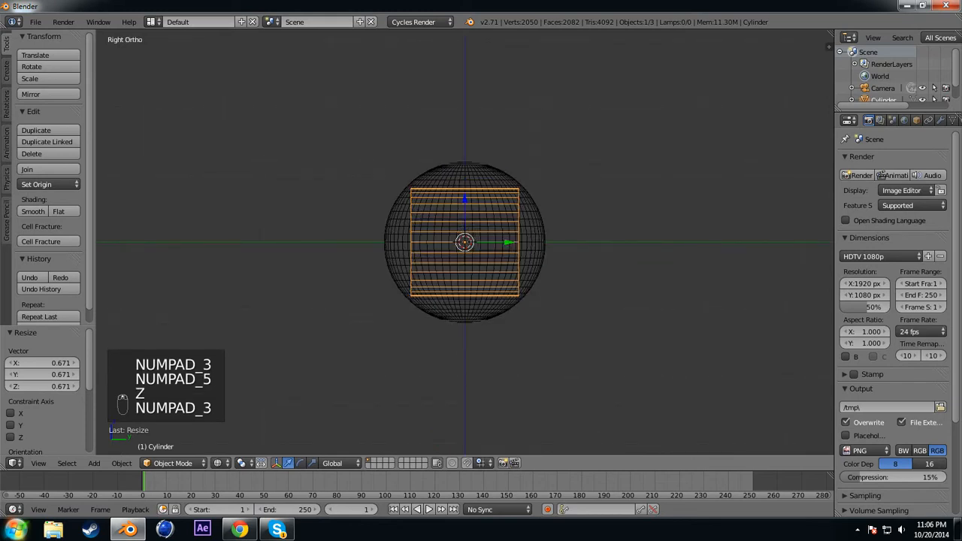
key("KP_1")
scroll(509, 242, "up", 2)
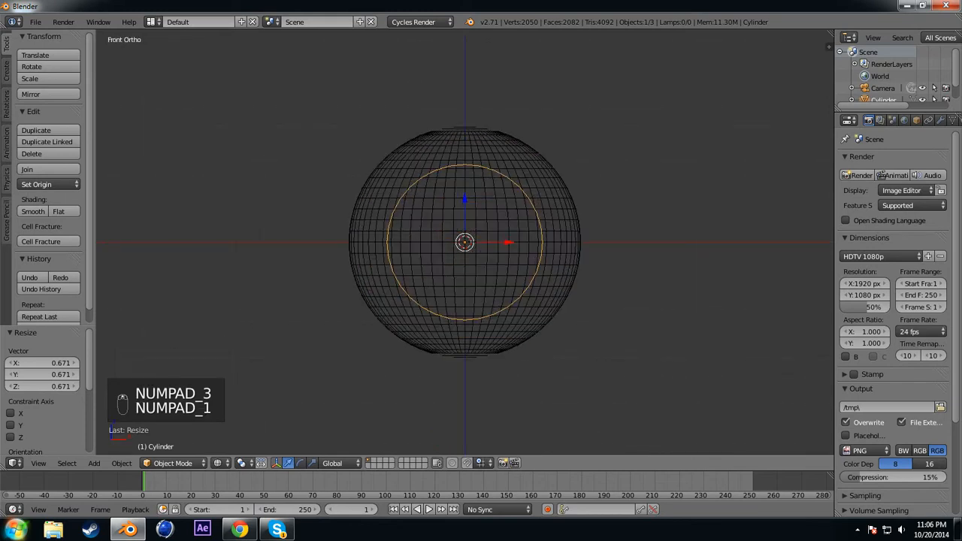
left_click_drag(509, 242, 398, 242)
Scale the cylinder down slightly at the sphere's edge and shift it 0.010 along X
key("s")
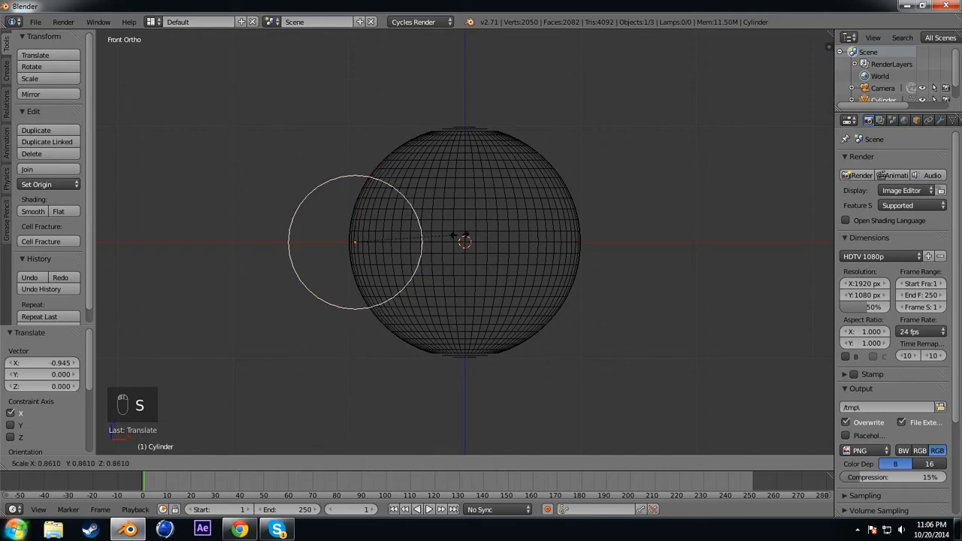
left_click(465, 239)
key("s")
left_click(465, 239)
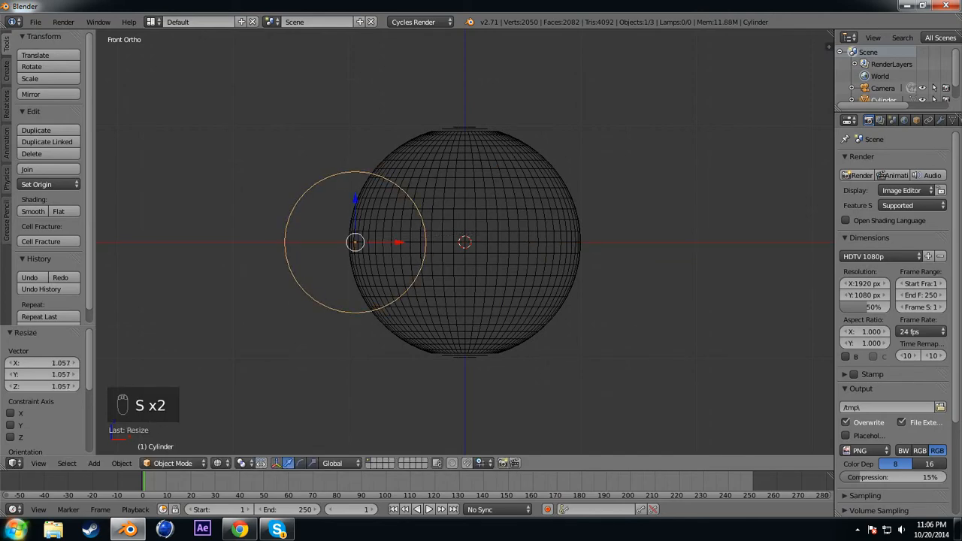
left_click_drag(399, 242, 400, 242)
In solid shading, stretch the cylinder along Y to more than twice its length and nudge it slightly along X into the sphere
key("z")
middle_click_drag(410, 222, 481, 256)
key("s")
key("z")
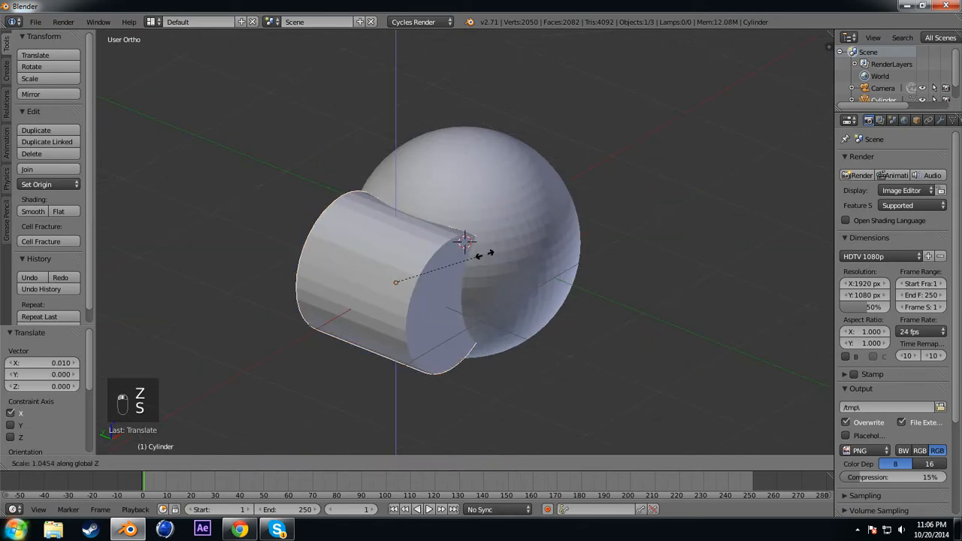
key("x")
key("y")
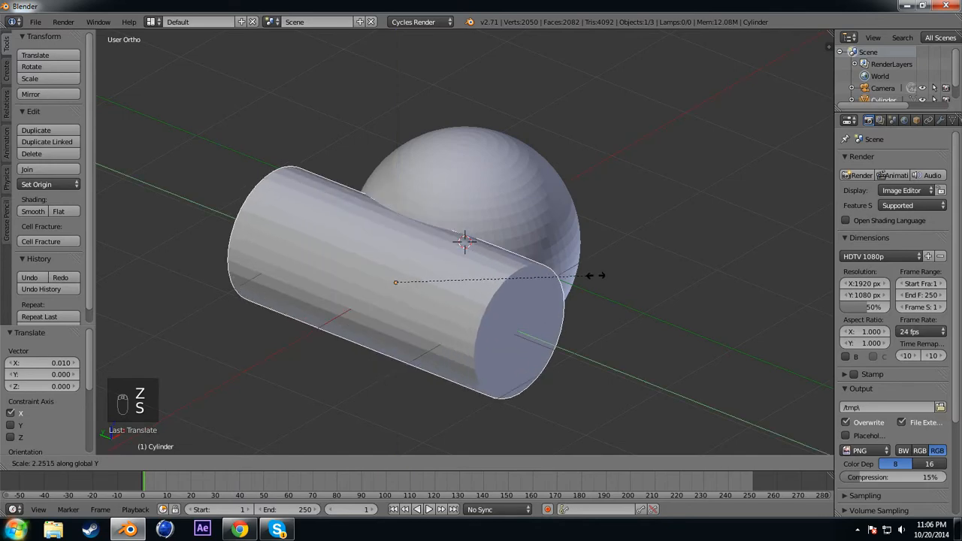
left_click(617, 276)
middle_click_drag(618, 276, 534, 264)
left_click_drag(399, 242, 403, 242)
Enter the stretched cylinder's mesh for editing and add 23 evenly spaced loop cuts along its length
middle_click_drag(410, 244, 495, 286)
key("Tab")
key("ctrl+r")
scroll(488, 290, "up", 6)
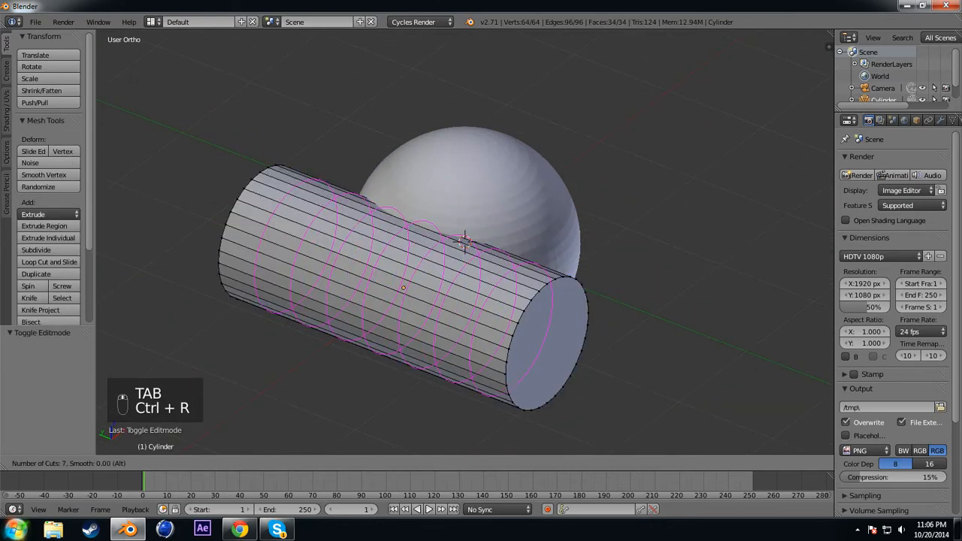
scroll(403, 286, "up", 16)
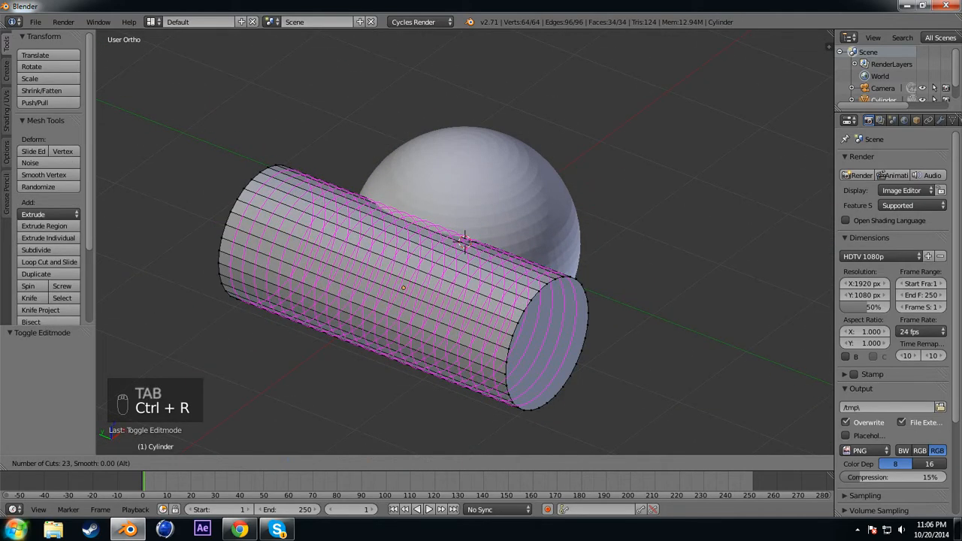
left_click(403, 286)
Clear the selection and randomly select 50% of the cylinder's vertices
key("a")
key("a")
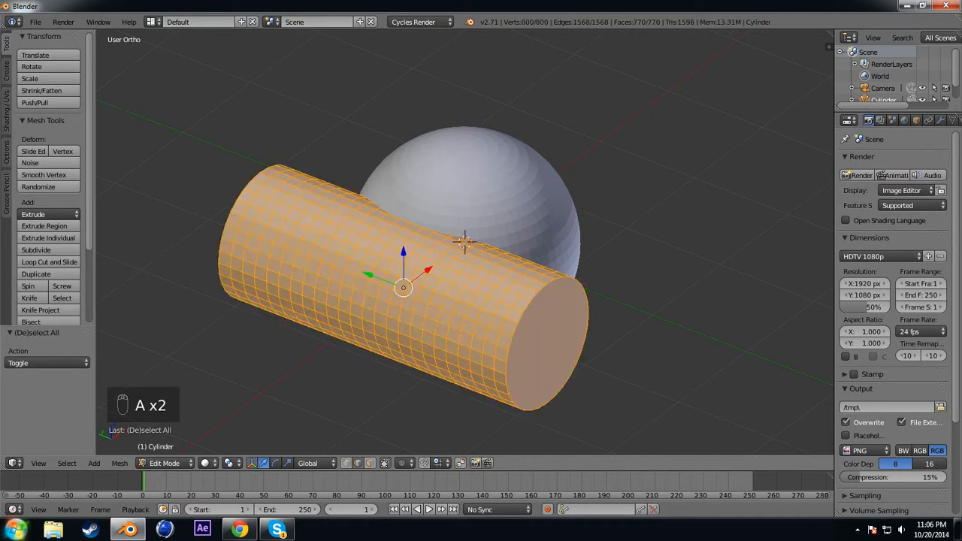
key("a")
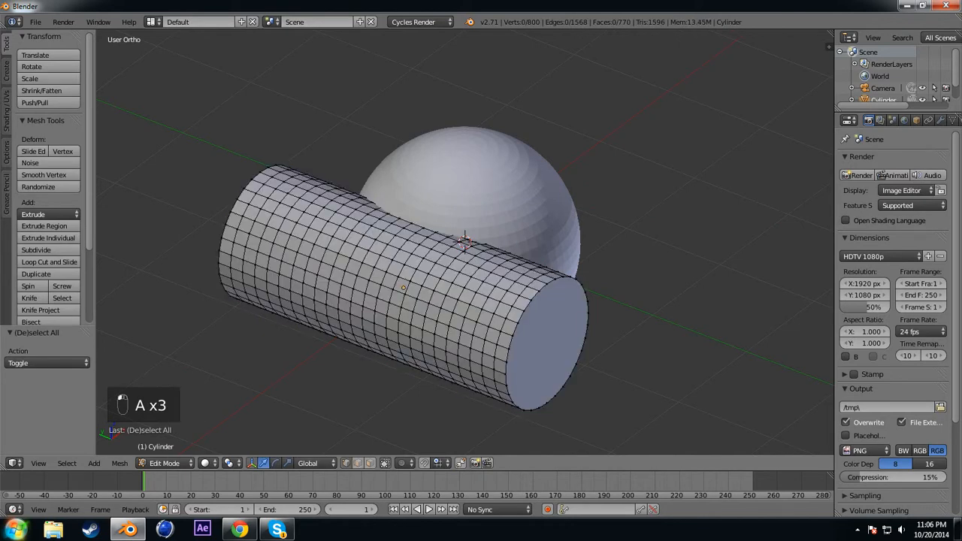
left_click(66, 463)
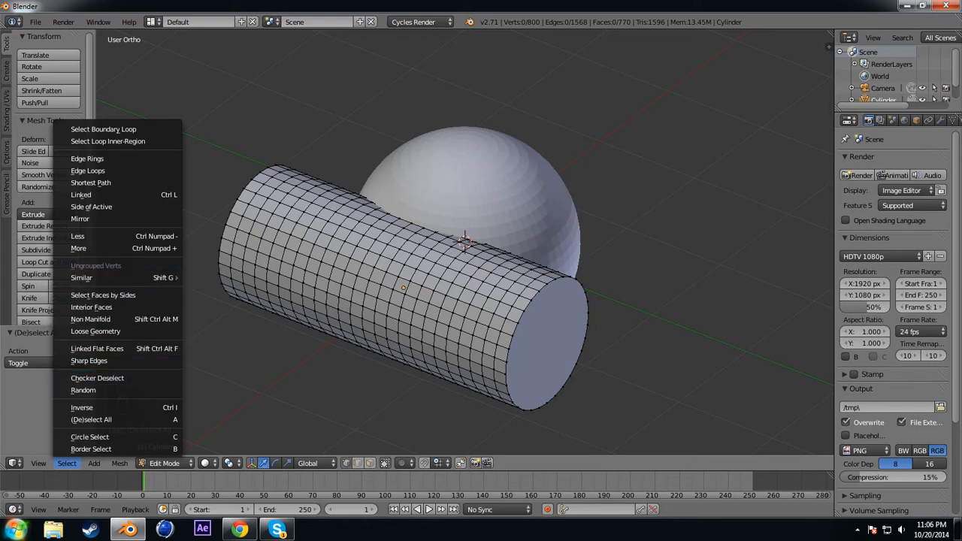
left_click(83, 390)
key("s")
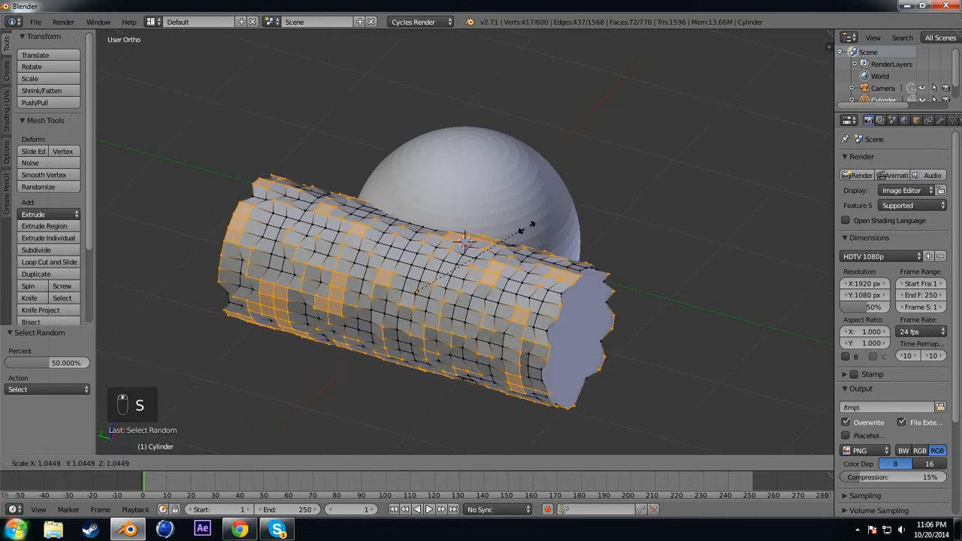
type(".2")
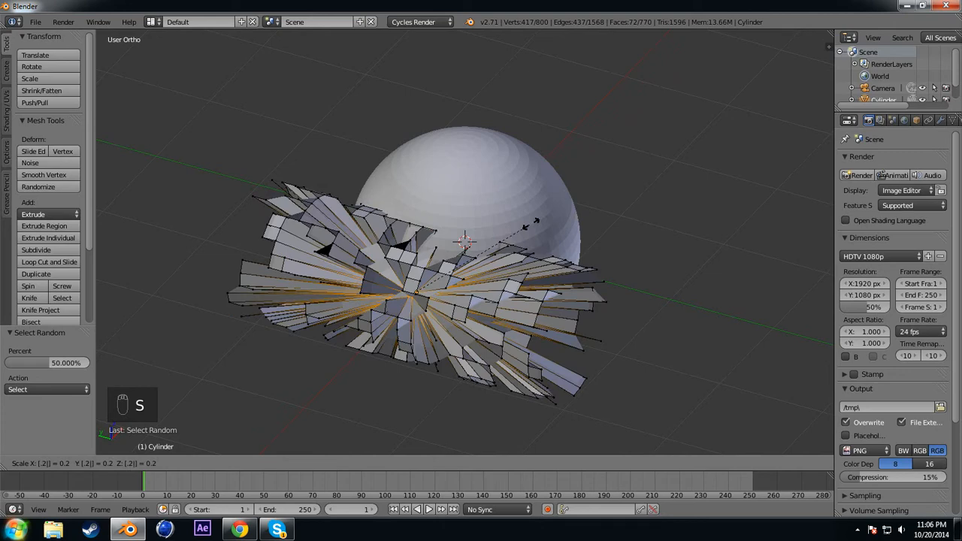
key("Escape")
key("1")
key("period")
key("2")
key("Return")
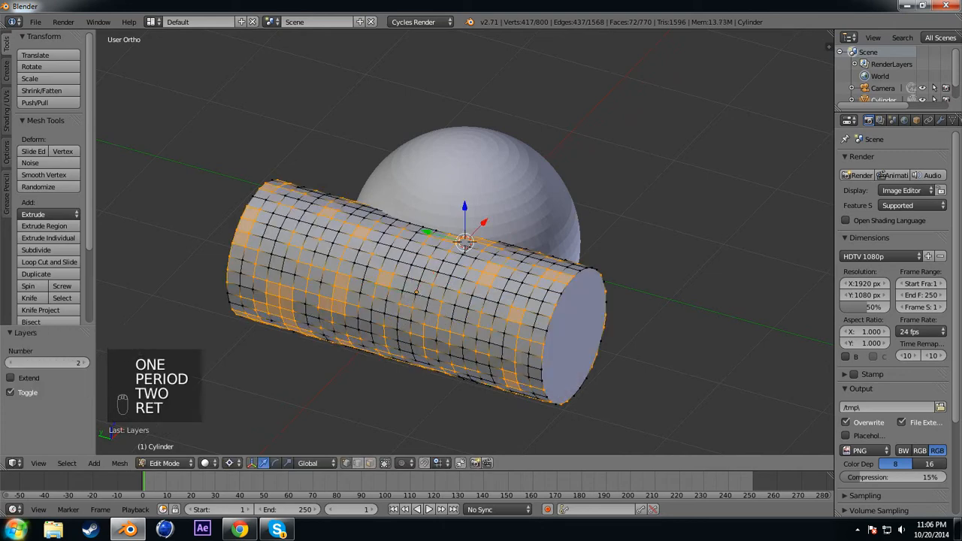
key("s")
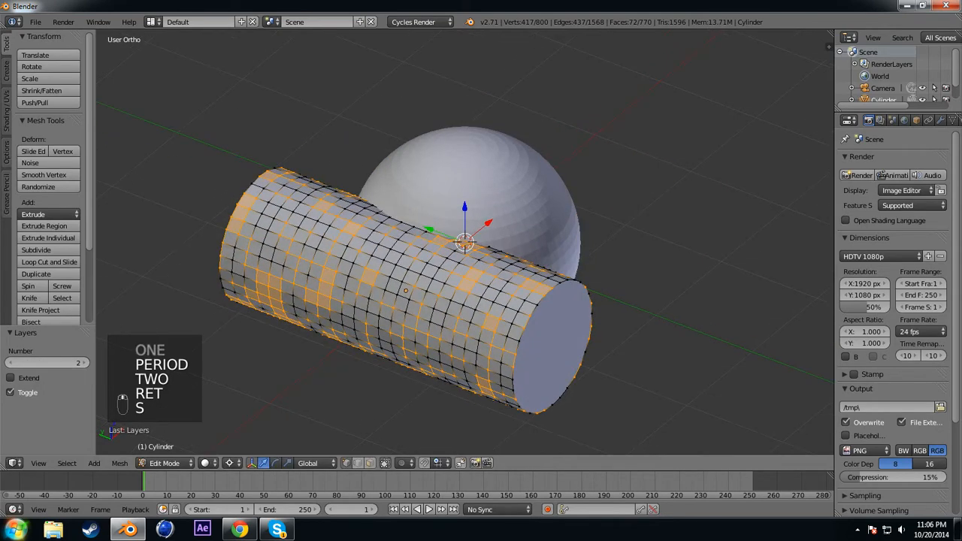
Set the pivot point to Median Point, scale the randomly selected vertices by 1.2 and return to Object Mode
left_click(229, 464)
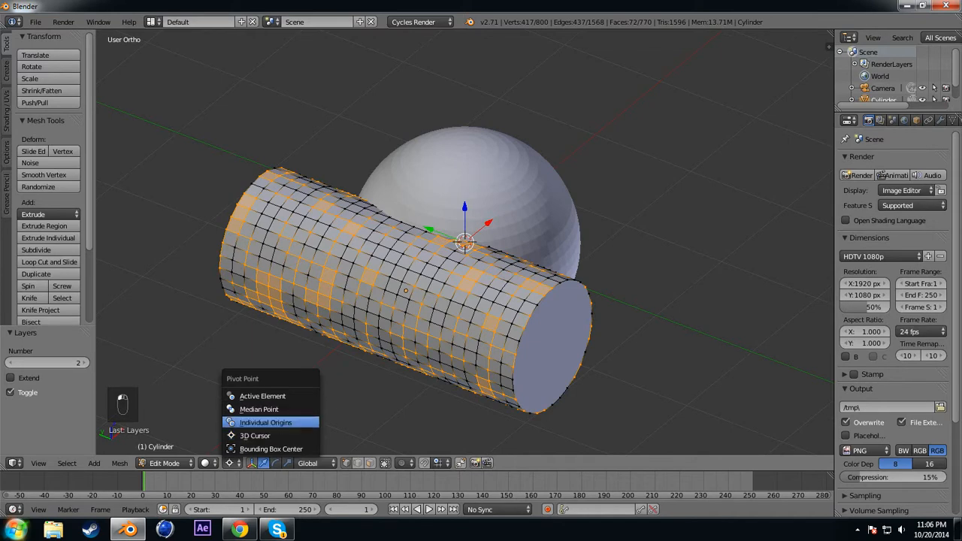
left_click(259, 409)
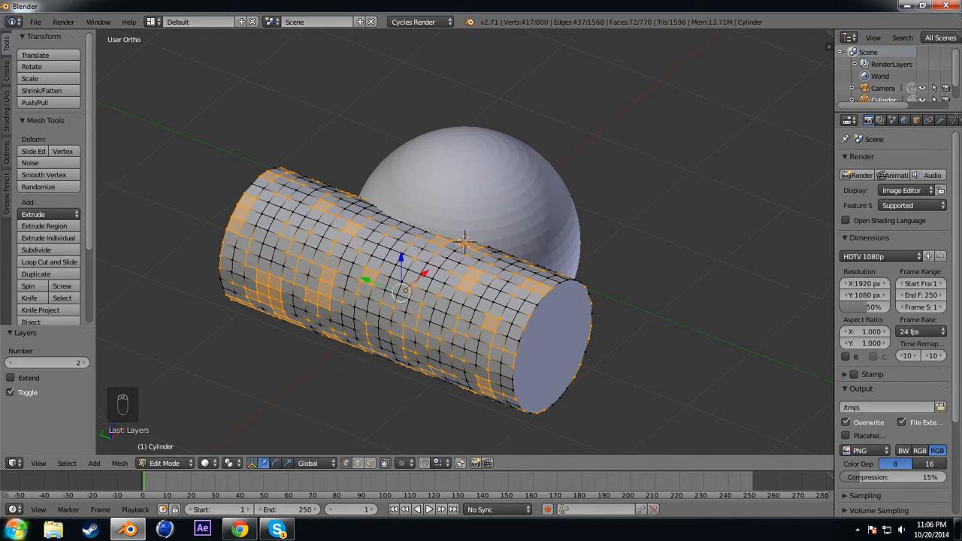
type("s1.2")
key("Return")
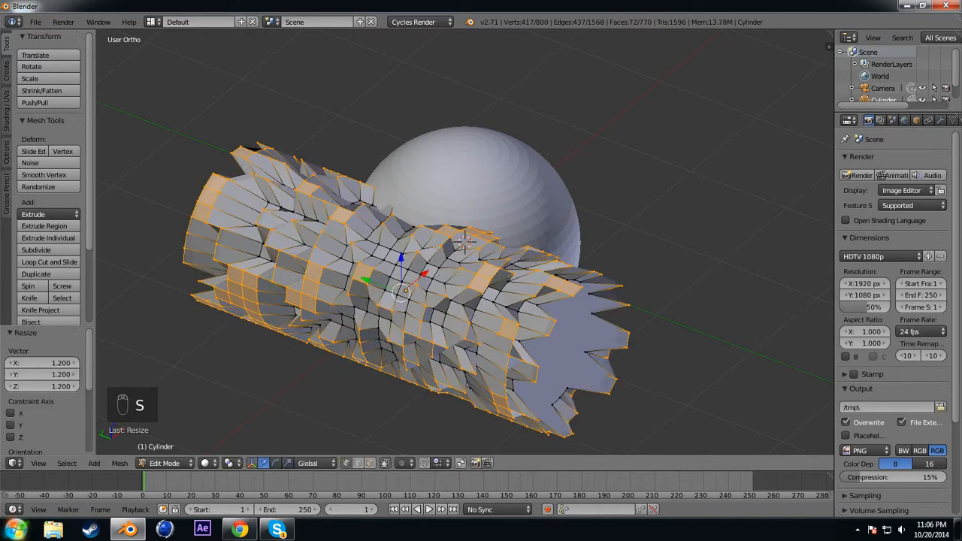
middle_click_drag(467, 385, 246, 377)
key("Tab")
Select the sphere and add a Boolean modifier to it
right_click(464, 286)
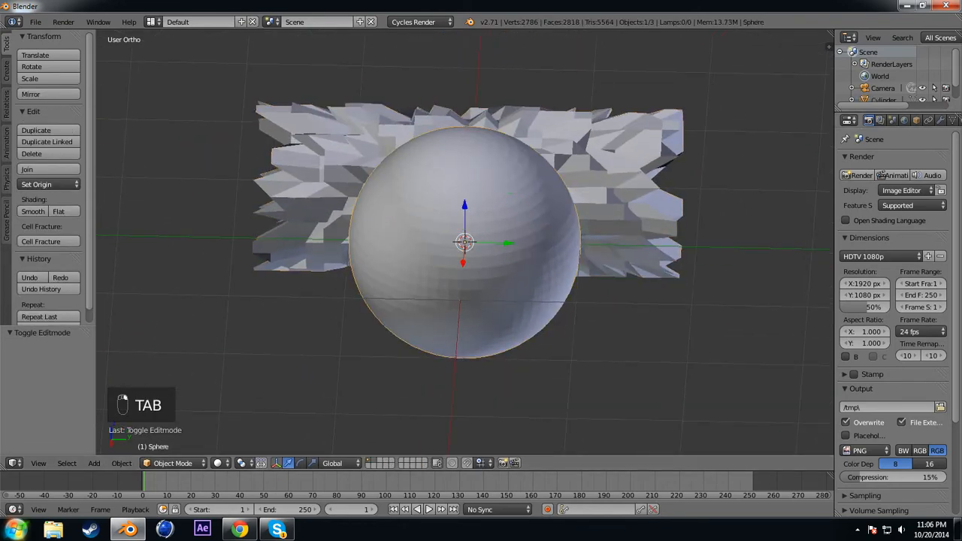
left_click(941, 121)
left_click(898, 160)
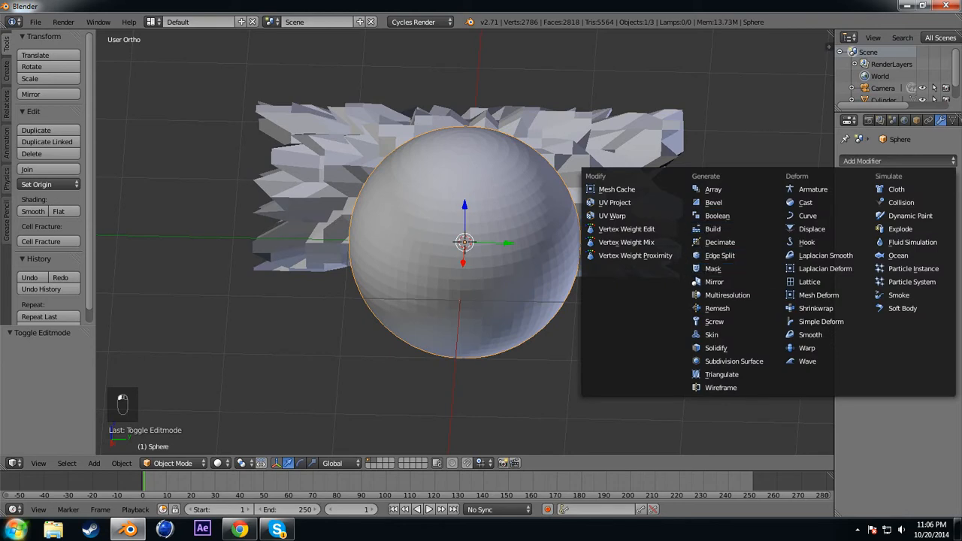
left_click(717, 216)
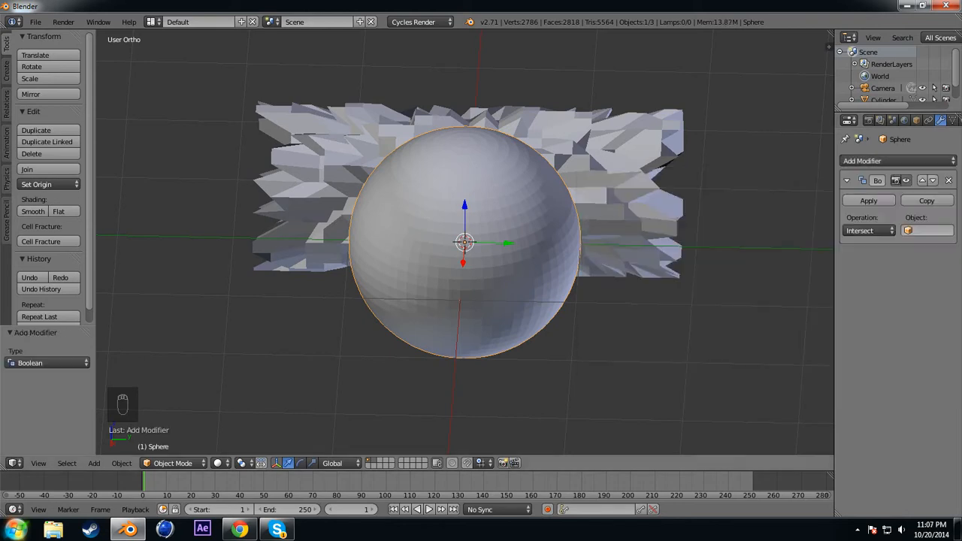
Set the Boolean's object to Cylinder and its operation to Difference, and apply the modifier to the sphere
left_click(929, 230)
left_click(836, 248)
left_click(870, 231)
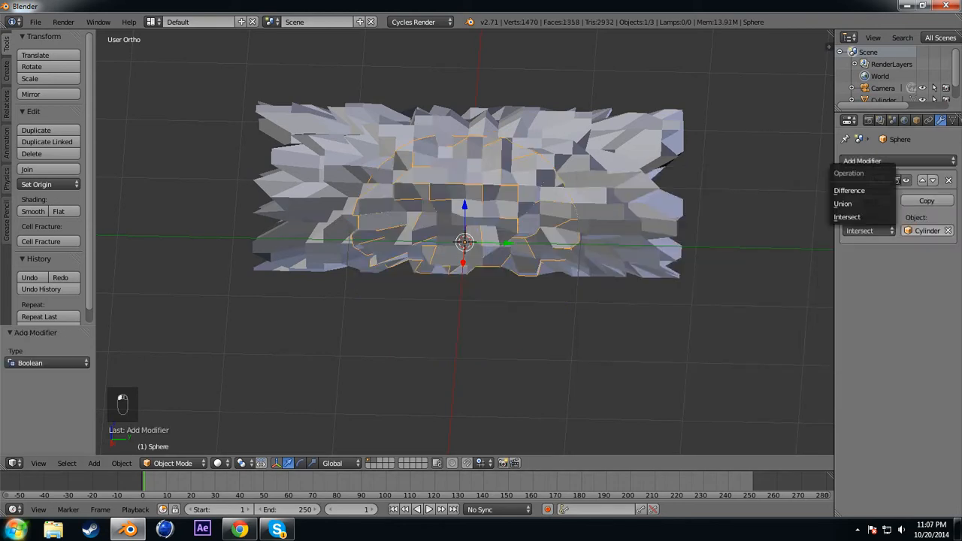
left_click(857, 190)
left_click(869, 200)
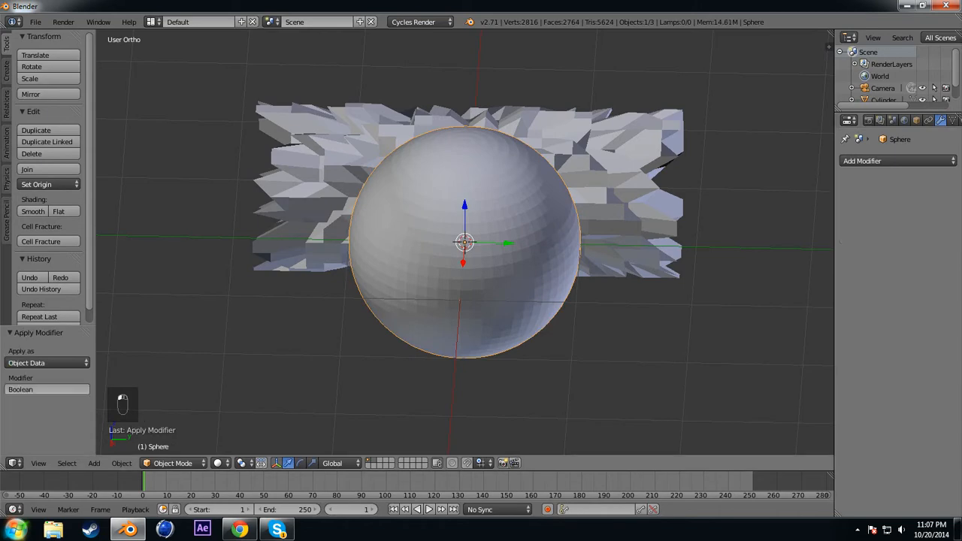
Select the jagged cylinder and delete it from the scene
middle_click_drag(301, 239, 445, 250)
right_click(358, 212)
key("x")
left_click(358, 212)
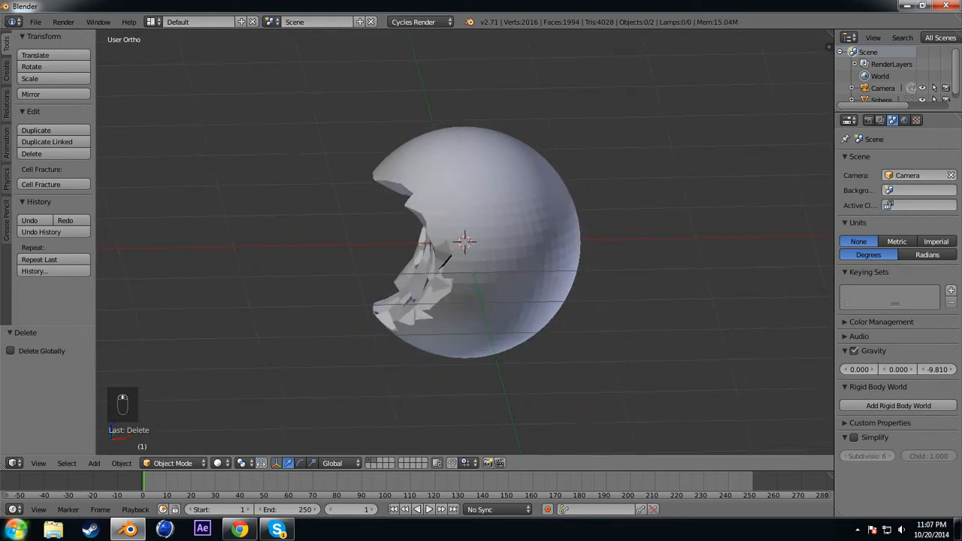
Undo the cylinder's deletion, the applied Boolean and the modifier's settings
key("ctrl+z")
key("ctrl+z")
key("ctrl+z")
key("ctrl+z")
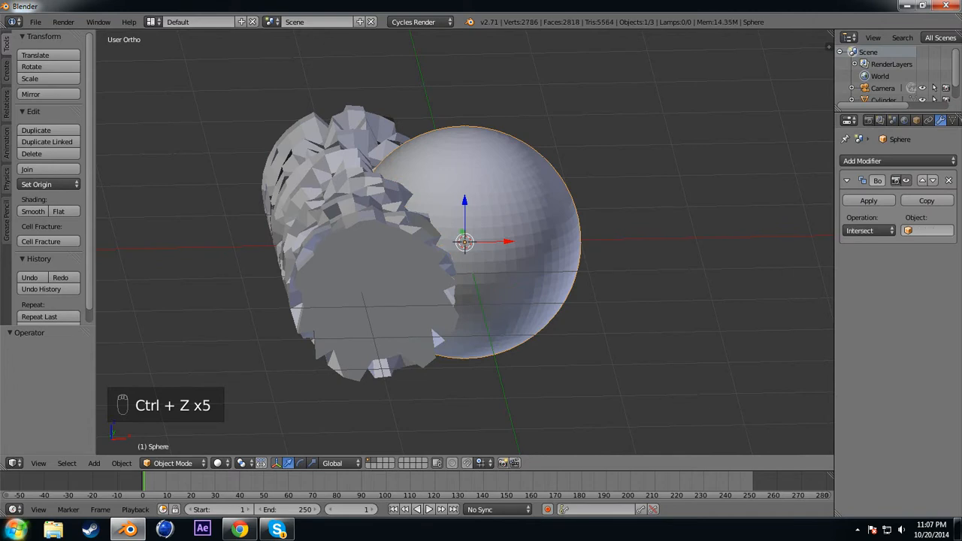
Nudge the jagged cylinder along X slightly deeper into the sphere, finishing with a 0.016 shift
left_click_drag(405, 243, 416, 243)
middle_click_drag(416, 243, 390, 222)
left_click_drag(413, 242, 416, 243)
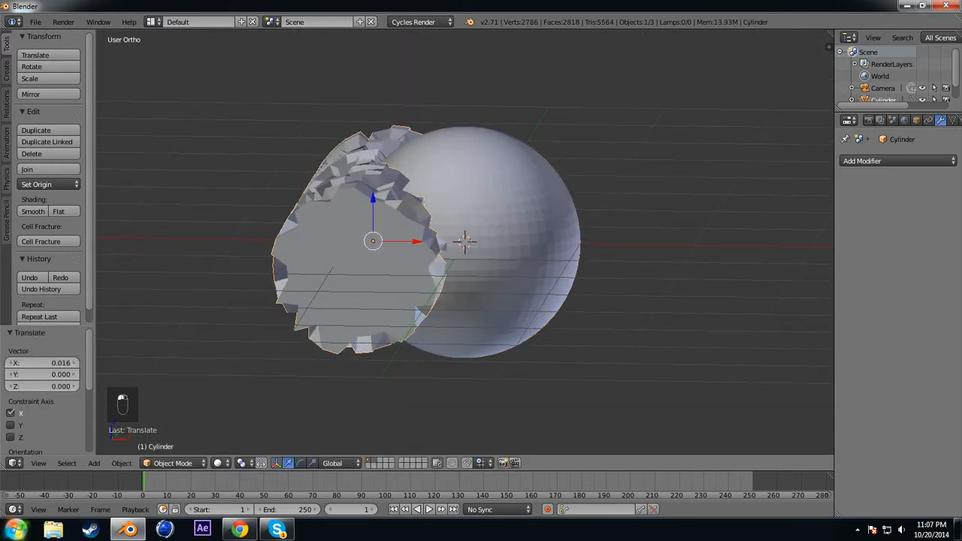
middle_click_drag(416, 242, 418, 260)
Subtract the repositioned Cylinder from the sphere with the Boolean modifier set to Difference, and apply it
right_click(481, 248)
left_click(929, 231)
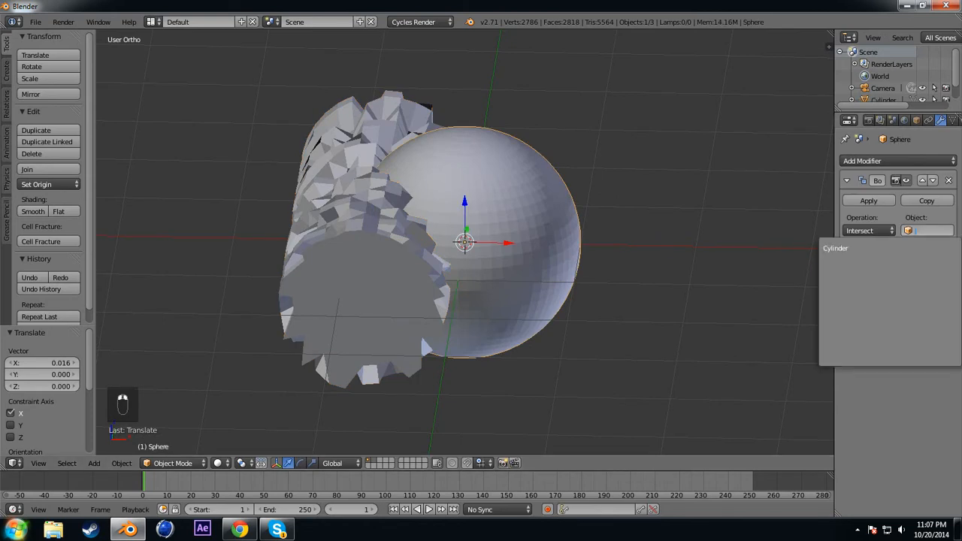
left_click(857, 248)
left_click(870, 231)
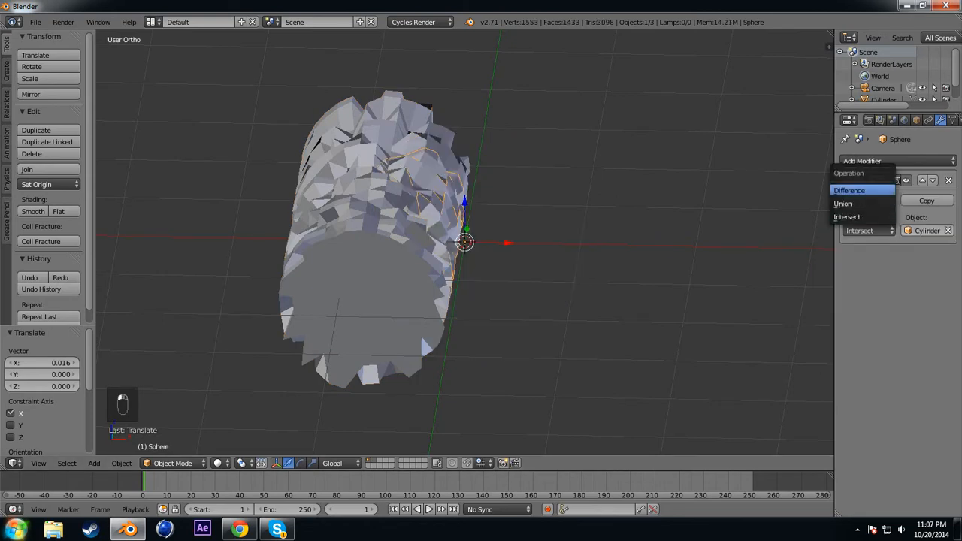
left_click(849, 190)
left_click(865, 201)
Delete the cutting cylinder and view the sphere's jagged cut-out from the front
right_click(323, 256)
key("x")
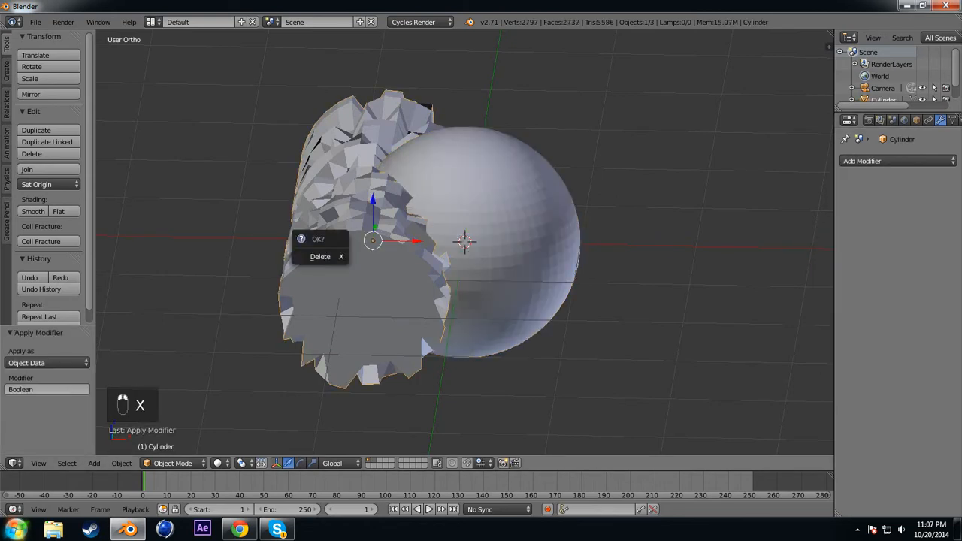
left_click(321, 256)
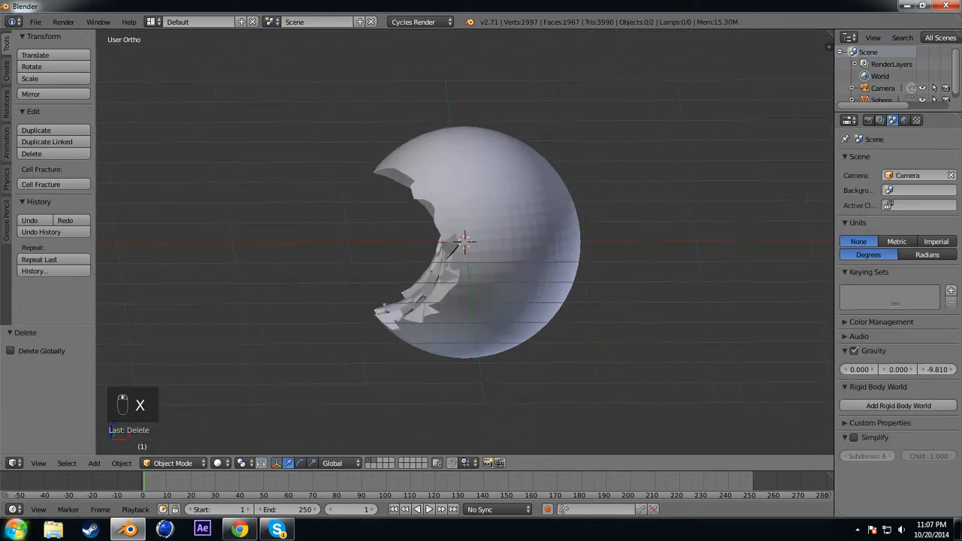
middle_click_drag(452, 301, 601, 300)
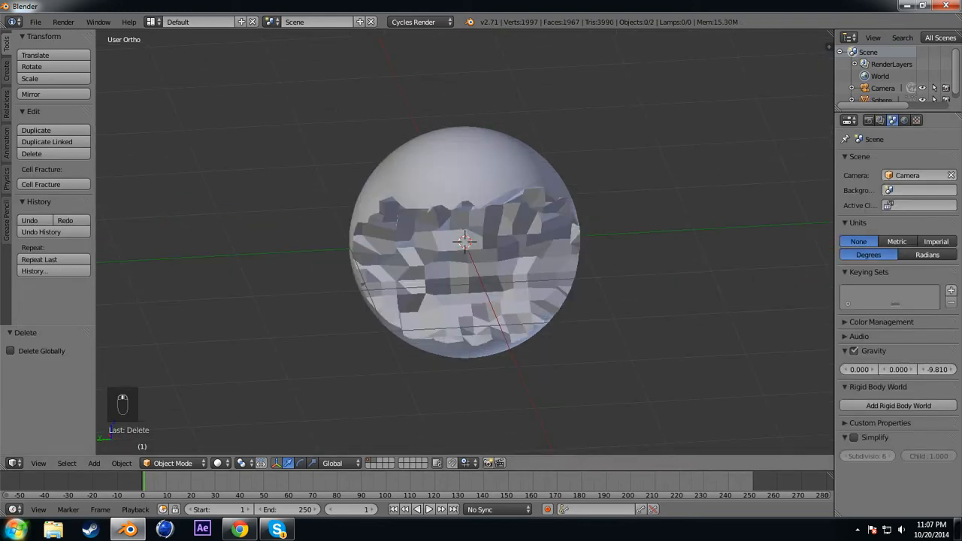
Add a Subdivision Surface modifier to the cut sphere with 2 view subdivisions and shade the sphere smooth
right_click(481, 286)
middle_click_drag(481, 286, 450, 285)
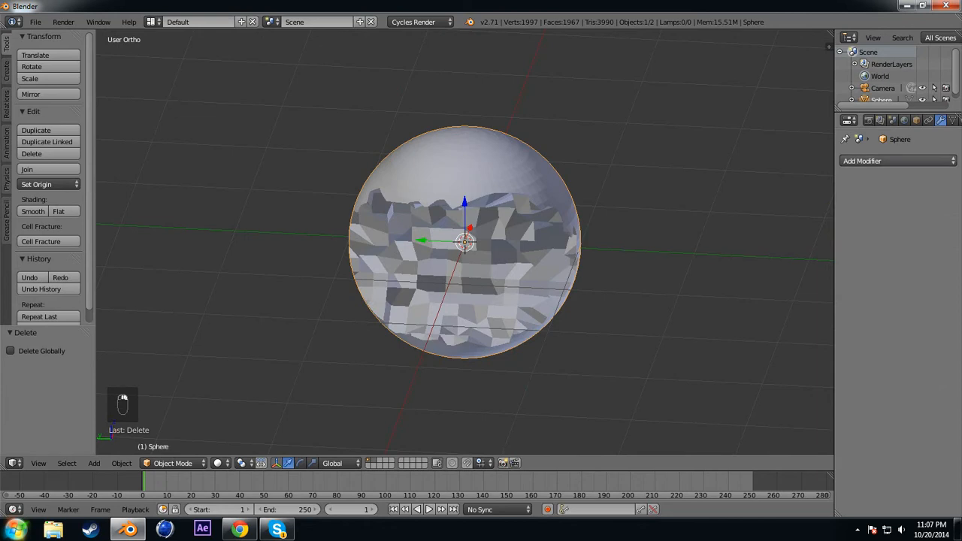
left_click(898, 161)
left_click(735, 361)
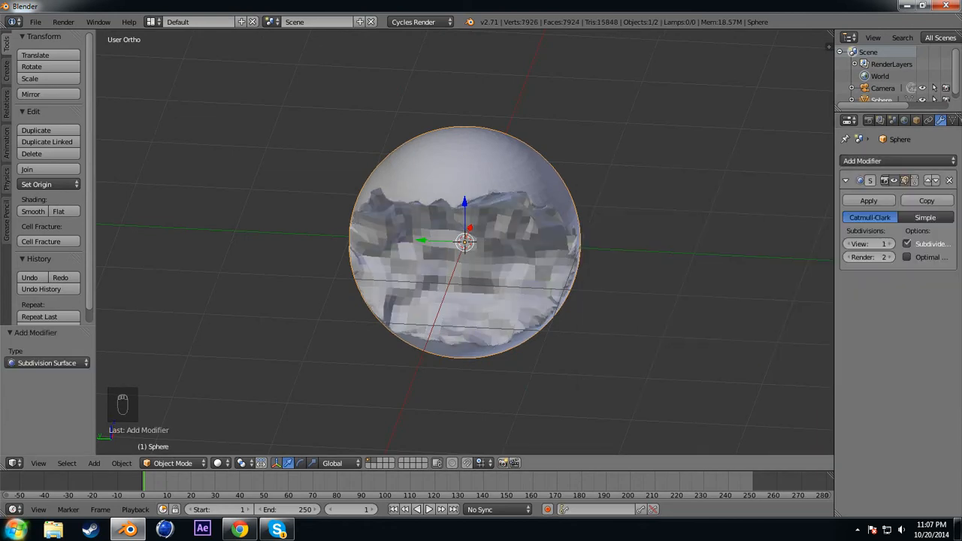
left_click(889, 244)
middle_click_drag(526, 338, 429, 320)
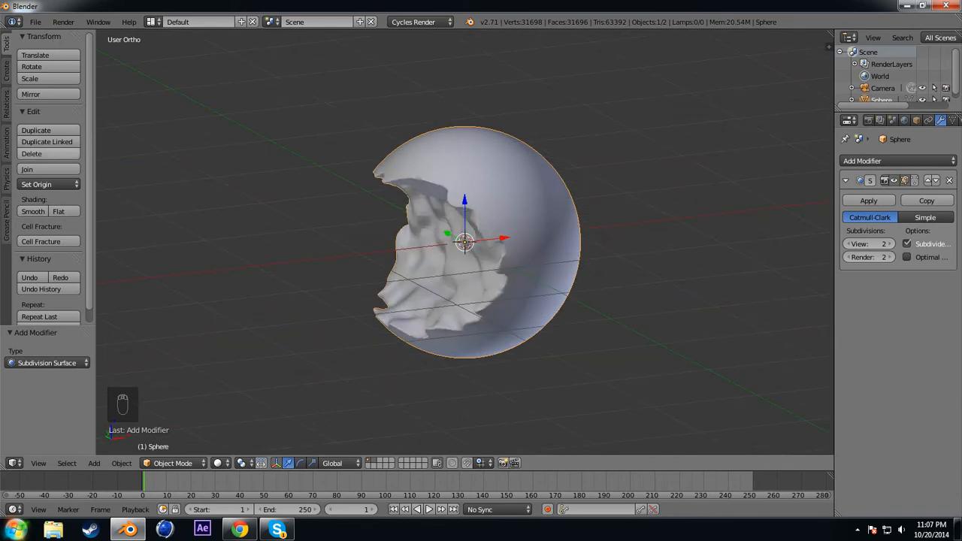
left_click(32, 212)
middle_click_drag(465, 248, 494, 269)
Add a text object at the sphere's centre and rotate it -90° about the global Z axis
key("shift+a")
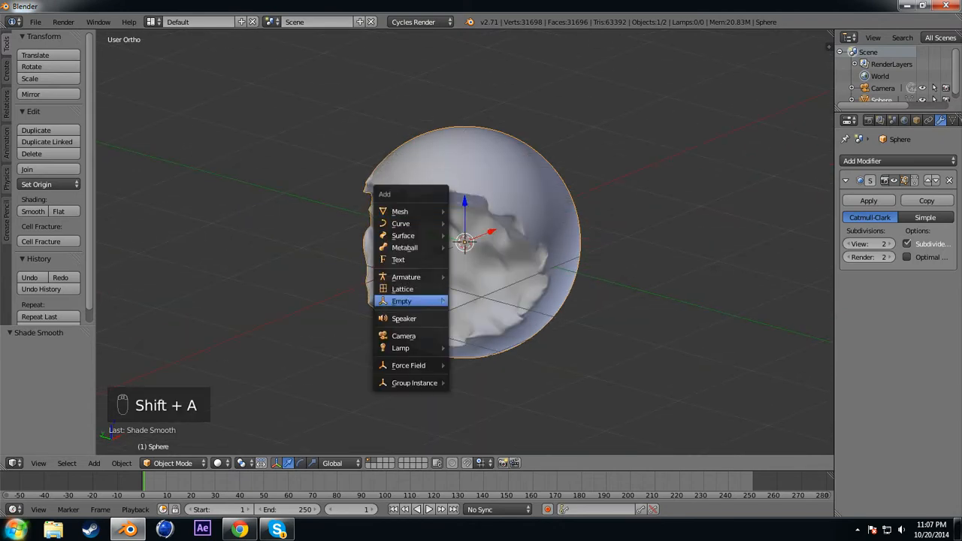
left_click(409, 259)
middle_click_drag(602, 184, 578, 210)
key("r")
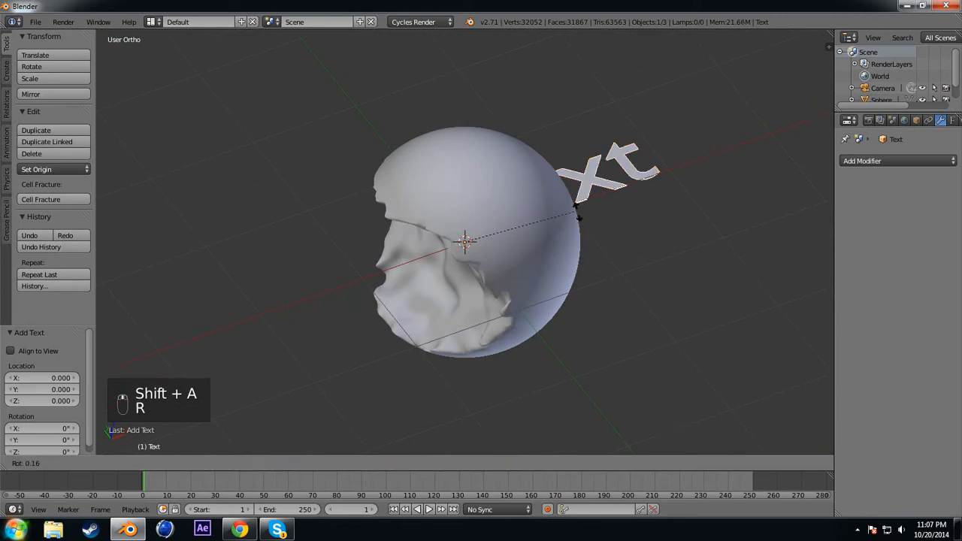
key("z")
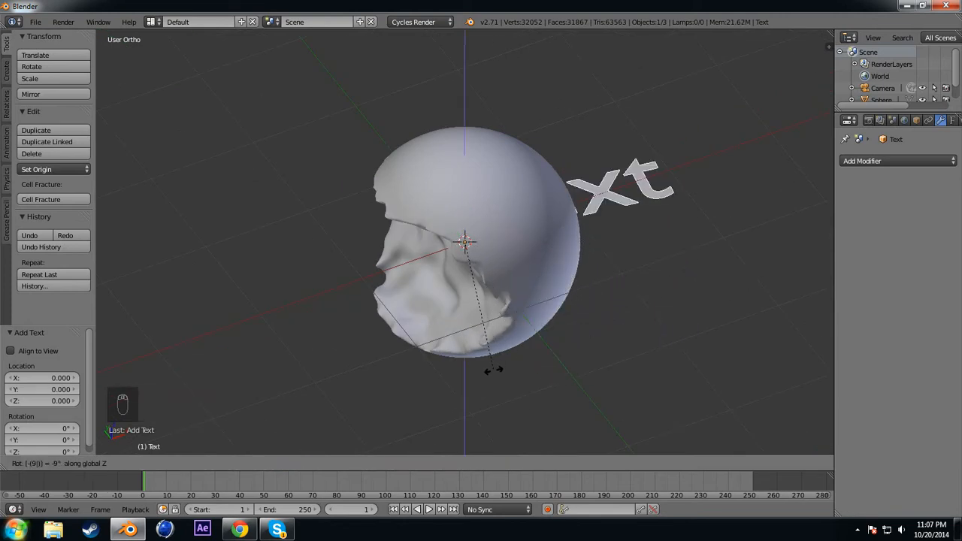
left_click(492, 369)
Try to rotate the text 90° about the global Y axis, and undo the rotation
key("r")
key("z")
key("x")
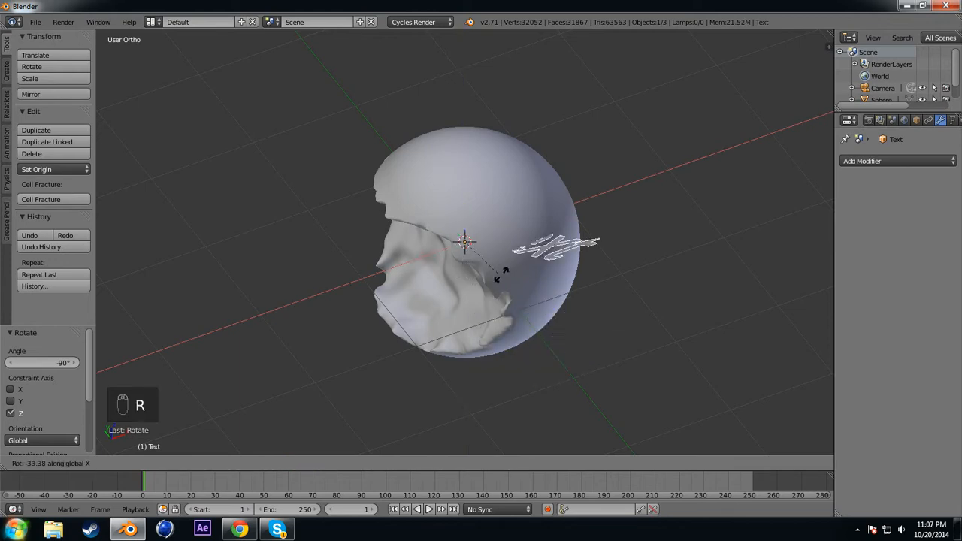
type("y90")
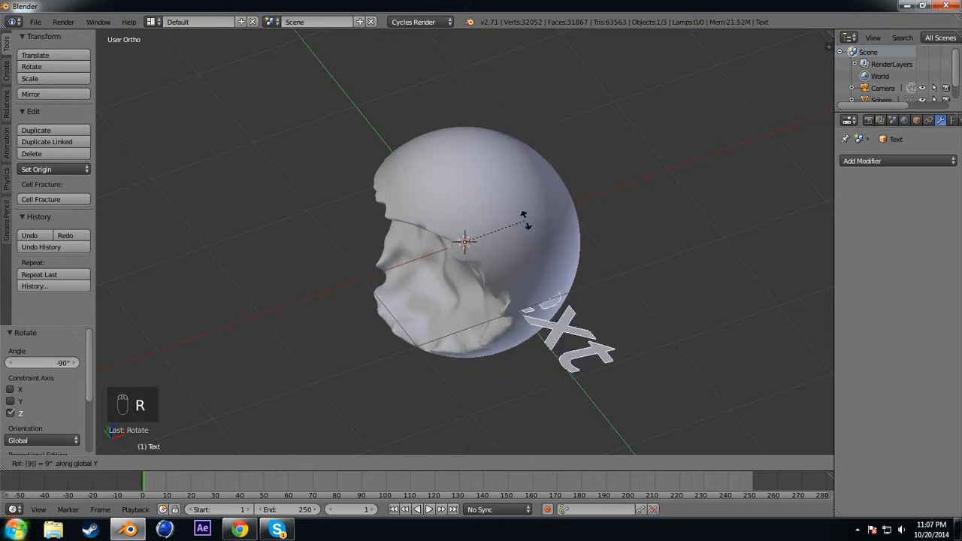
key("Return")
key("ctrl+z")
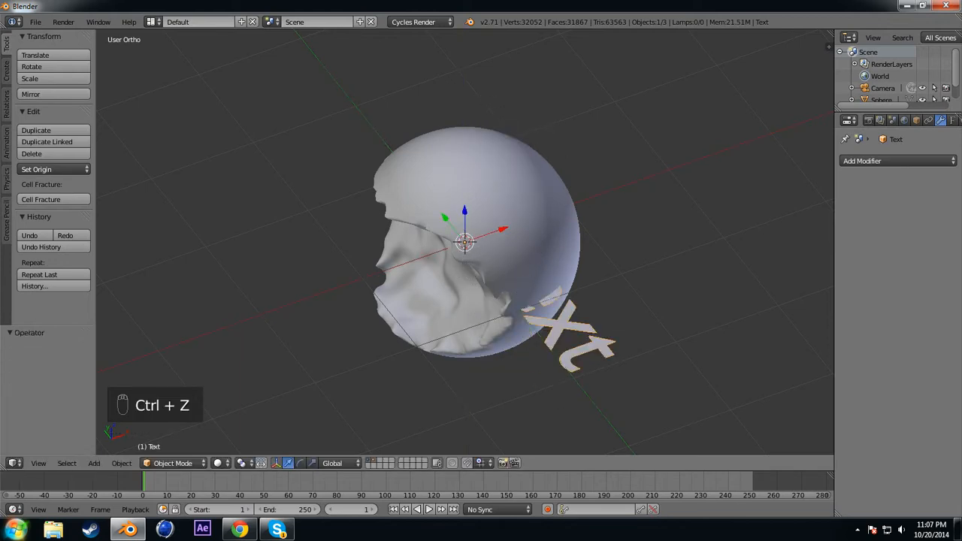
Rotate the text object -90° about the global Y axis
key("r")
key("z")
key("y")
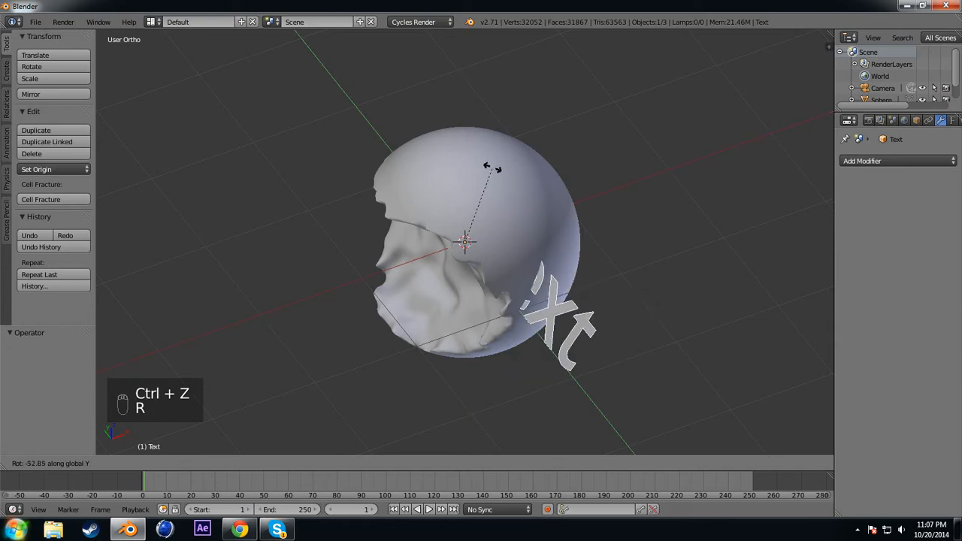
type("-90")
key("Return")
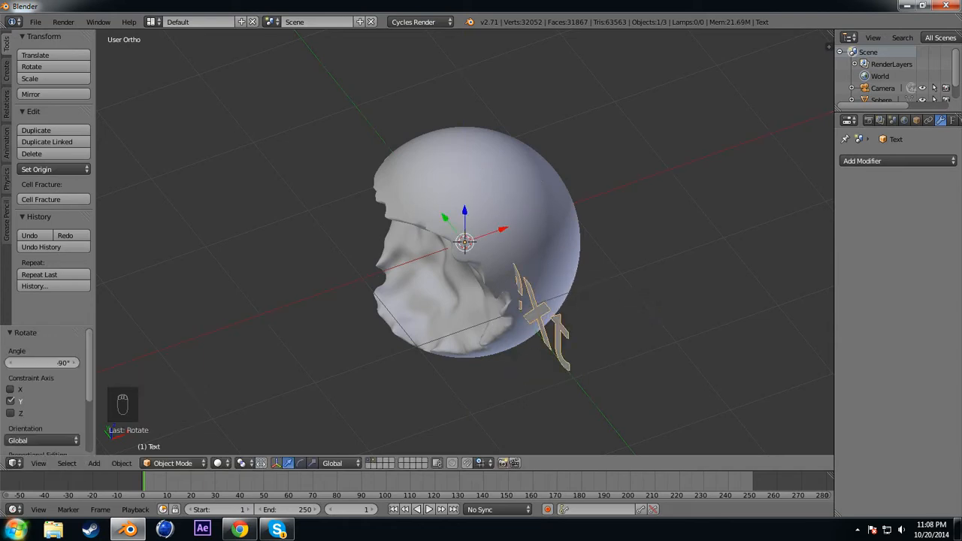
middle_click_drag(451, 271, 560, 248)
Centre-align the text's paragraph in its font settings
middle_click_drag(897, 121, 865, 121)
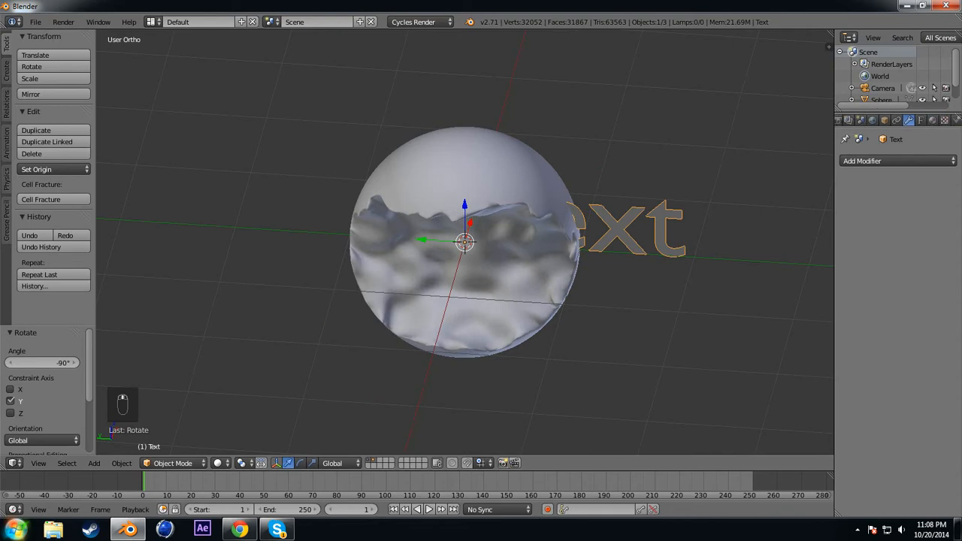
left_click(921, 120)
scroll(898, 301, "down", 10)
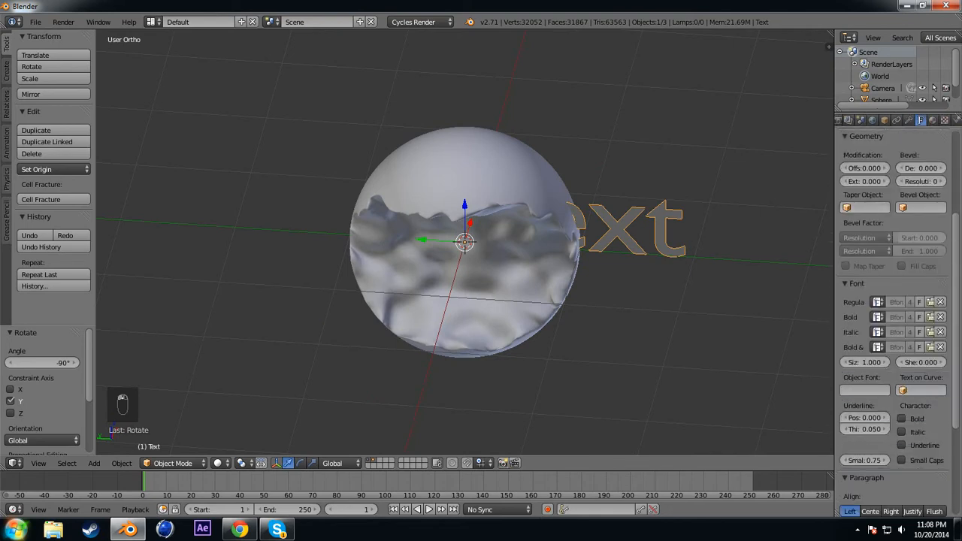
scroll(921, 390, "down", 4)
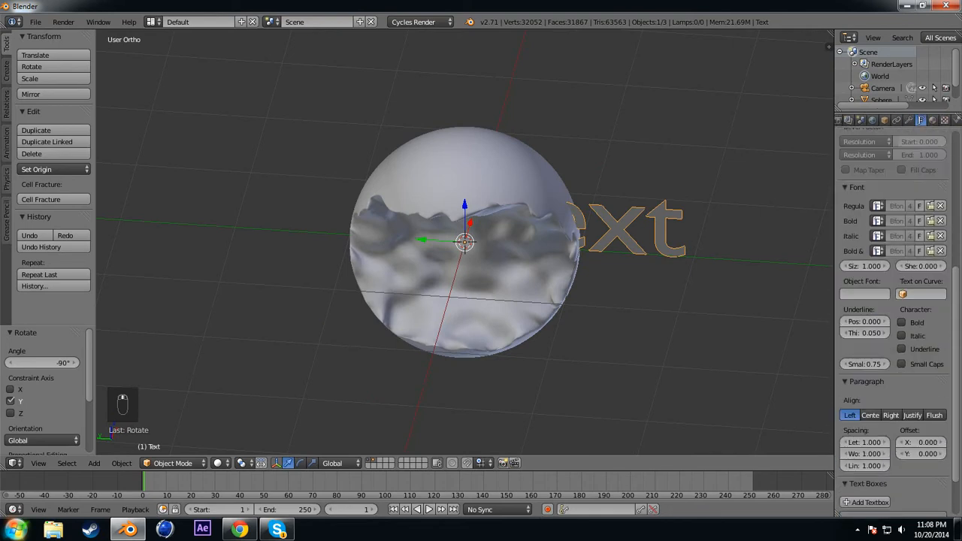
scroll(895, 316, "down", 2)
left_click(870, 358)
Give the text an extrusion of 0.4 so the letters become solid
middle_click_drag(722, 300, 627, 305)
scroll(895, 316, "up", 8)
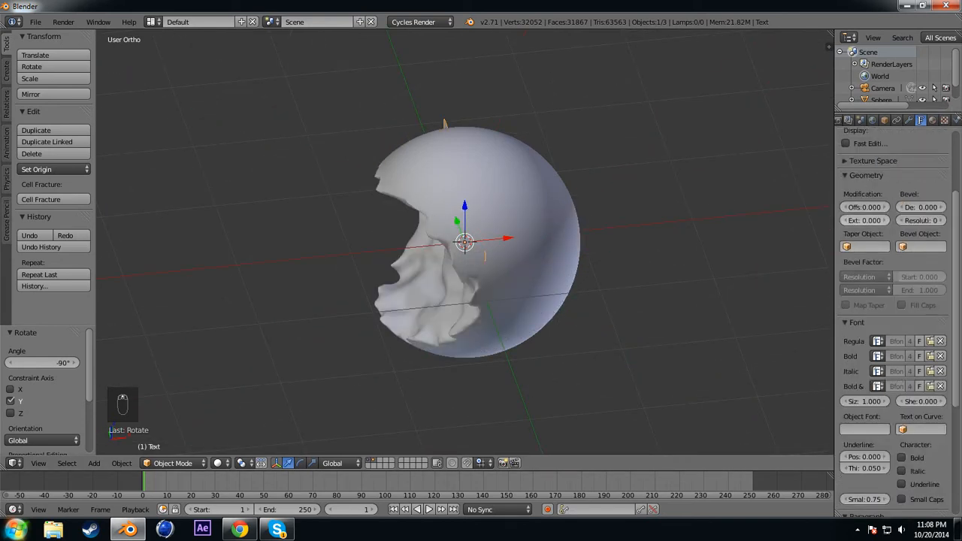
type("0.4")
key("Return")
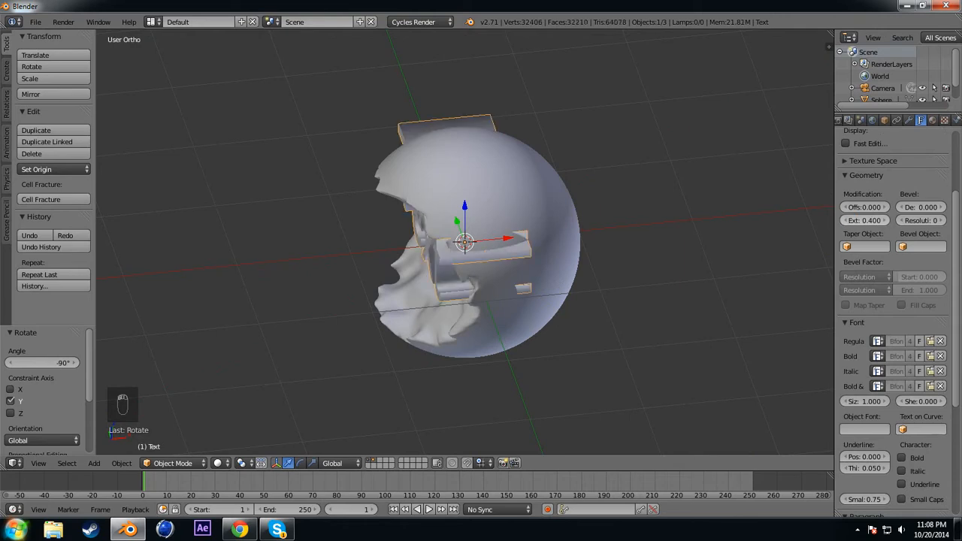
middle_click_drag(541, 263, 614, 245)
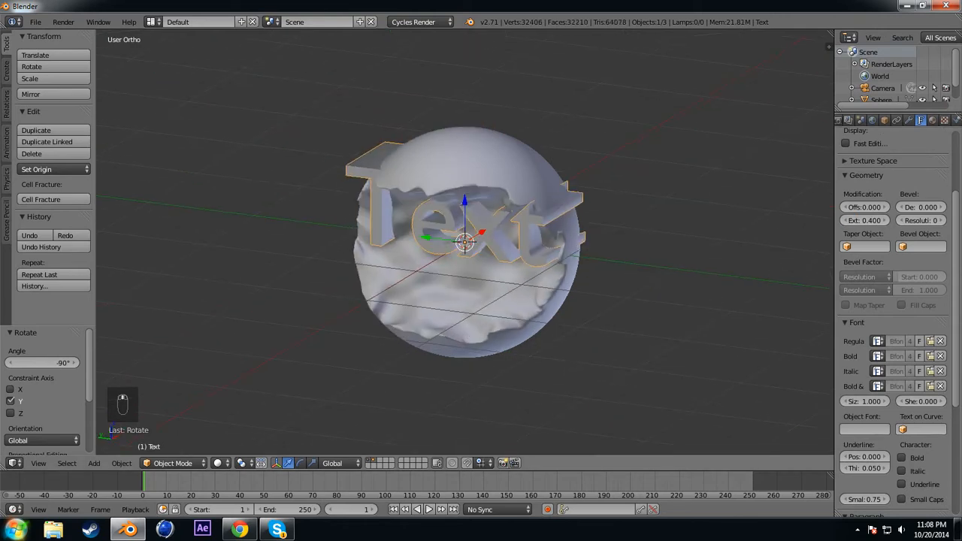
Scale the text by about 0.857 in wireframe, working from the left orthographic view
key("KP_3")
key("KP_1")
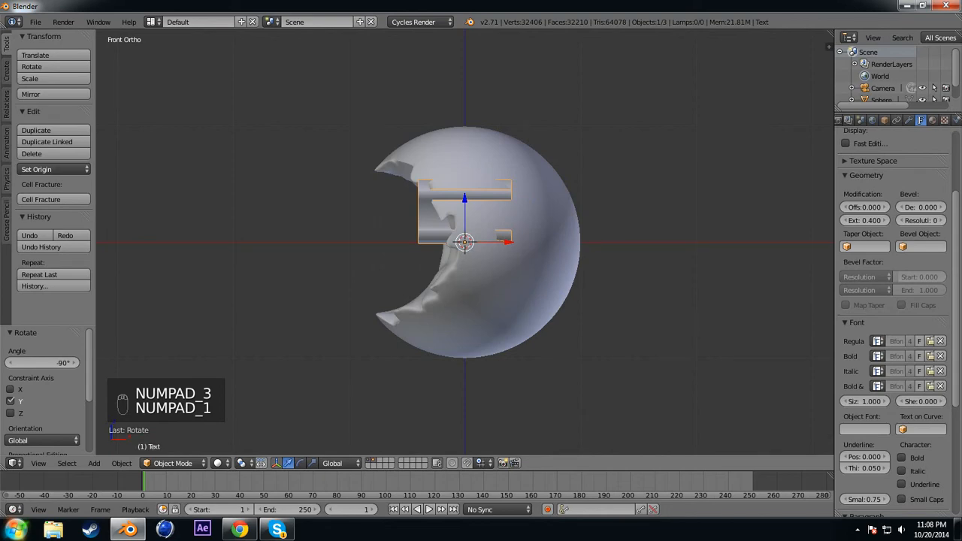
key("KP_3")
key("ctrl+KP_1")
key("ctrl+KP_3")
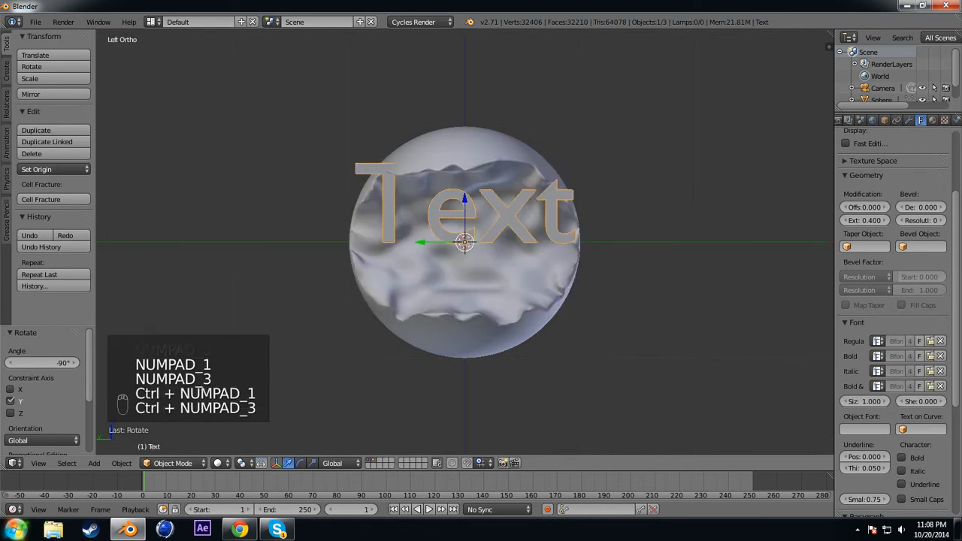
scroll(717, 135, "up", 2)
key("z")
key("s")
left_click(683, 151)
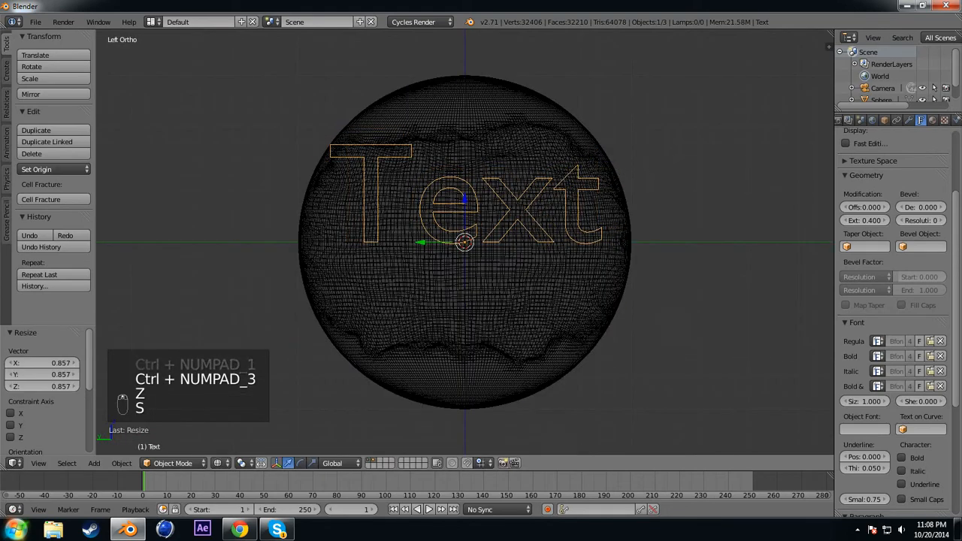
Lower the text about 0.249 along the global Z axis and scale it by about 0.87
left_click_drag(464, 199, 465, 237)
key("s")
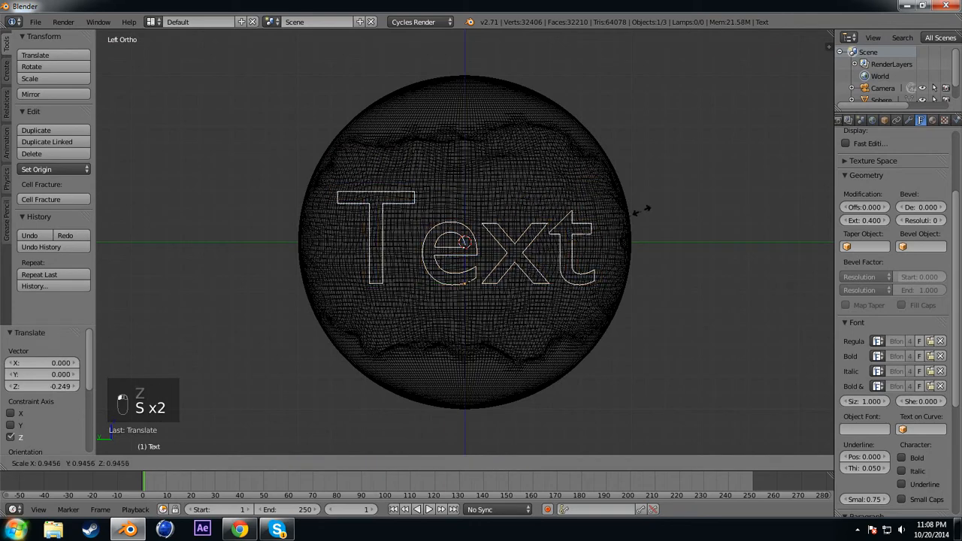
left_click(629, 213)
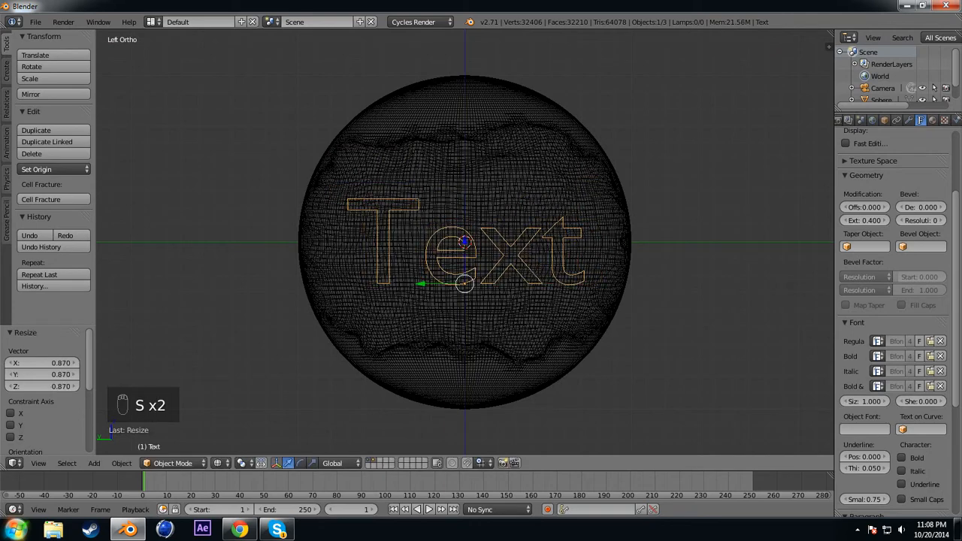
Replace the placeholder wording of the text object with "SLOTH"
key("Tab")
key("BackSpace")
key("BackSpace")
key("BackSpace")
key("BackSpace")
key("BackSpace")
key("BackSpace")
key("BackSpace")
key("BackSpace")
type("S:")
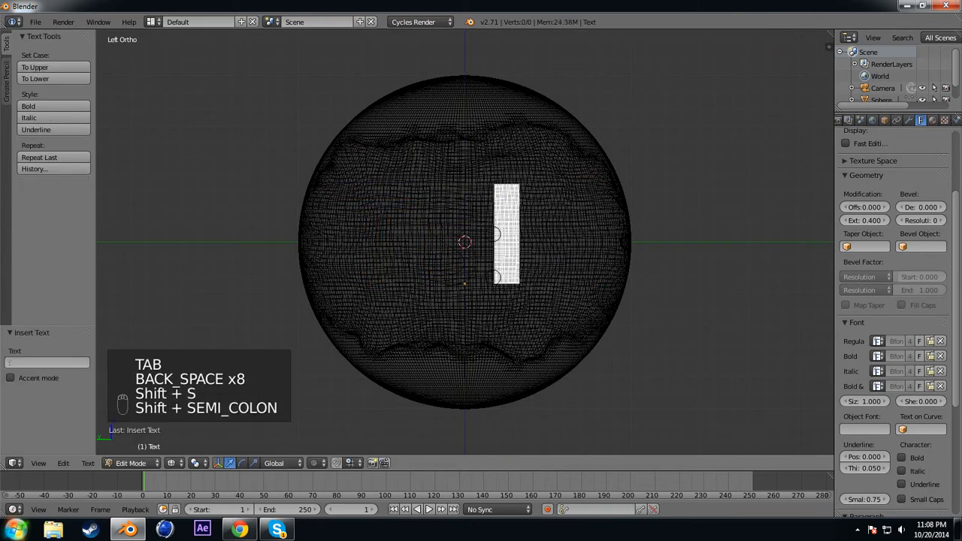
key("shift+BackSpace")
type("LOTH")
key("Tab")
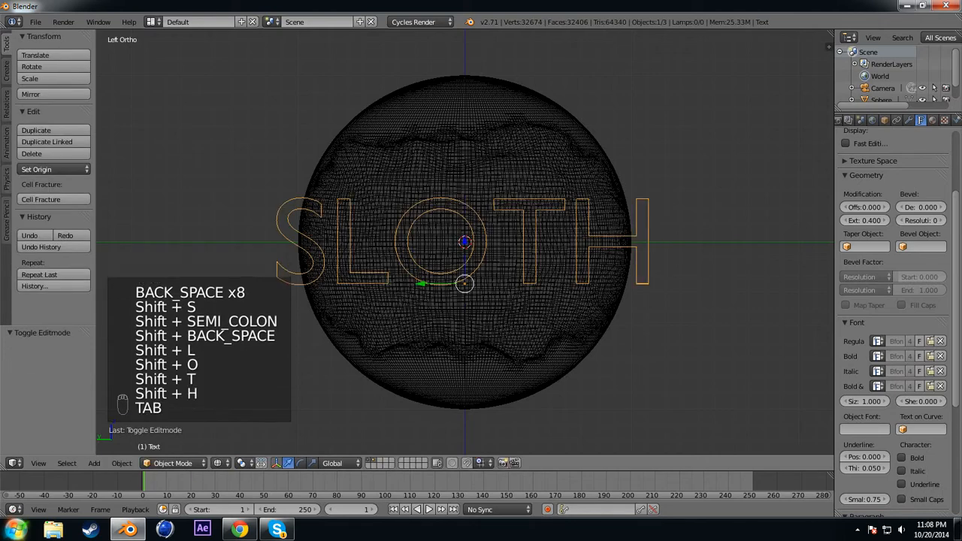
Scale the SLOTH text by about 0.739 and raise it about 0.094 along the global Z axis
key("s")
left_click(583, 171)
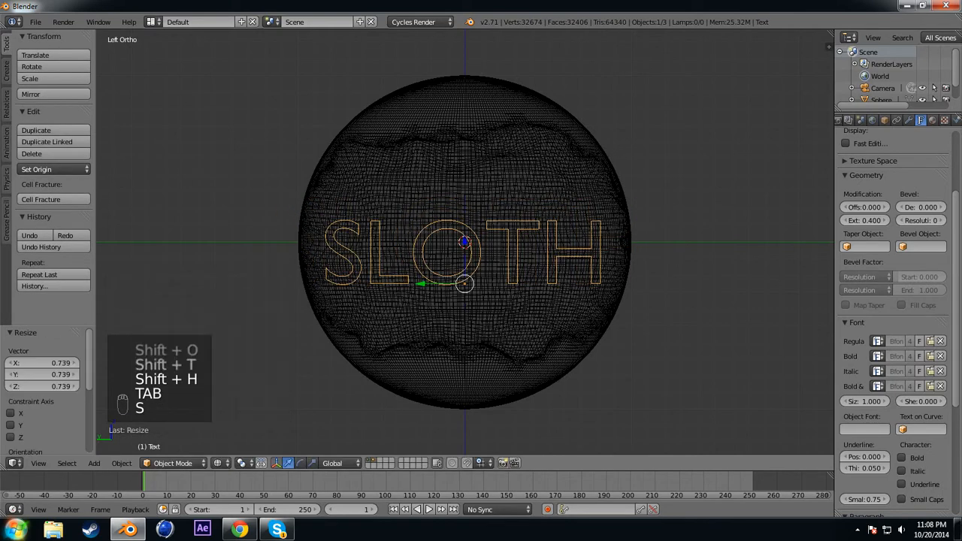
left_click_drag(465, 241, 464, 226)
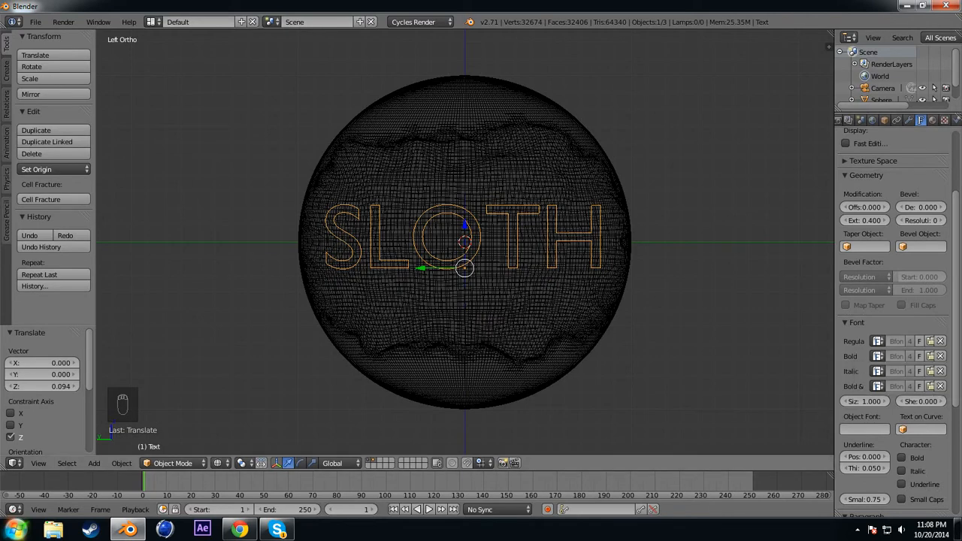
Load the WLM font as the text's regular font and shift the text about 0.025 along the global X axis in solid shading
key("F8")
mouse_move(481, 301)
middle_mouse_down()
mouse_move(586, 295)
mouse_move(601, 323)
middle_mouse_up()
key("z")
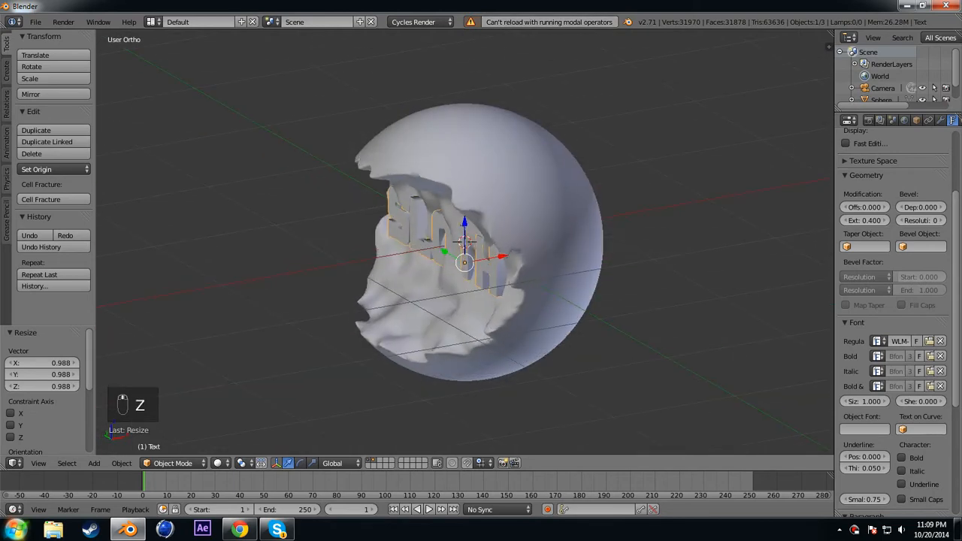
mouse_move(501, 257)
left_mouse_down()
mouse_move(475, 262)
mouse_move(519, 260)
left_mouse_up()
middle_click_drag(481, 301, 481, 256)
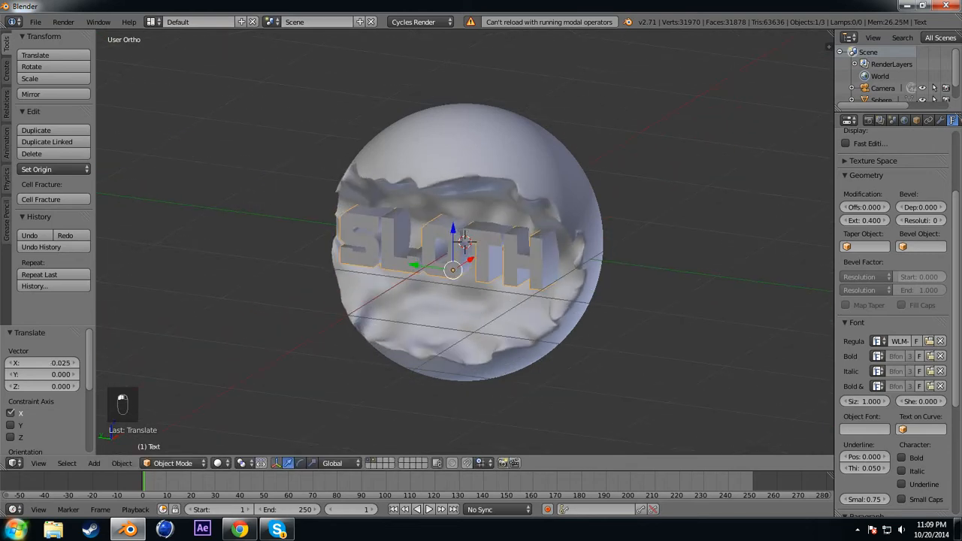
Bevel the edges of the SLOTH letters with a depth of 0.012
scroll(466, 248, "up", 3)
middle_click_drag(481, 300, 459, 285)
scroll(466, 249, "up", 3)
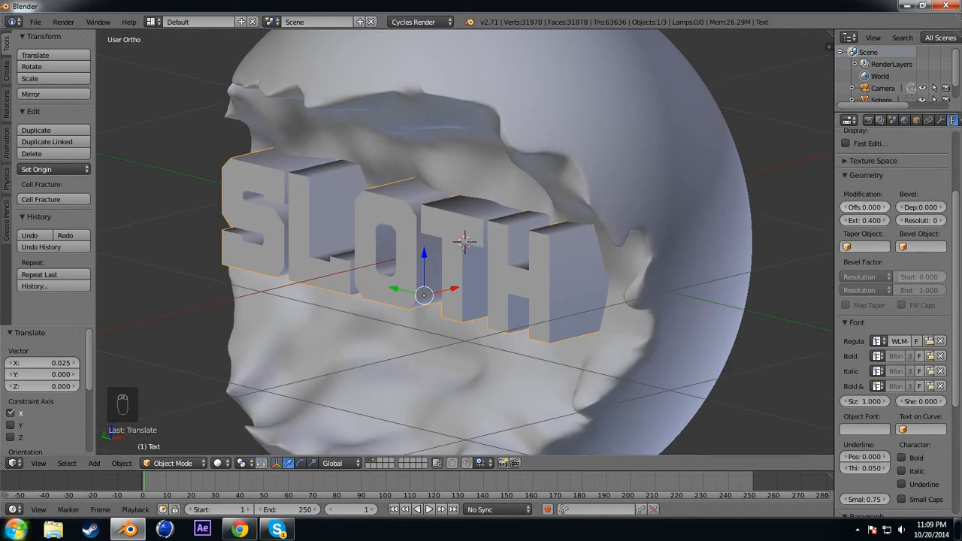
left_click_drag(921, 208, 937, 208)
middle_click_drag(602, 263, 673, 248)
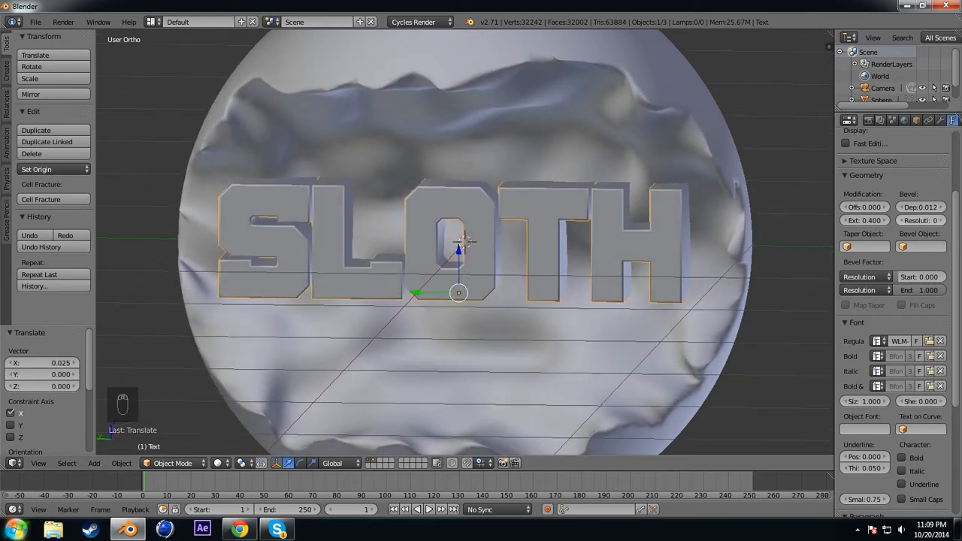
Widen the SLOTH text's letter spacing to 1.1
scroll(894, 301, "down", 6)
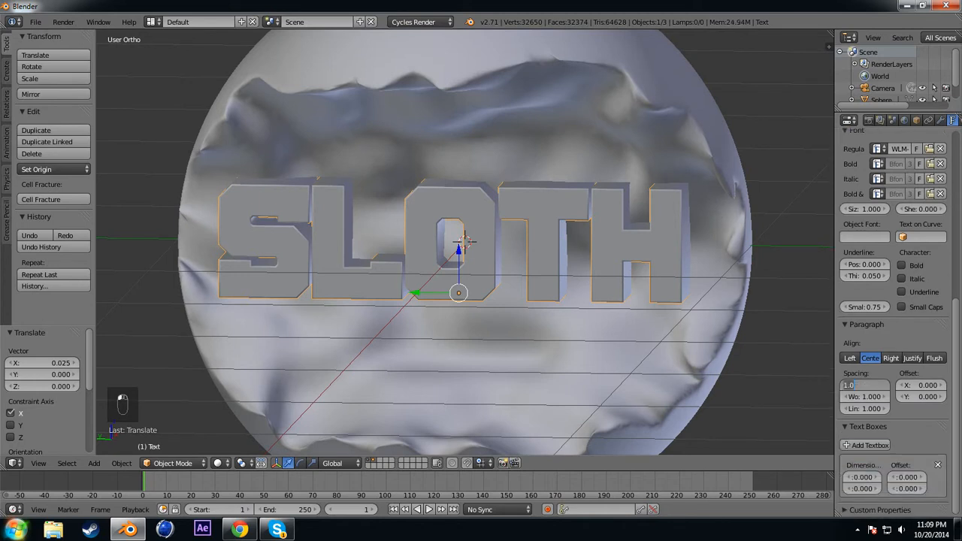
key("Return")
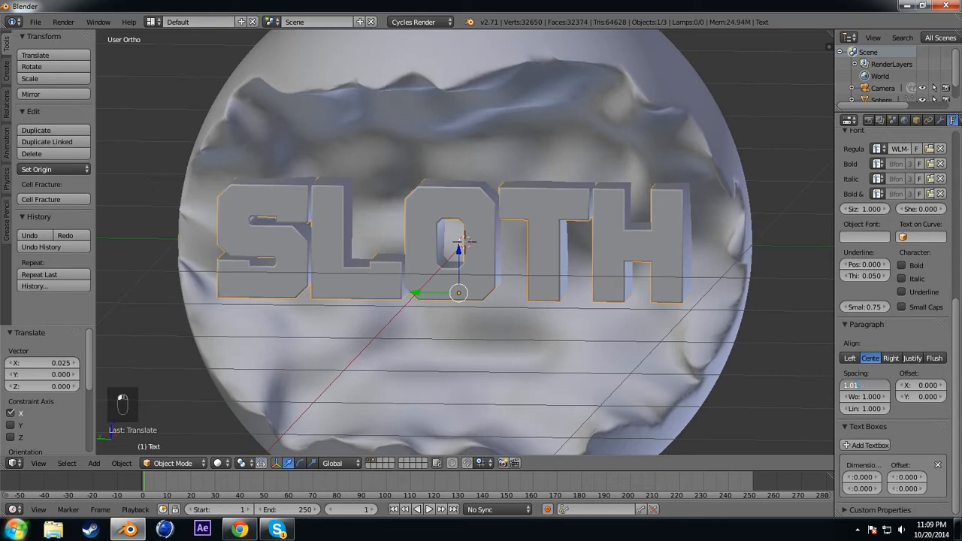
type("5")
key("Return")
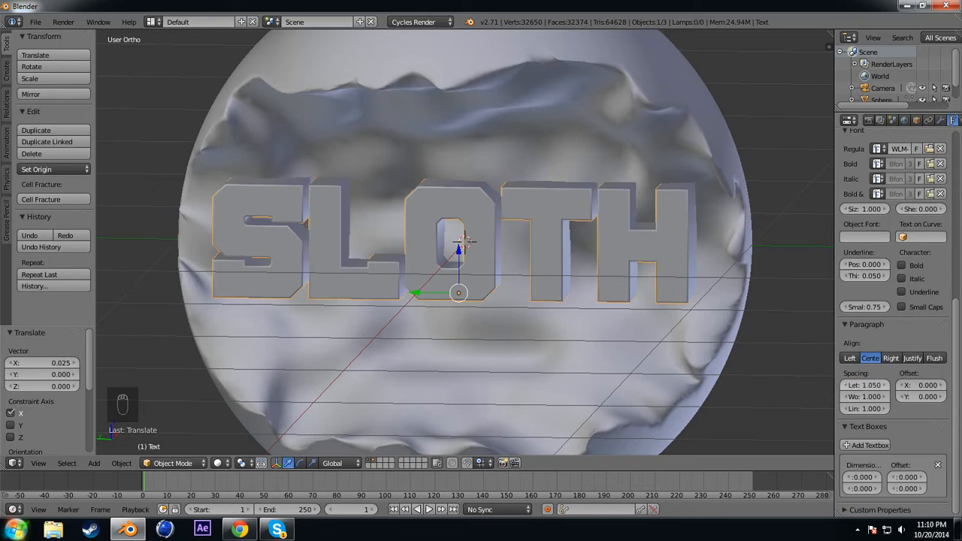
mouse_move(466, 256)
middle_mouse_down()
mouse_move(479, 245)
mouse_move(470, 249)
mouse_move(478, 260)
middle_mouse_up()
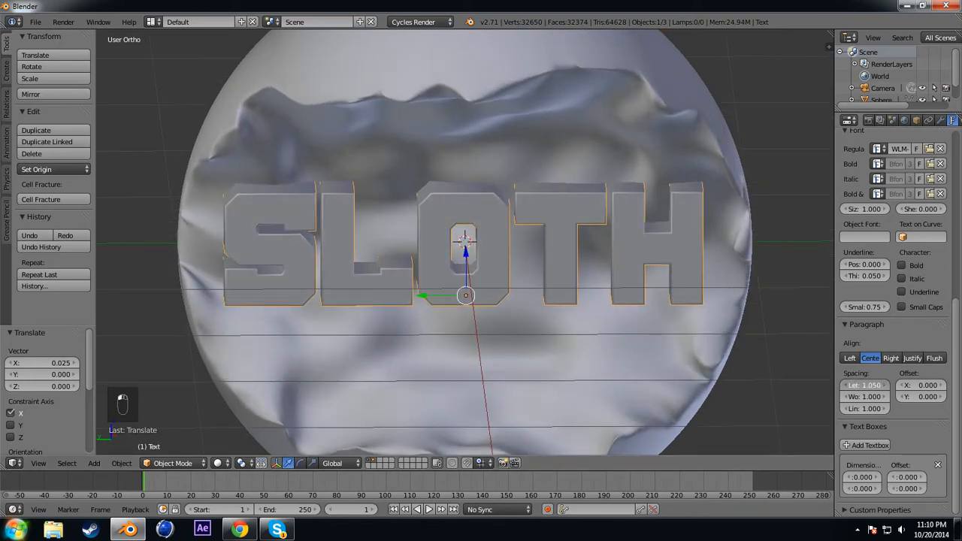
key("BackSpace")
type("1.1")
key("Return")
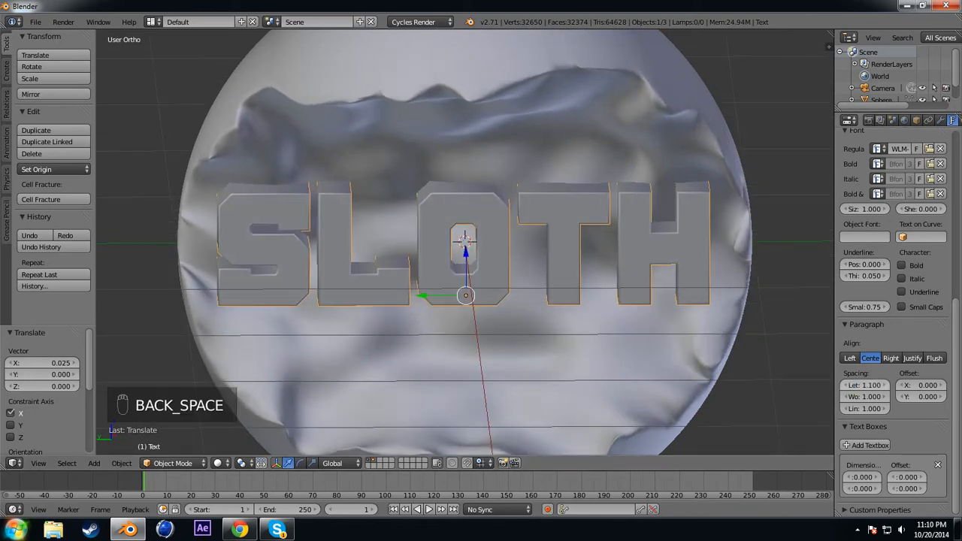
Resize the SLOTH text uniformly to fit the sphere's jagged opening
middle_click_drag(481, 282, 470, 245)
middle_click_drag(688, 172, 731, 225)
key("s")
left_click(699, 197)
Duplicate the SLOTH text in place and scale the copy by about 0.84 along the global X axis
key("shift+d")
right_click(647, 219)
key("s")
key("x")
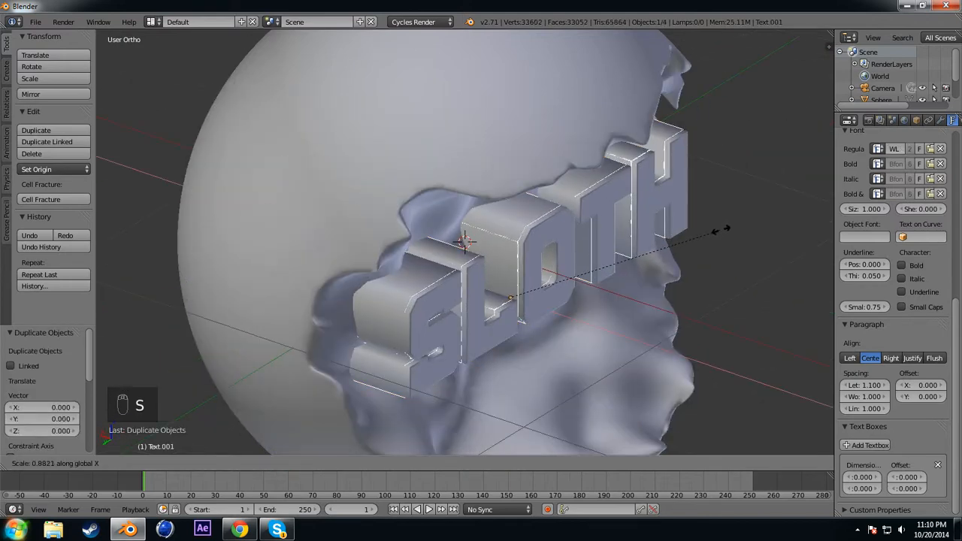
left_click(711, 234)
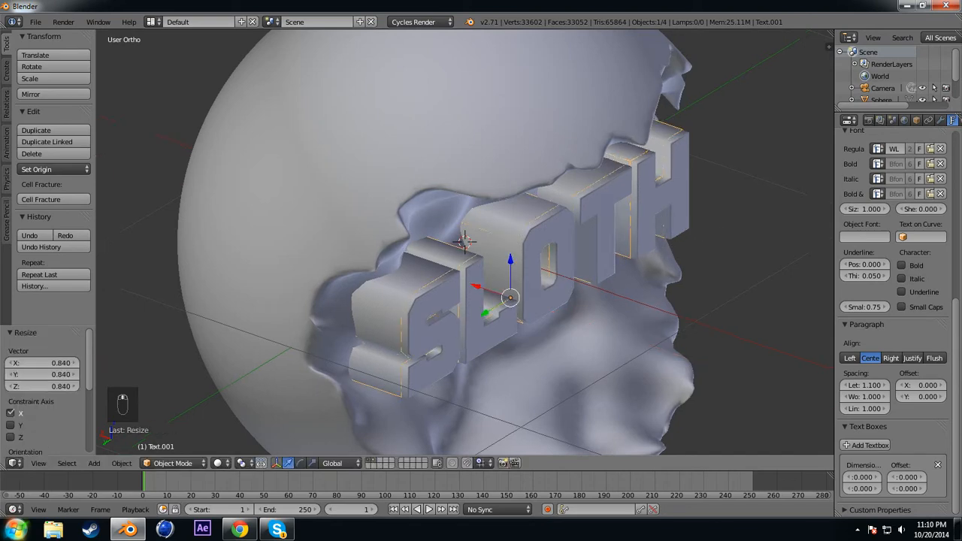
middle_click_drag(711, 234, 646, 233)
Set the duplicated text's geometry offset to 0.022 so it forms an outline around the original letters
scroll(895, 316, "up", 8)
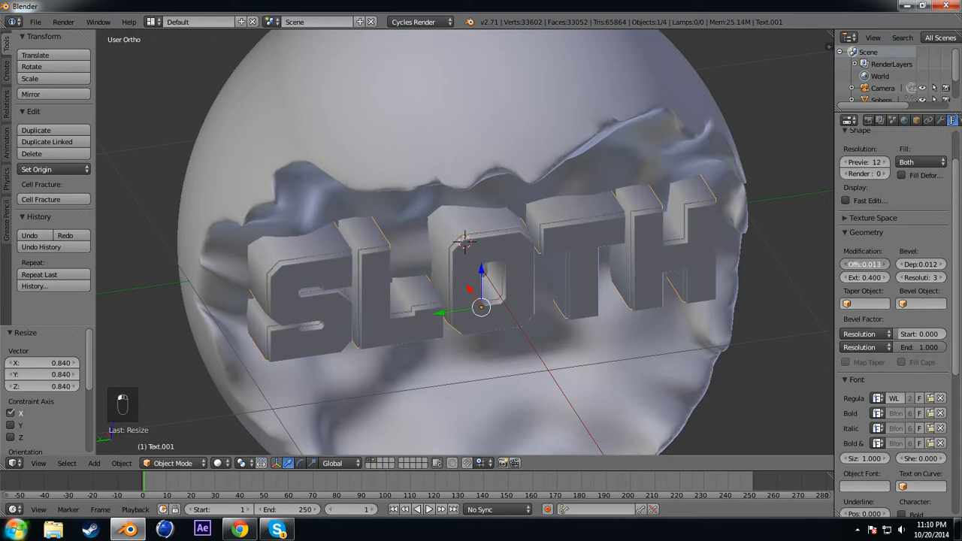
left_click(885, 265)
left_click(885, 265)
left_click(885, 264)
left_click(885, 265)
left_click(885, 265)
left_click(885, 265)
middle_click_drag(789, 263, 715, 282)
scroll(681, 260, "down", 8)
scroll(681, 259, "up", 2)
scroll(714, 282, "down", 4)
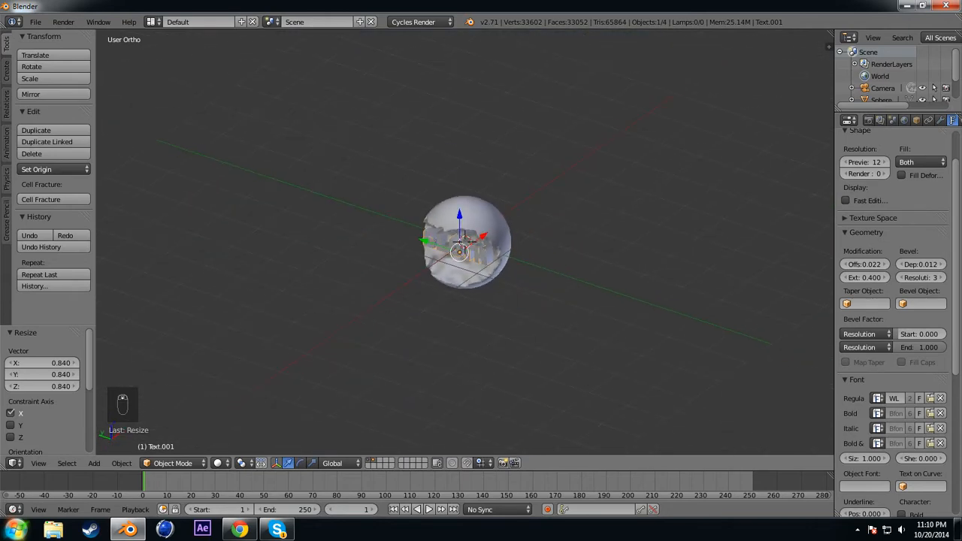
Select the cut sphere and give it a new material
scroll(714, 282, "up", 2)
scroll(465, 242, "up", 6)
middle_click_drag(465, 242, 448, 221)
right_click(590, 173)
scroll(906, 121, "down", 2)
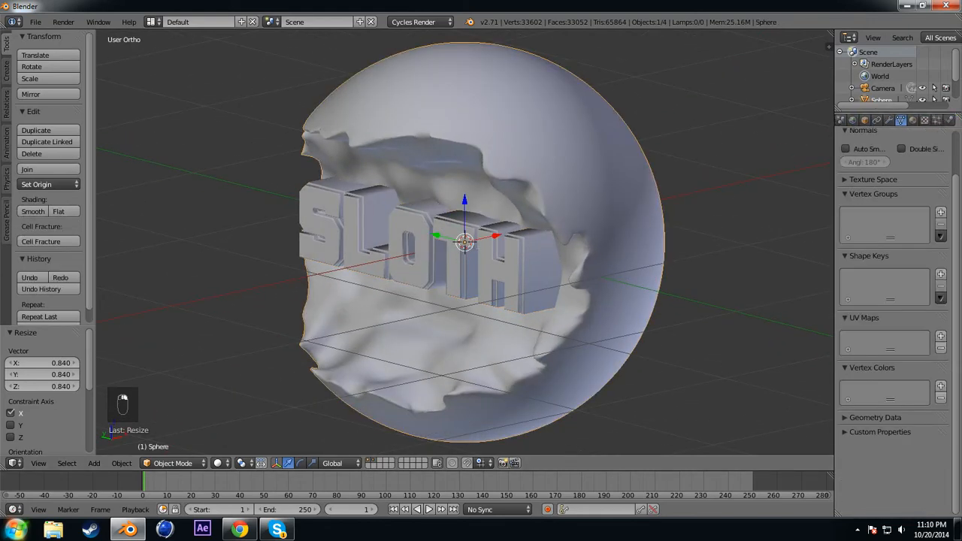
left_click(913, 121)
left_click(890, 199)
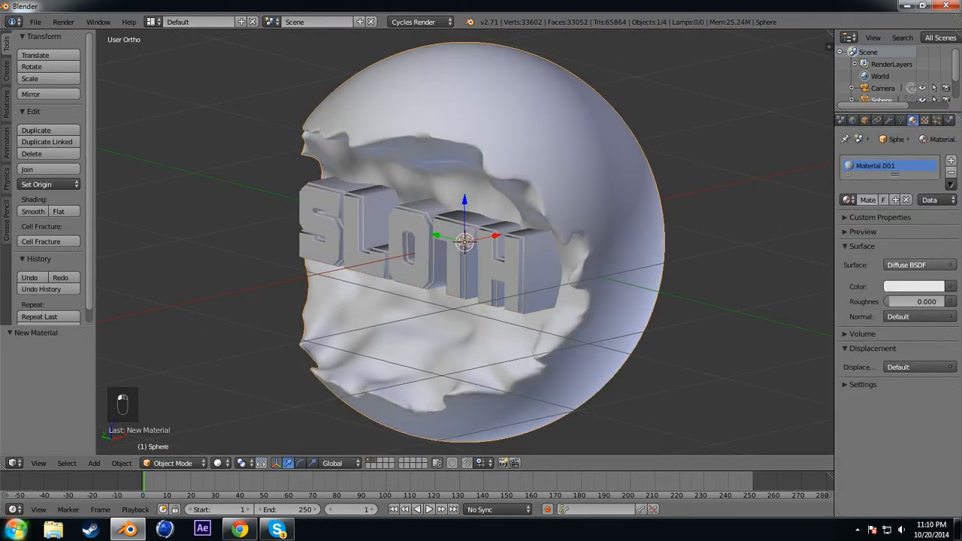
Make the sphere's material a Mix Shader combining Glossy BSDF and Diffuse BSDF, with a mix factor of 0.145
left_click(919, 265)
left_click(827, 465)
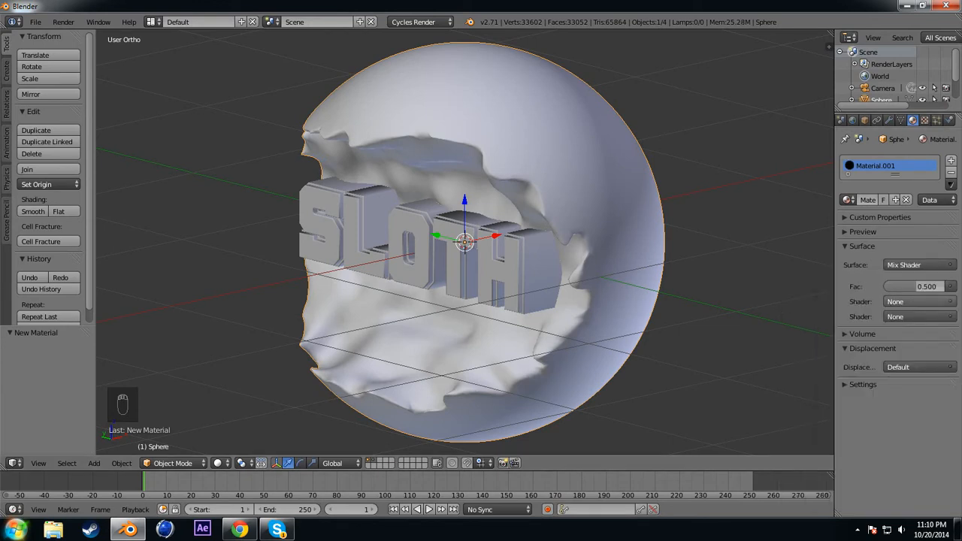
left_click(919, 302)
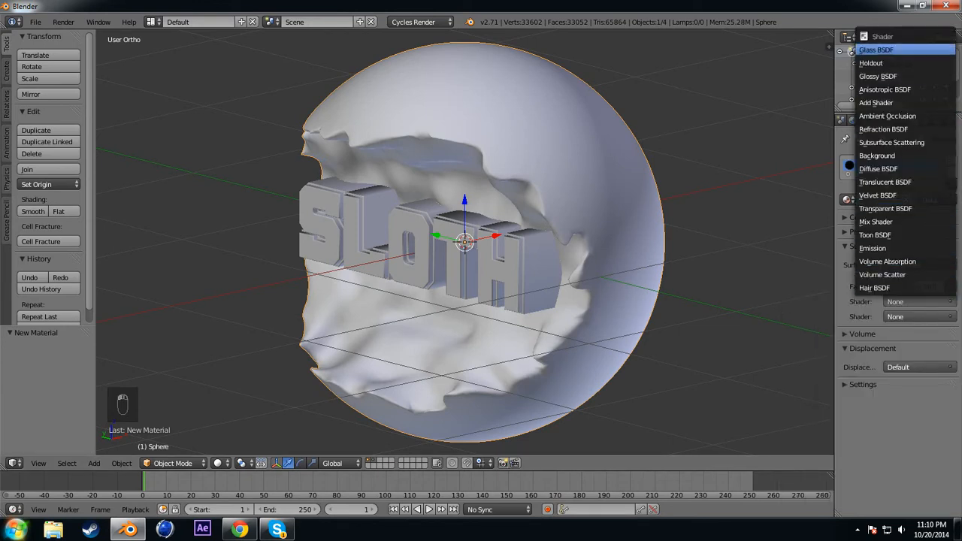
left_click(878, 76)
left_click(919, 377)
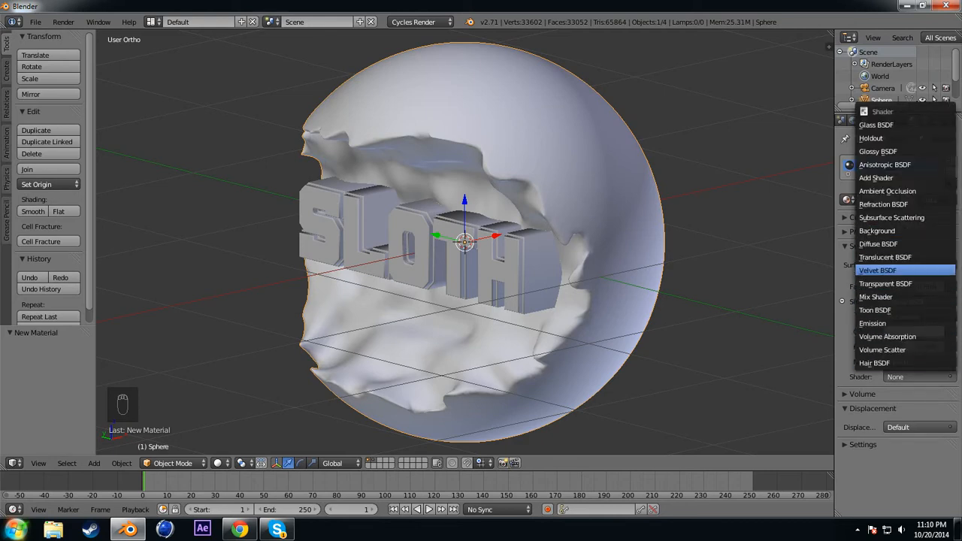
left_click(878, 244)
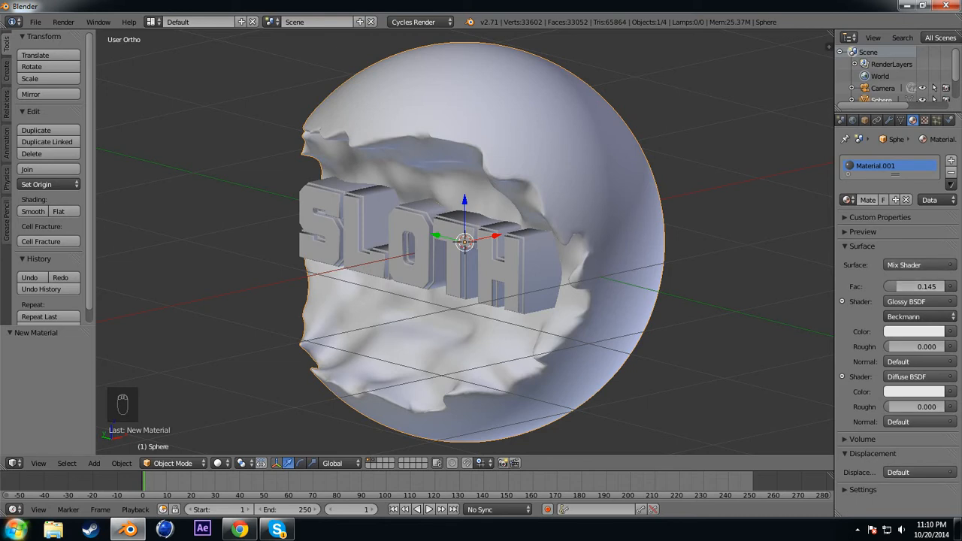
Show the sphere's material preview and set the glossy colour to dark grey (RGB 0.196) and the diffuse colour to black
left_click(863, 233)
scroll(895, 323, "down", 2)
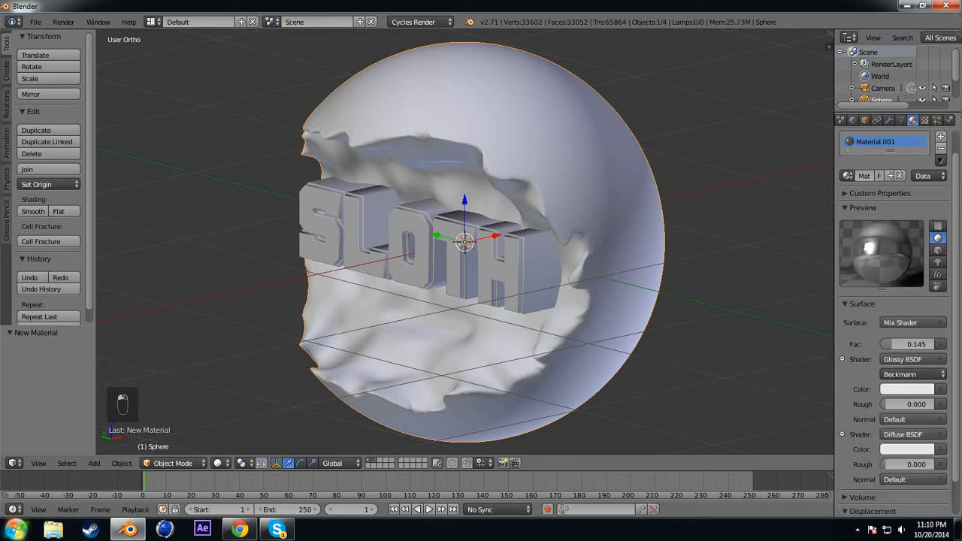
left_click(907, 390)
left_click(908, 389)
left_click_drag(925, 224, 925, 365)
left_click(908, 450)
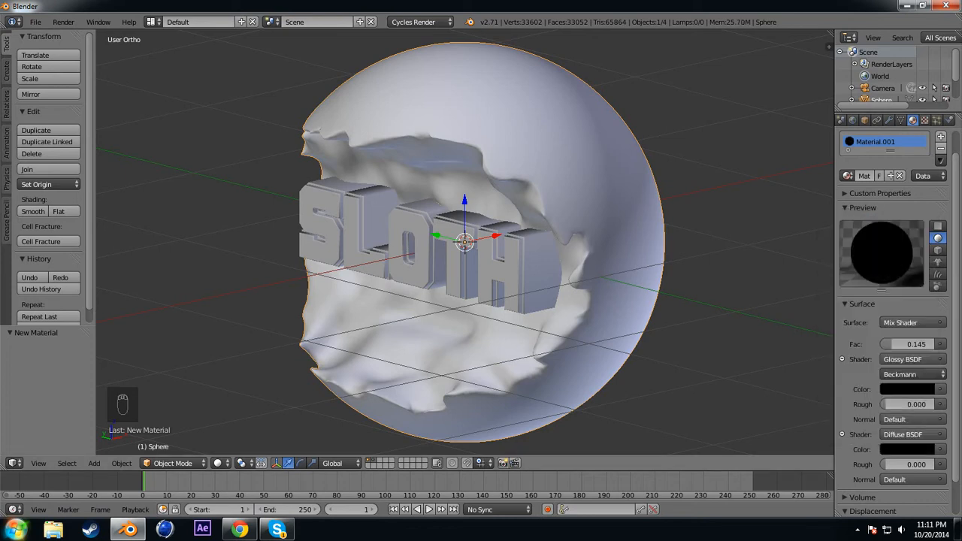
left_click(908, 390)
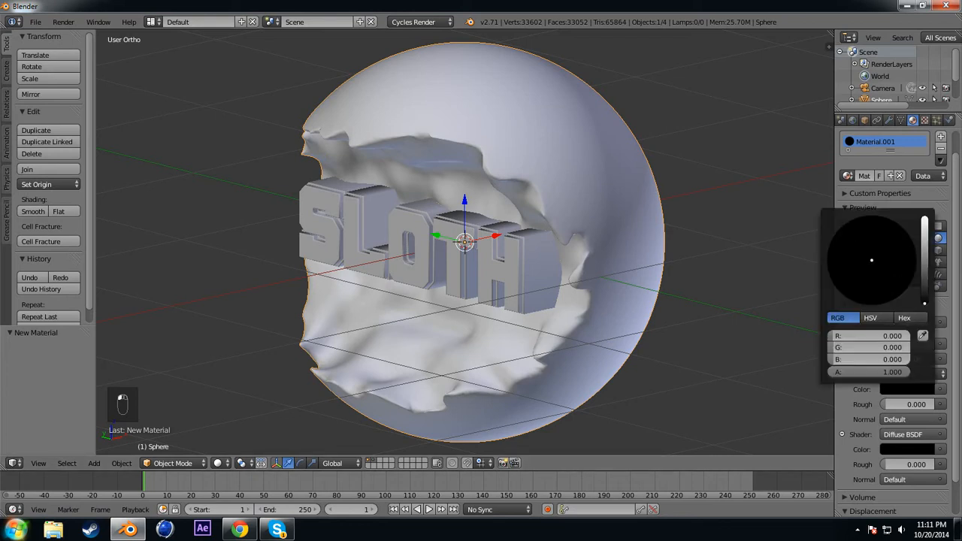
left_click_drag(925, 303, 925, 262)
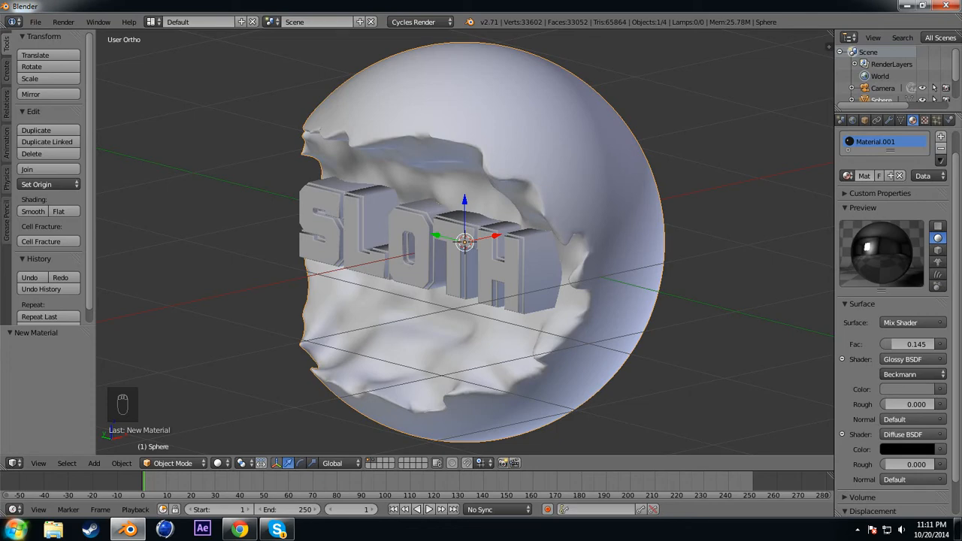
Select the duplicated SLOTH text and give it its own independent copy of the sphere's material
middle_click_drag(451, 249, 480, 257)
scroll(479, 257, "up", 1)
right_click(451, 263)
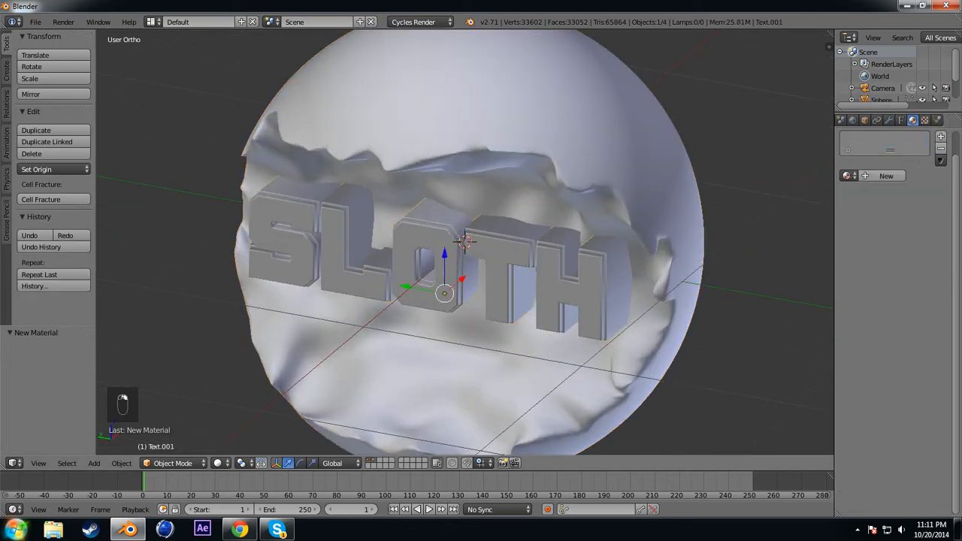
left_click(847, 176)
key("Return")
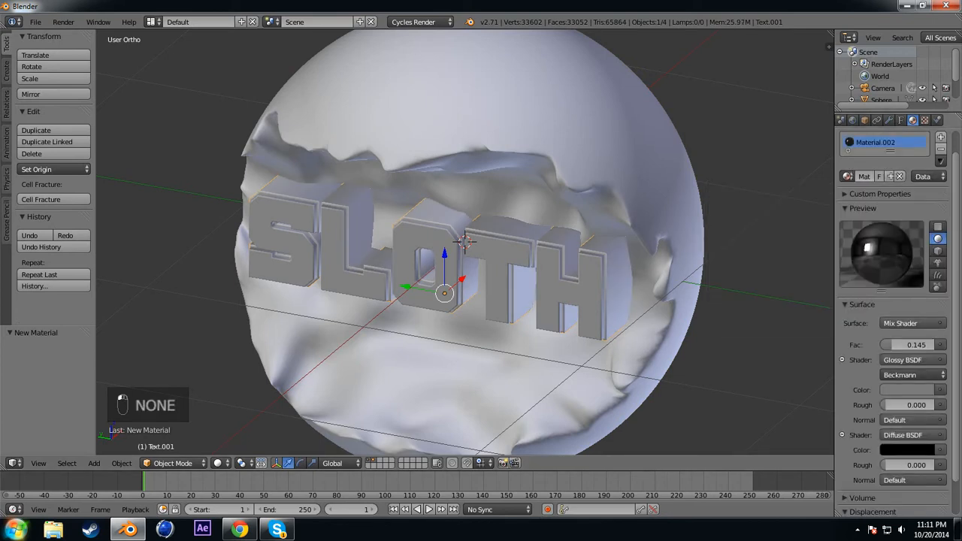
Set the duplicated text's glossy colour to bright pink (R 1.000, G 0.074, B 0.875)
left_click(909, 390)
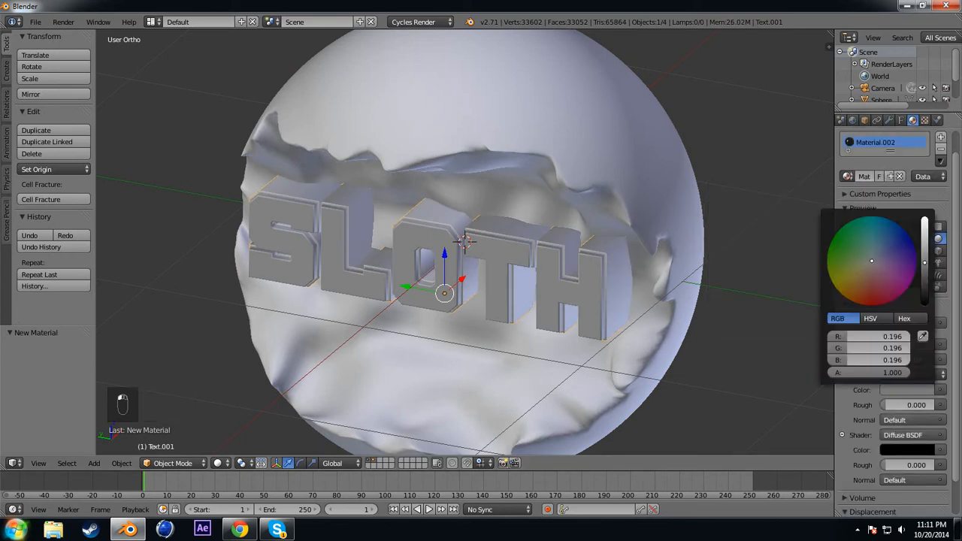
left_click_drag(925, 262, 925, 219)
left_click(898, 279)
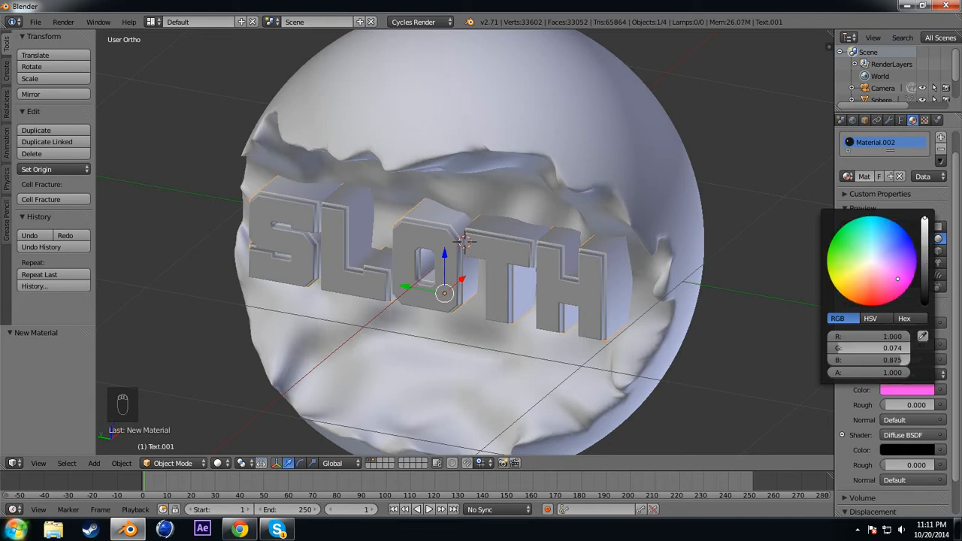
Set the duplicated text's diffuse colour to a darker pink (R 0.458, G 0.061, B 0.413)
left_click(908, 449)
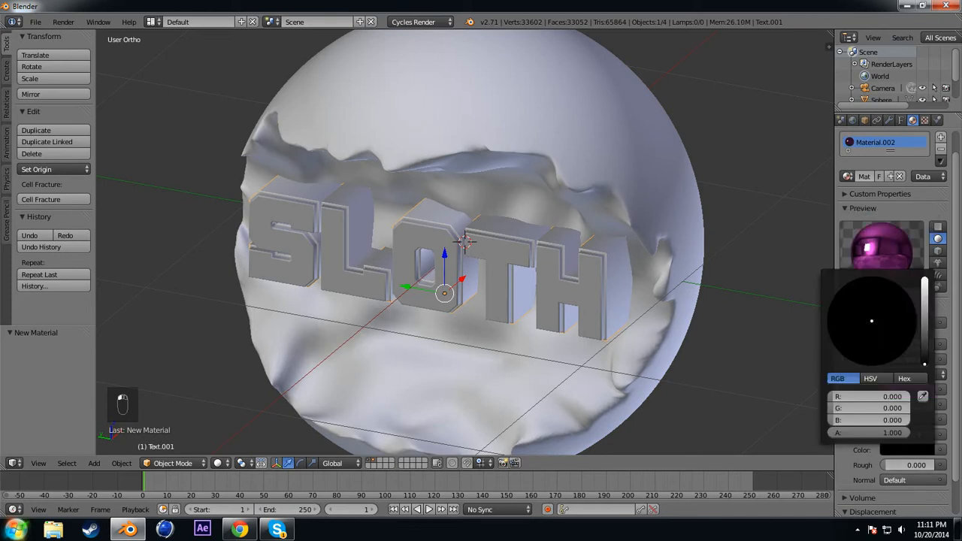
left_click_drag(925, 364, 924, 280)
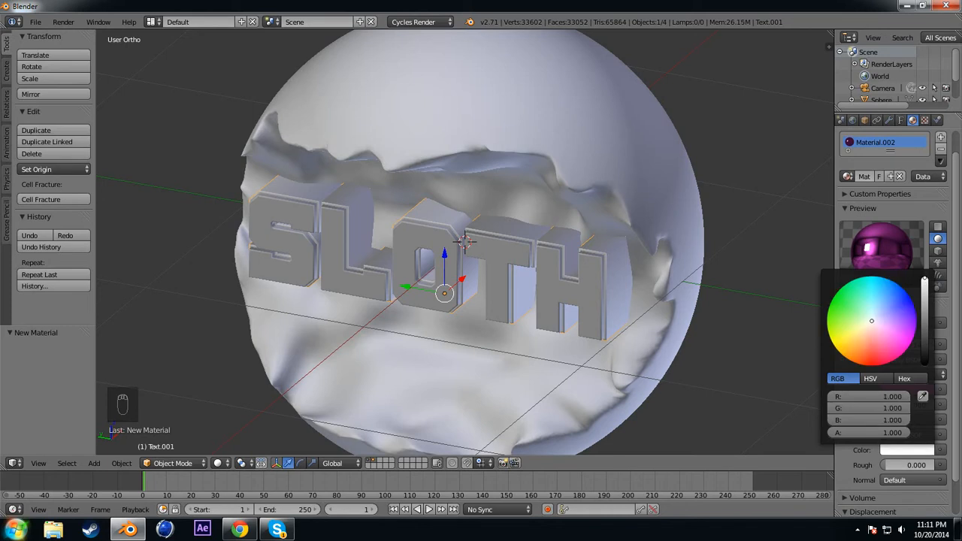
left_click(899, 341)
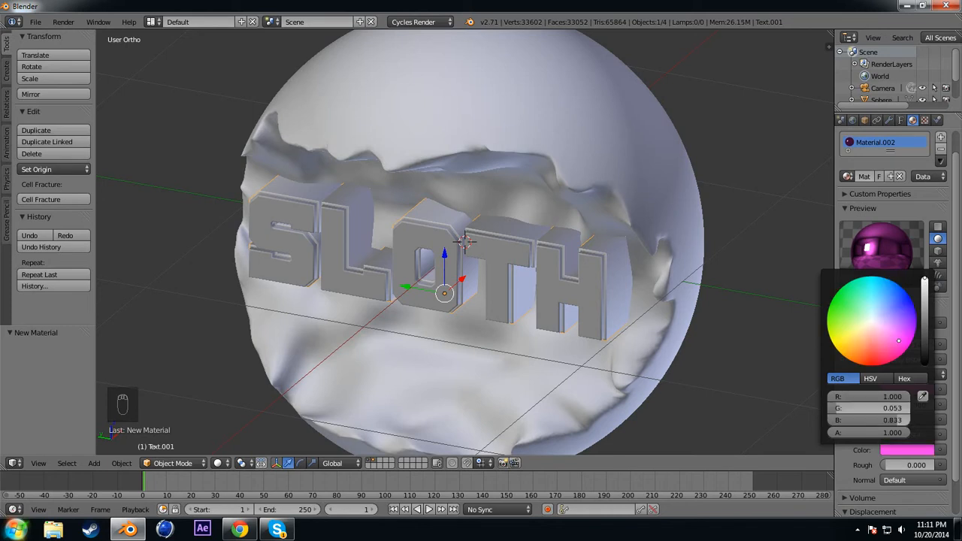
left_click_drag(899, 341, 891, 331)
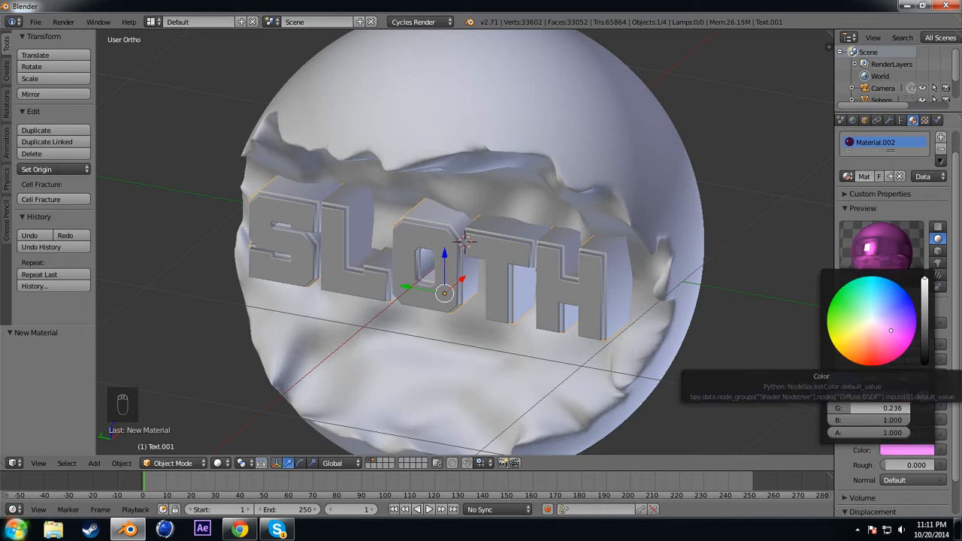
left_click(895, 336)
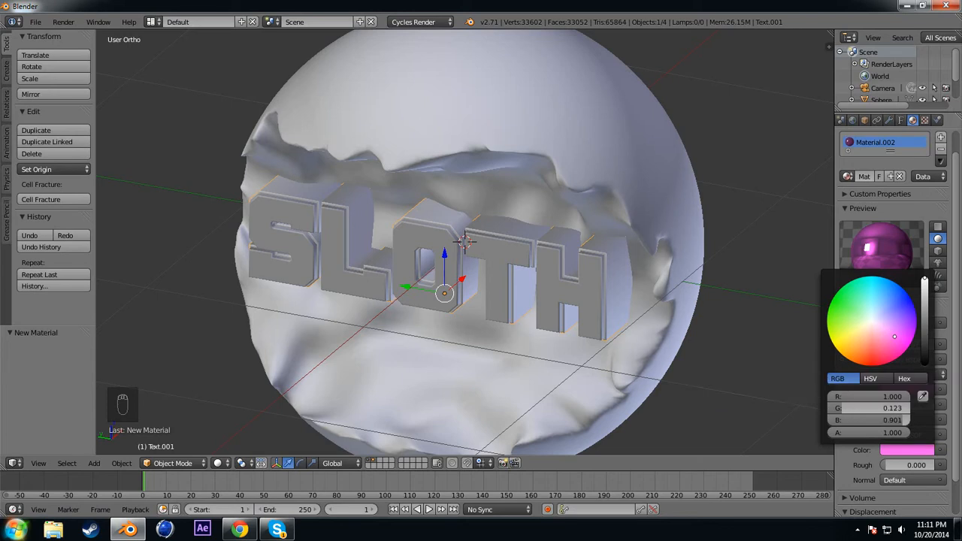
left_click_drag(925, 279, 925, 302)
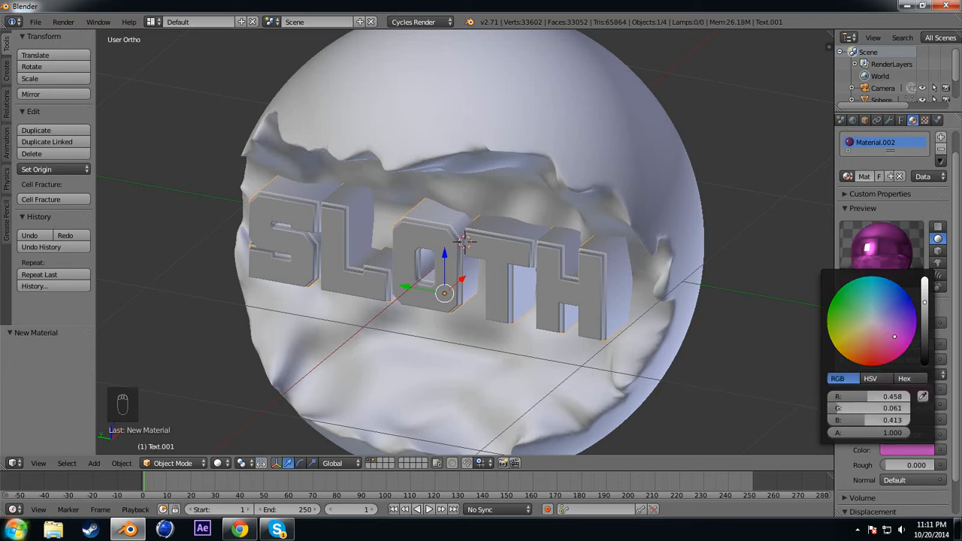
Give the original SLOTH text its own copy of the pink material, with bright green glossy (R 0.093, G 1.000, B 0.094) and darker green diffuse colours
right_click(466, 241)
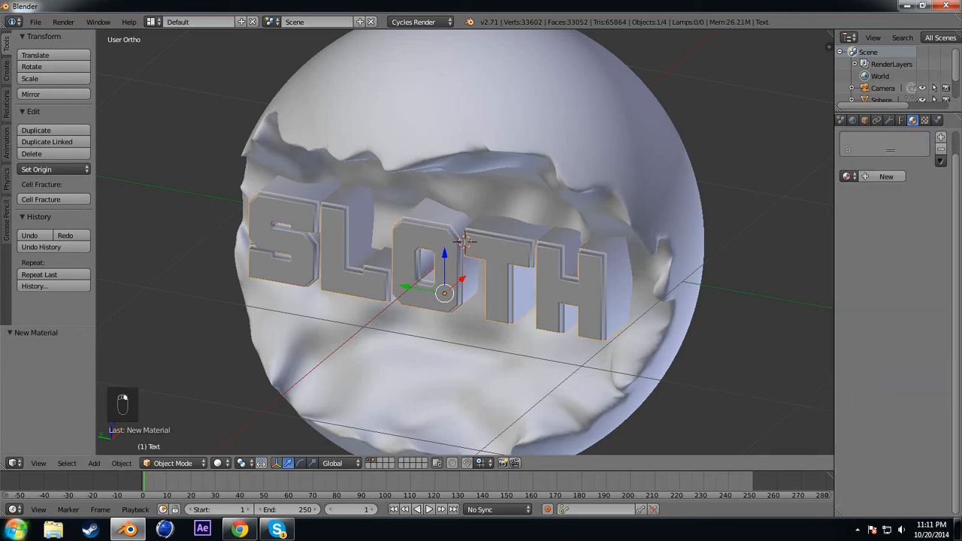
left_click(848, 176)
left_click(752, 217)
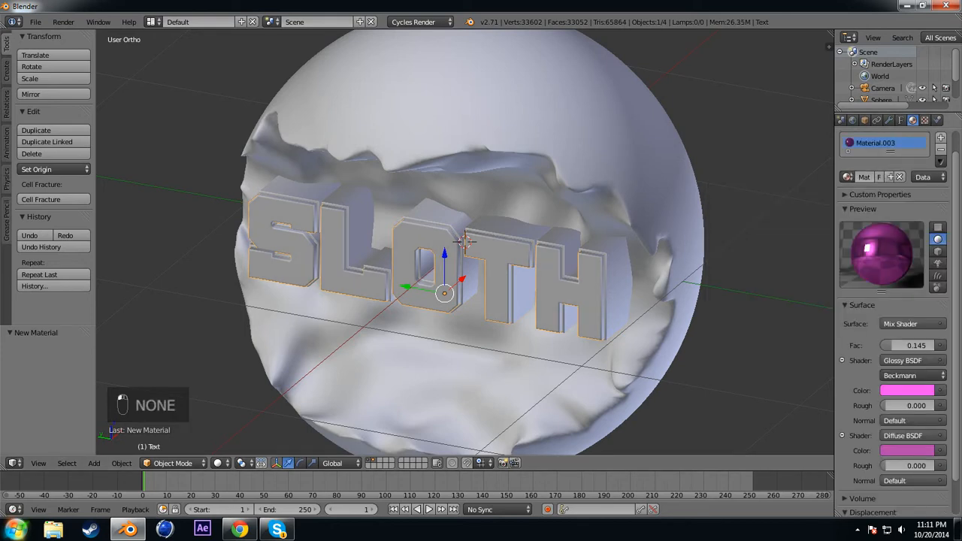
left_click(908, 390)
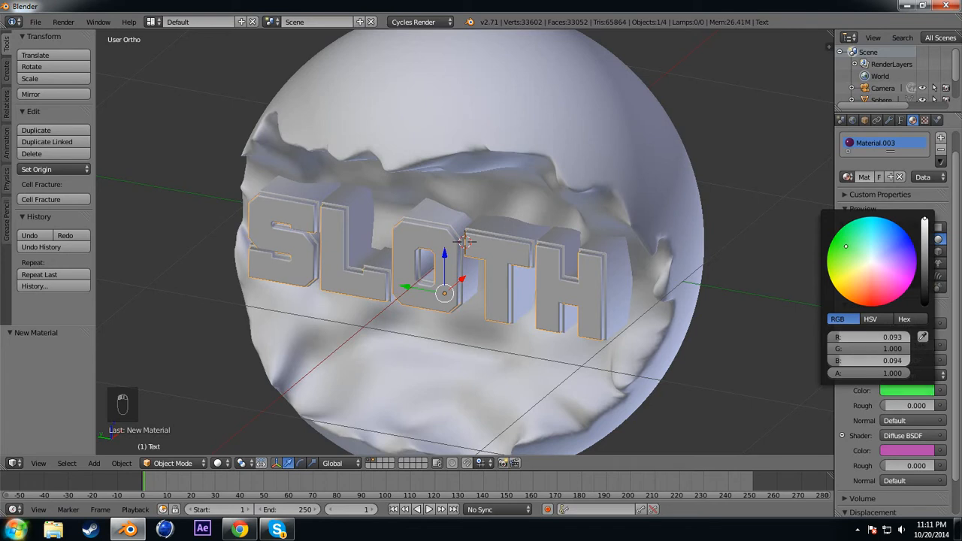
left_click(908, 450)
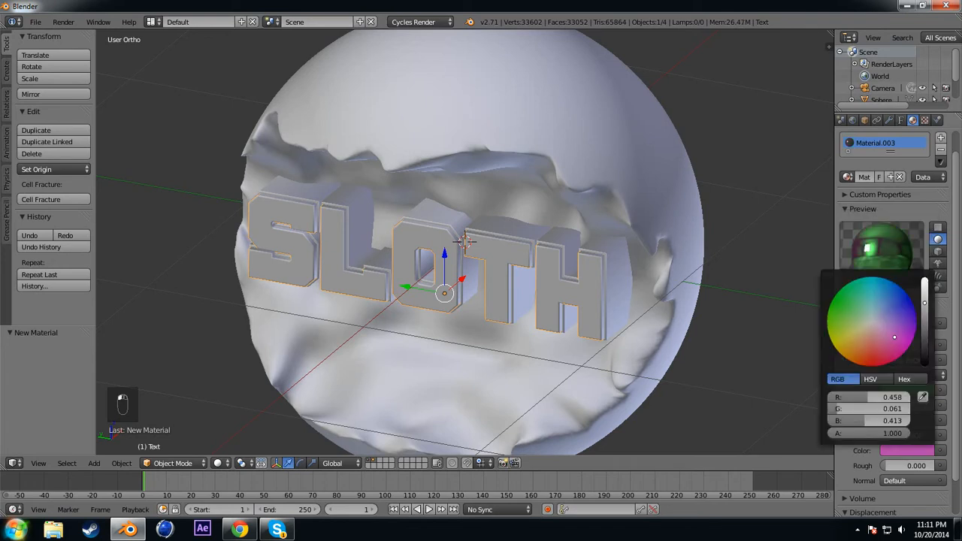
key("ctrl+v")
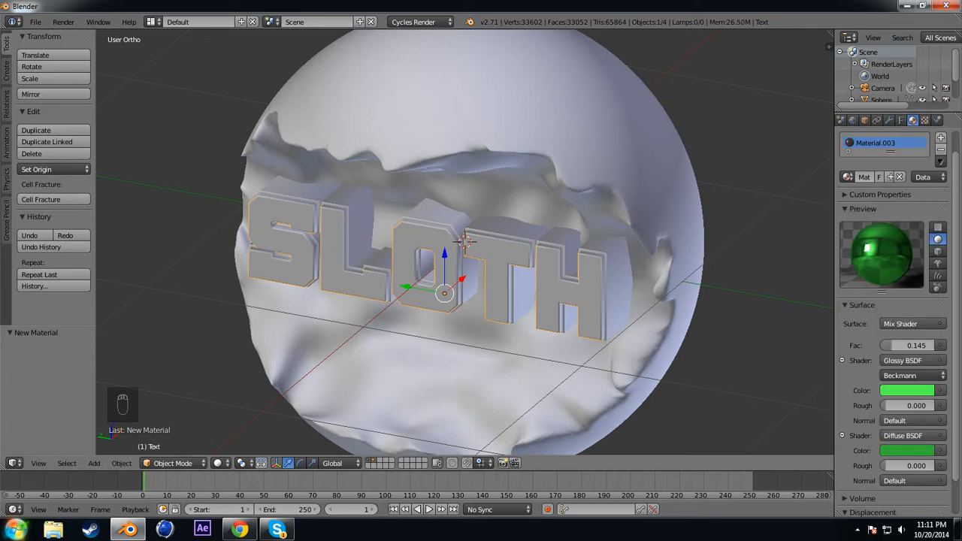
Align the camera to a view showing the sphere's jagged opening and the SLOTH text
scroll(466, 242, "down", 10)
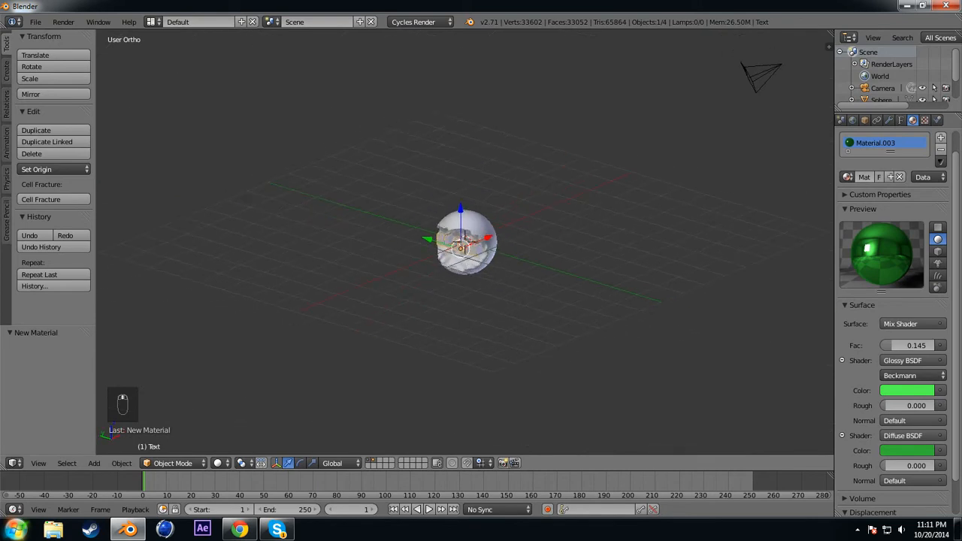
key("KP_0")
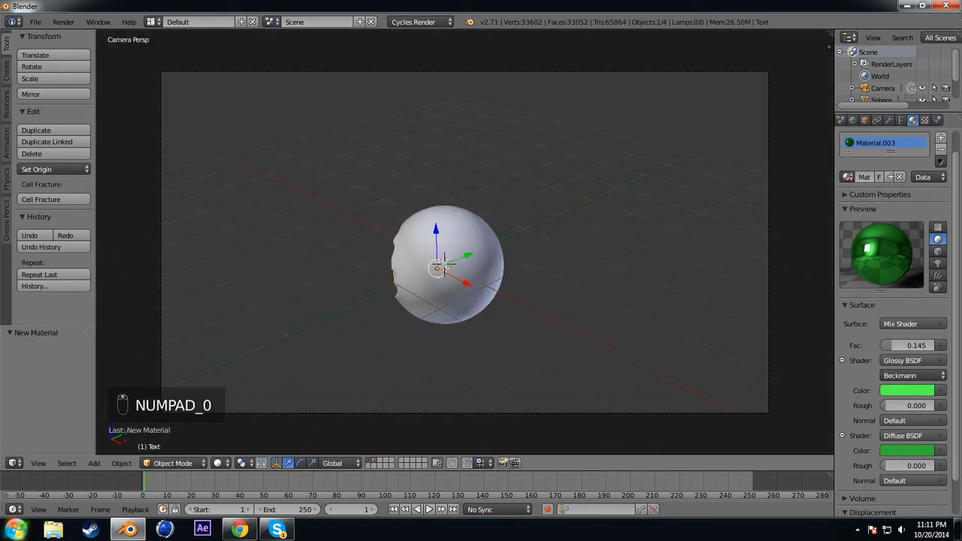
key("KP_0")
scroll(466, 260, "up", 6)
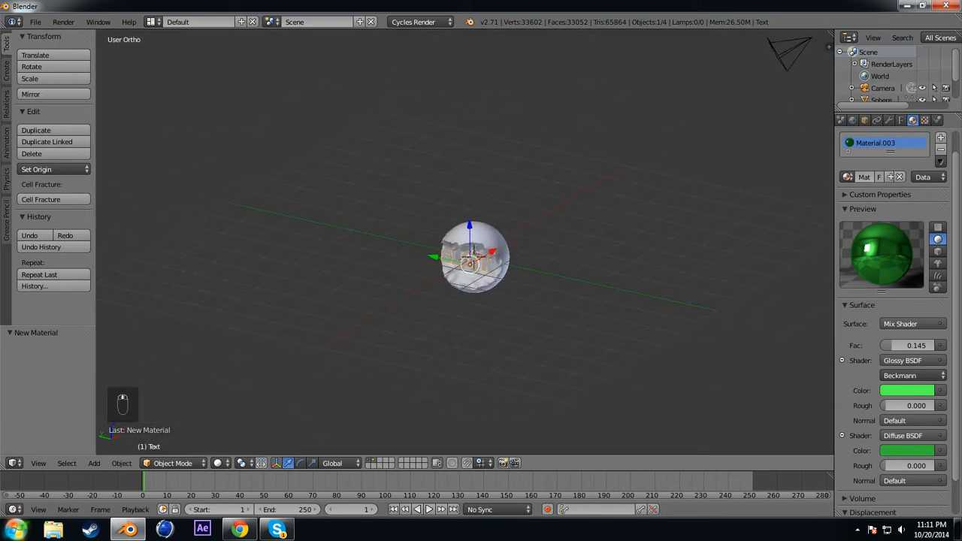
middle_click_drag(482, 275, 471, 230)
key("ctrl+alt+KP_0")
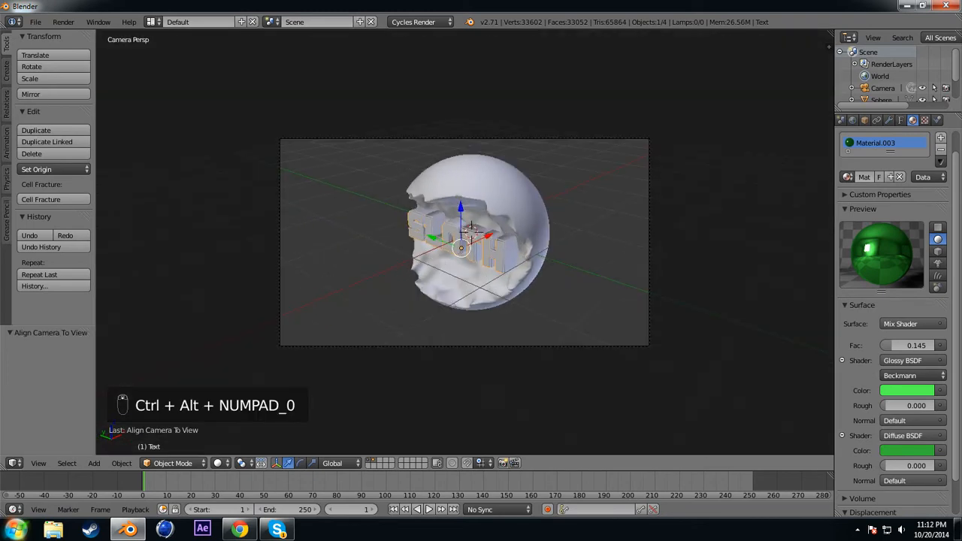
Move the camera by about 0.022, 0.019, 0.065 to centre the sphere in the frame, and render a test image
right_click(472, 139)
key("g")
left_click(471, 132)
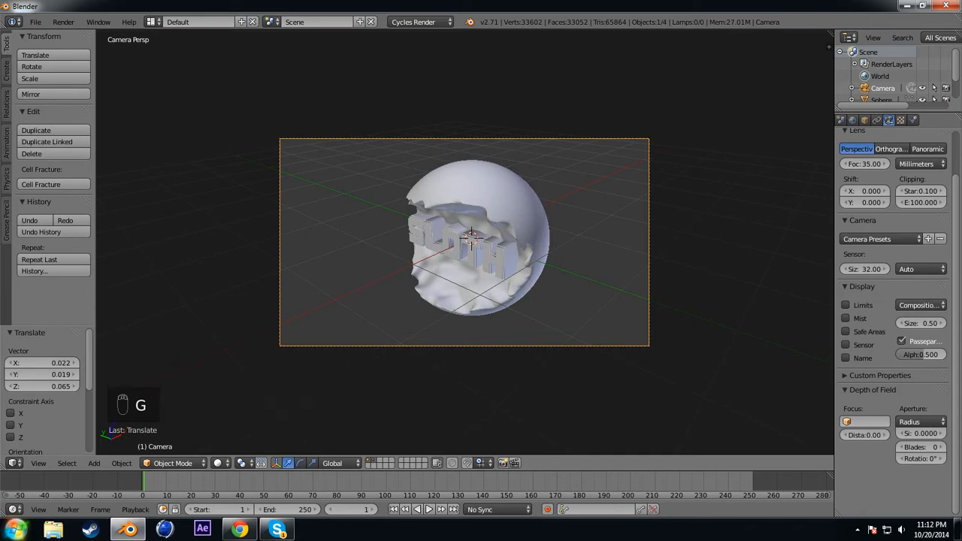
key("F12")
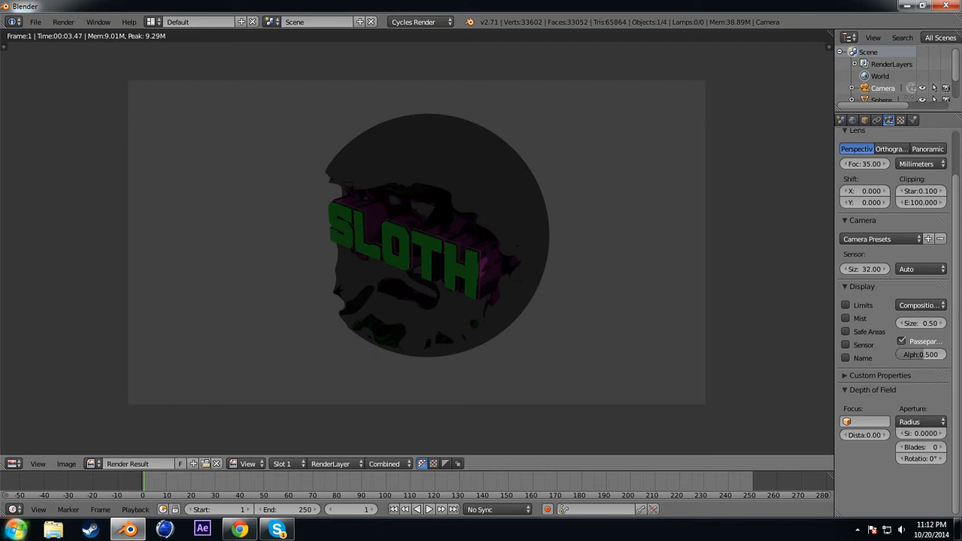
key("Escape")
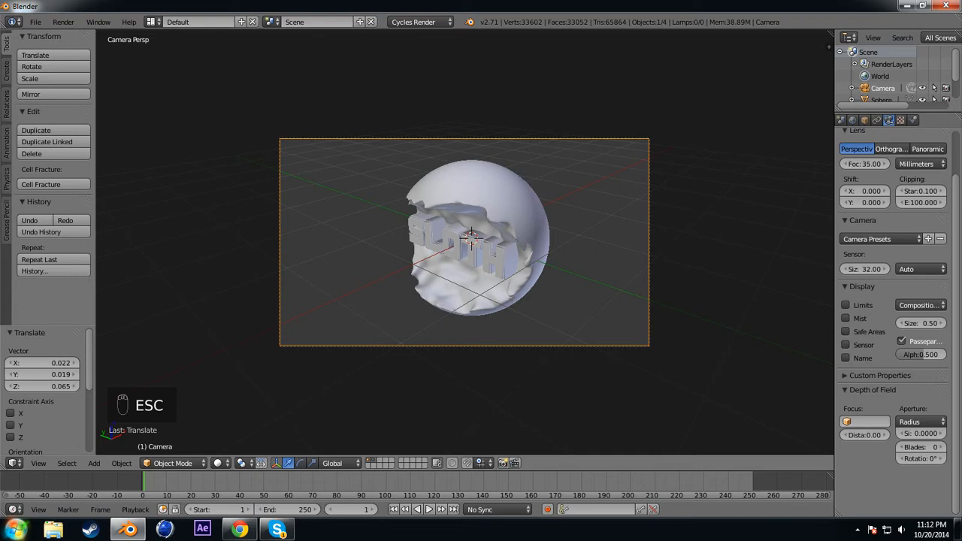
Enable nodes for the world surface and set its background colour to an Environment Texture with Equirectangular projection
left_click(853, 120)
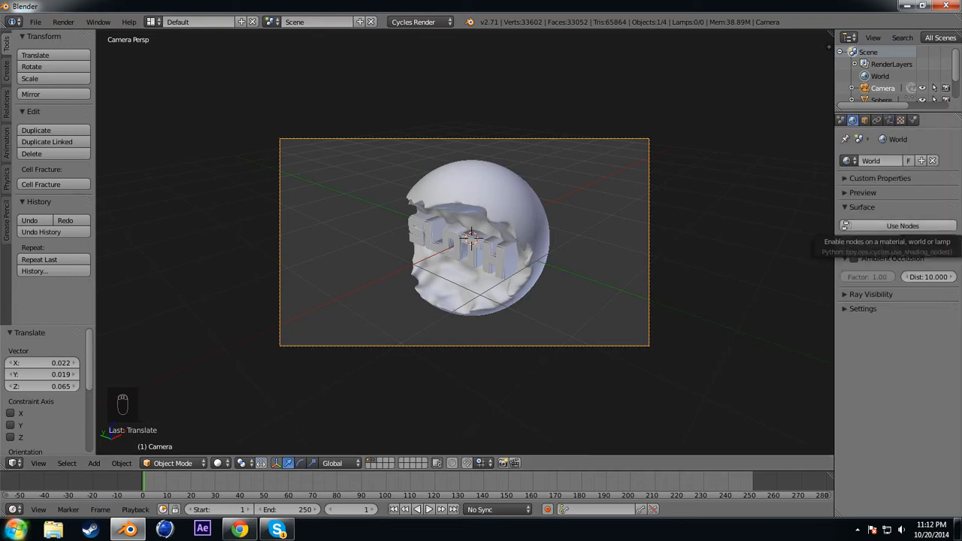
left_click(902, 226)
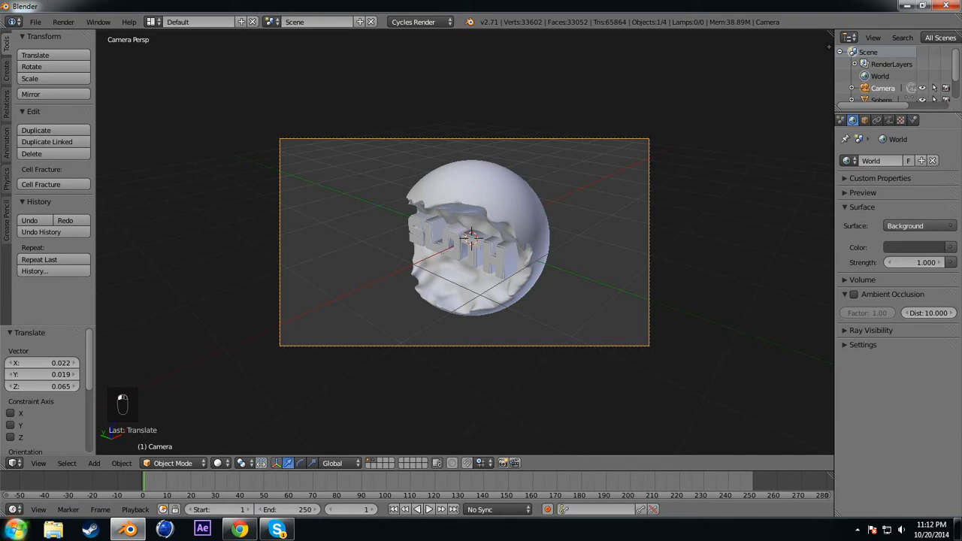
left_click(951, 248)
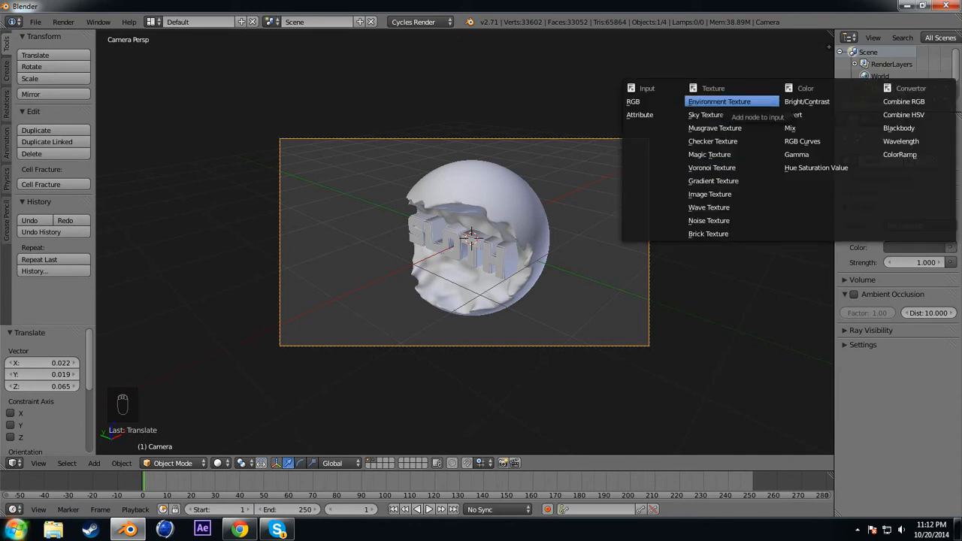
left_click(720, 102)
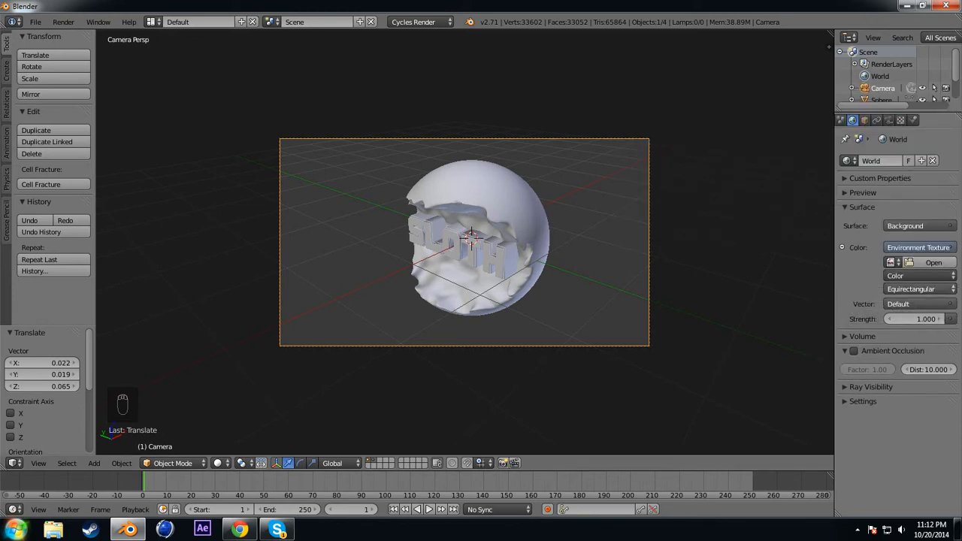
left_click(921, 289)
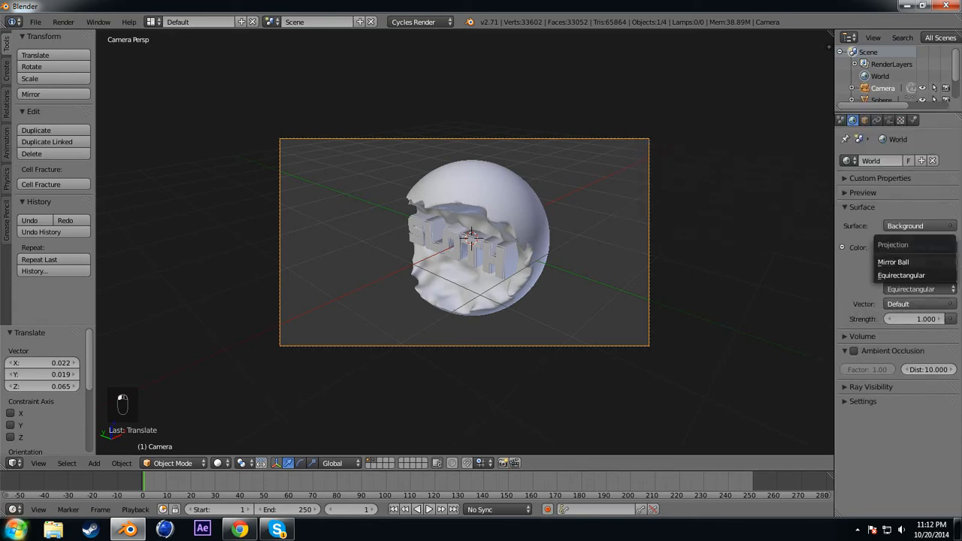
left_click(902, 275)
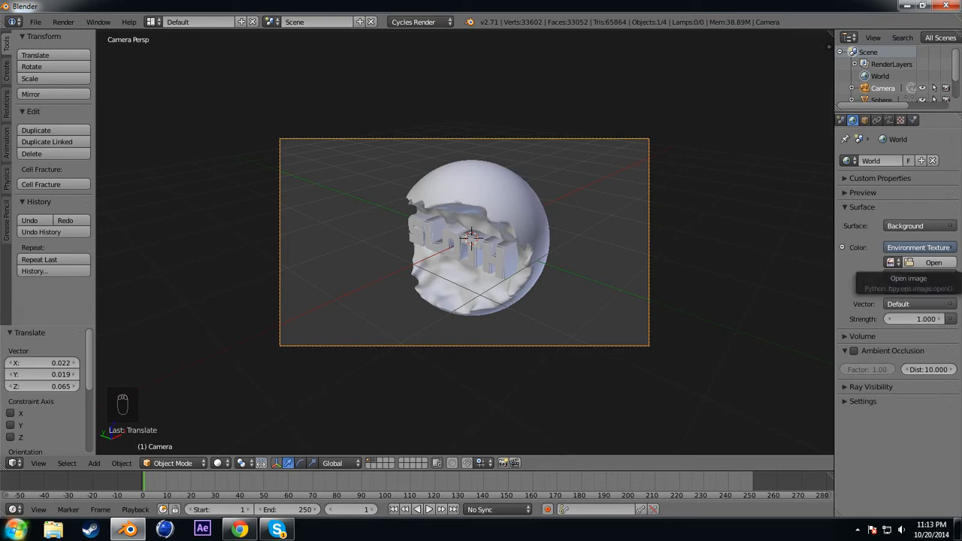
left_click(931, 262)
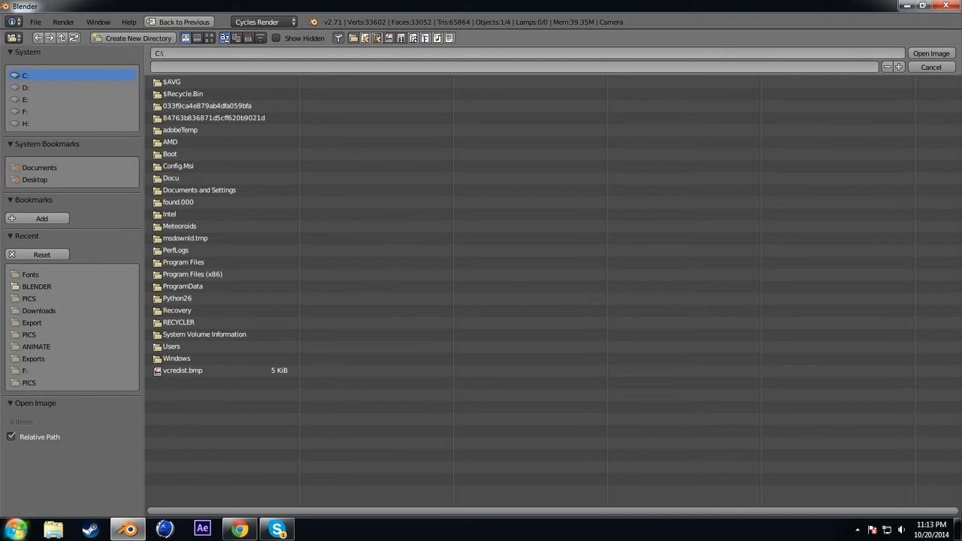
left_click(38, 310)
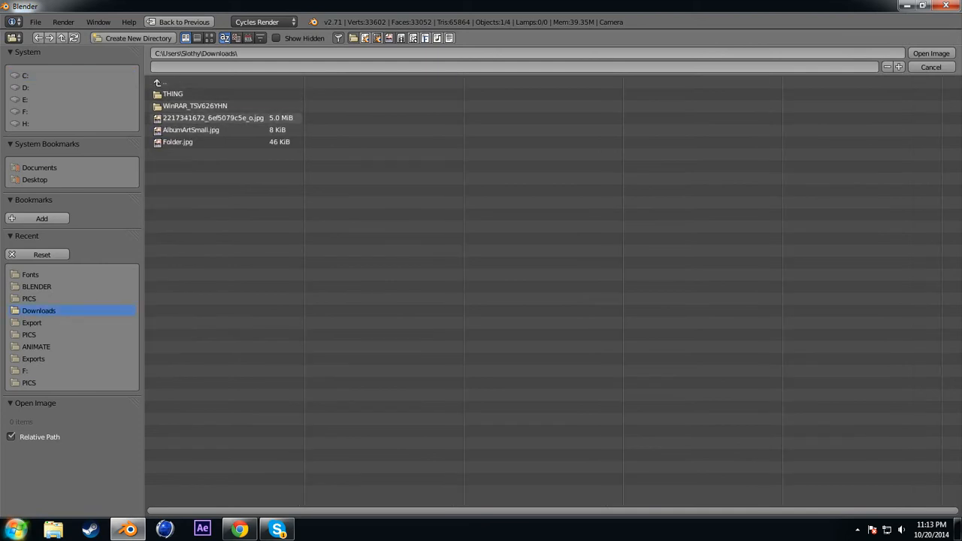
left_click(226, 118)
left_click(931, 53)
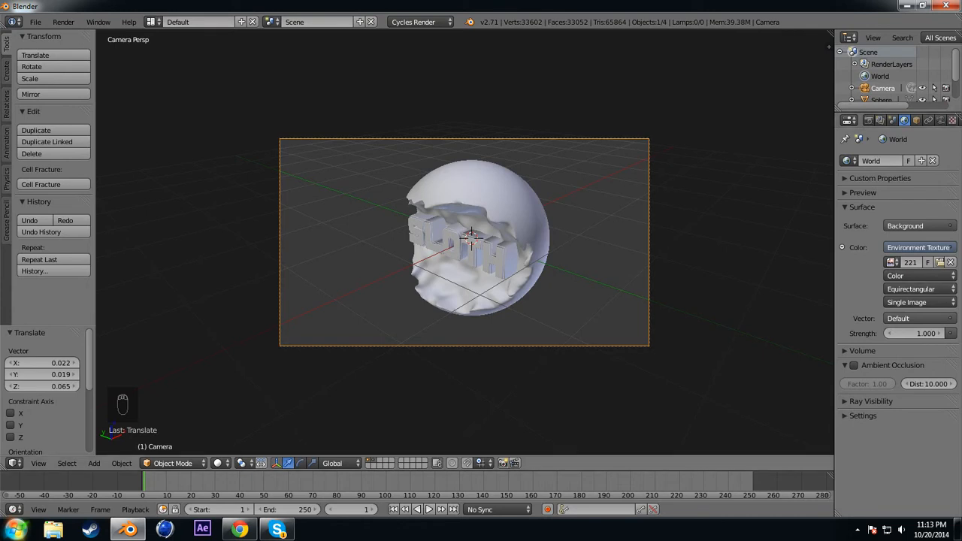
key("F12")
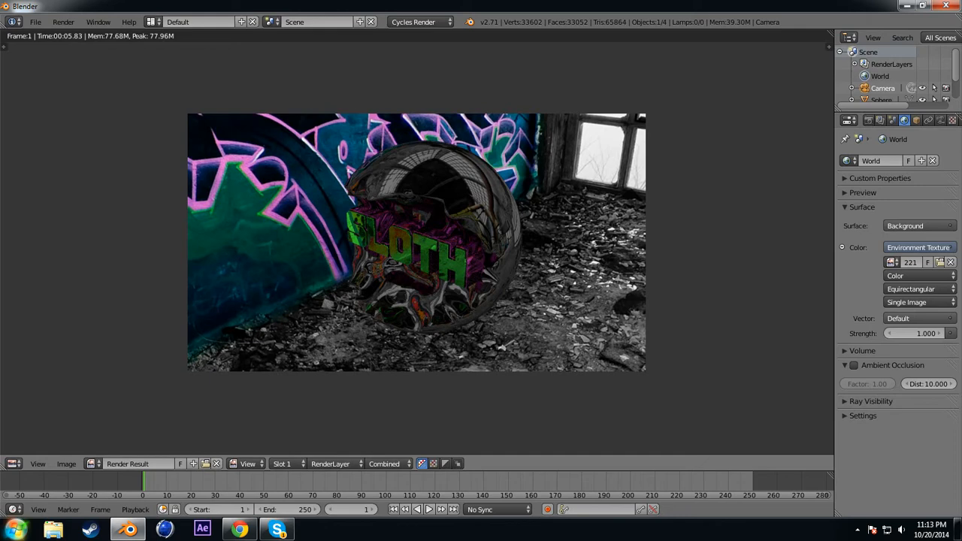
Turn off the world's Camera ray visibility to hide the environment image behind the sphere, and render a test image
left_click(871, 402)
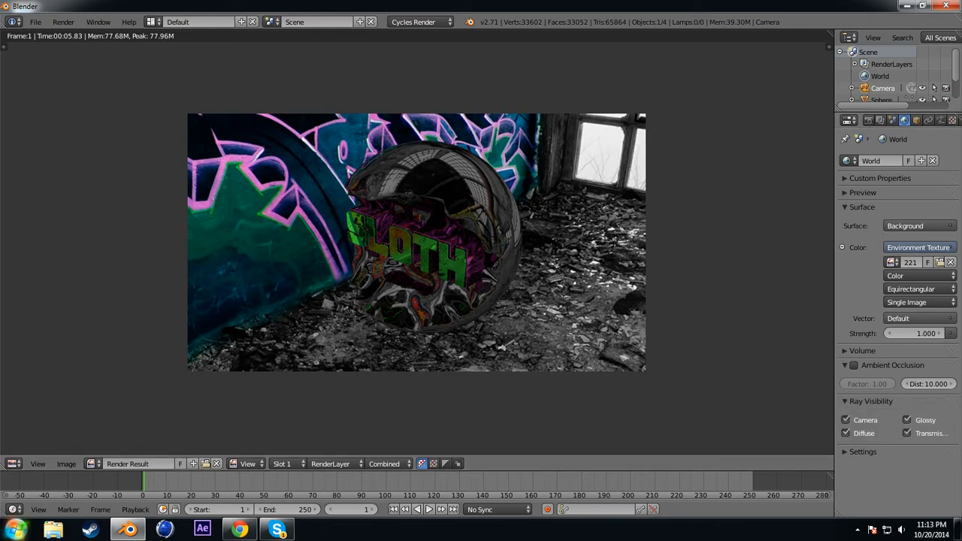
left_click(846, 420)
key("F12")
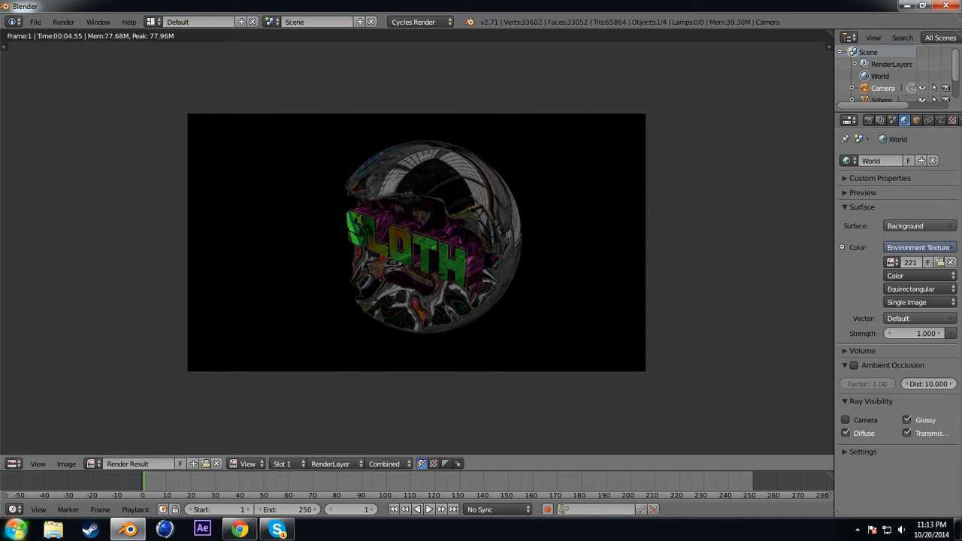
key("Escape")
Parent both SLOTH text objects to the jagged sphere using the Object parent type
middle_click_drag(466, 239, 353, 254)
key("ctrl+alt+KP_0")
scroll(481, 241, "up", 6)
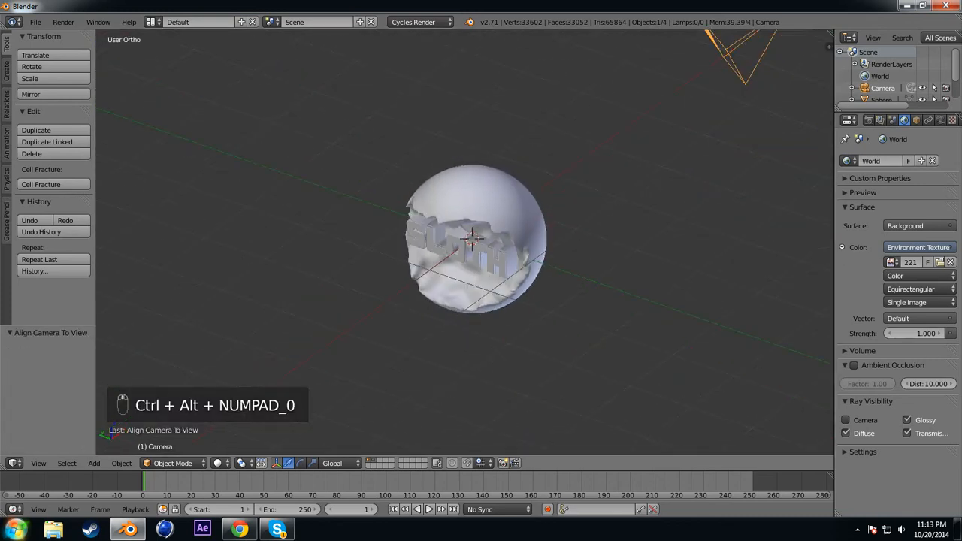
right_click(451, 248)
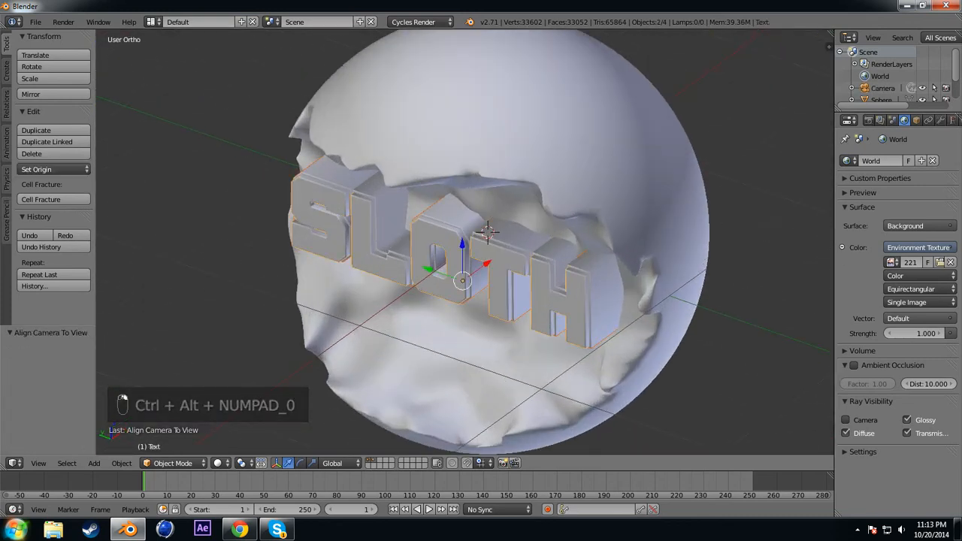
right_click(485, 147, "shift")
key("ctrl+p")
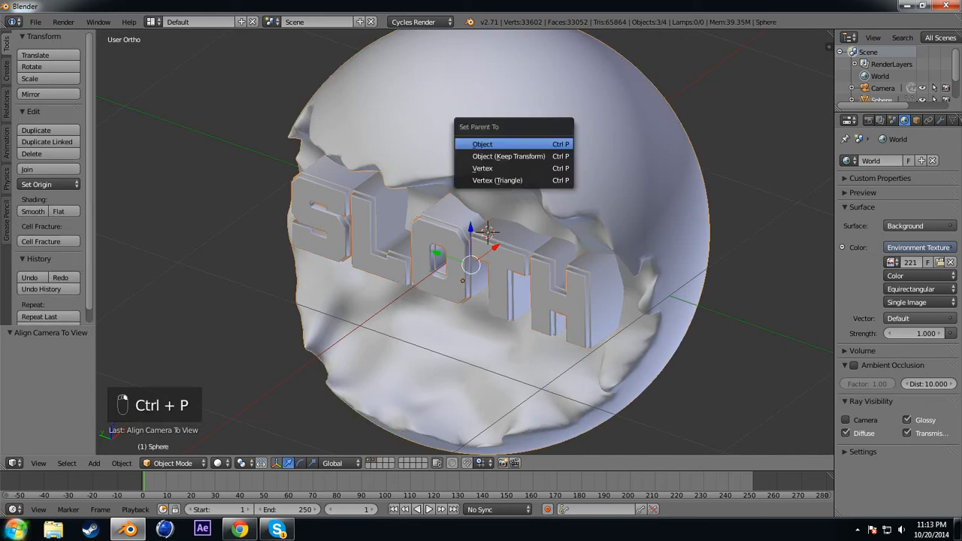
left_click(485, 145)
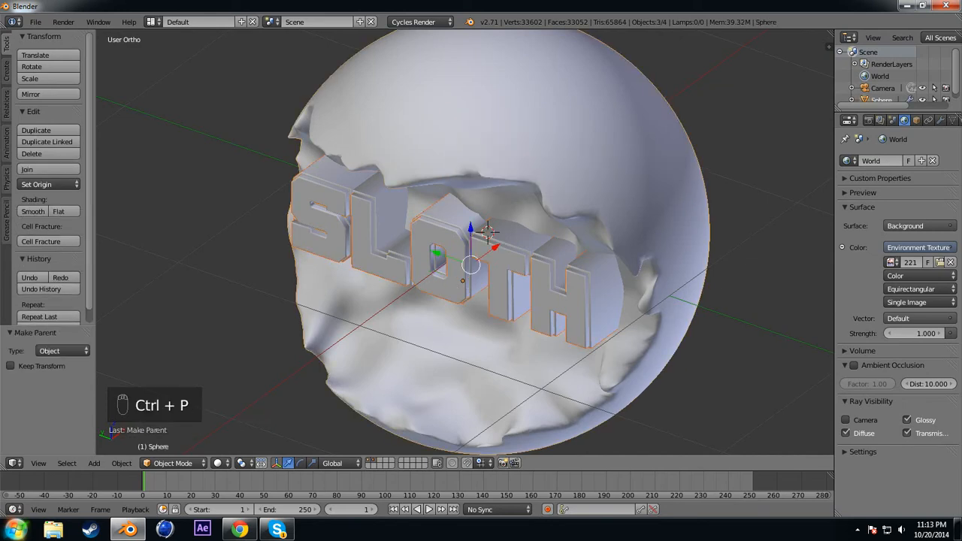
Rotate the sphere and its parented text about 99.8° around the global Z axis in camera view
key("g")
key("KP_0")
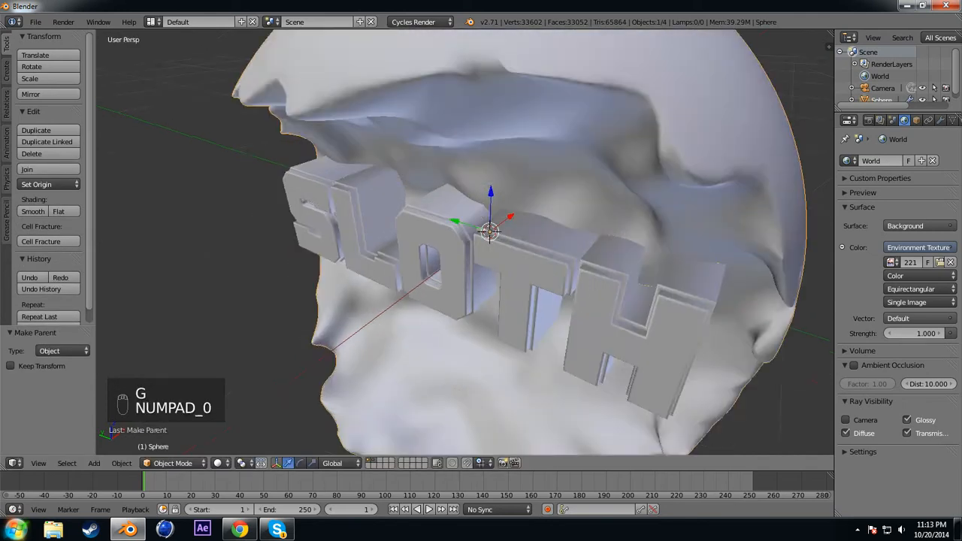
key("r")
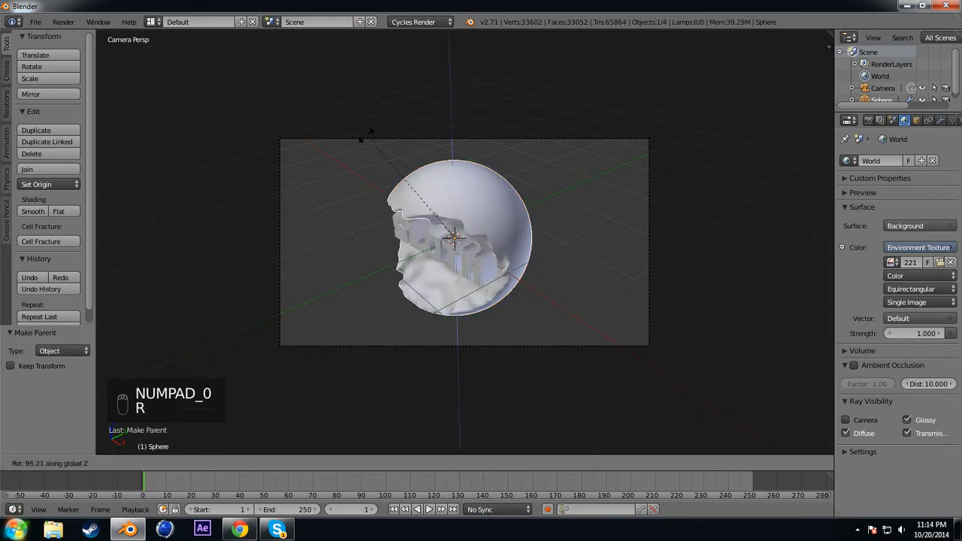
left_click(365, 143)
Move the camera by about -0.024, -0.120, -0.089 and render a test of the rotated sphere's reflections
right_click(366, 140)
key("g")
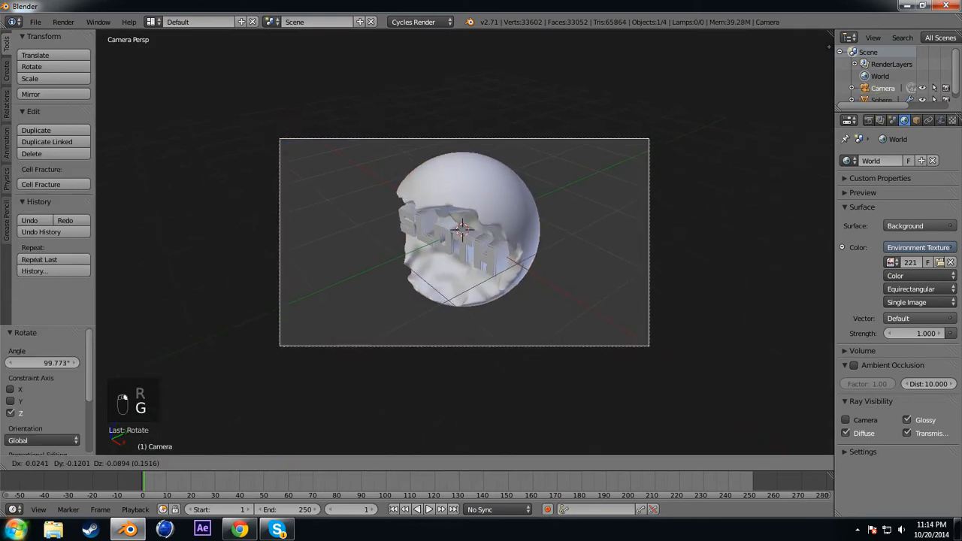
left_click(365, 142)
key("F12")
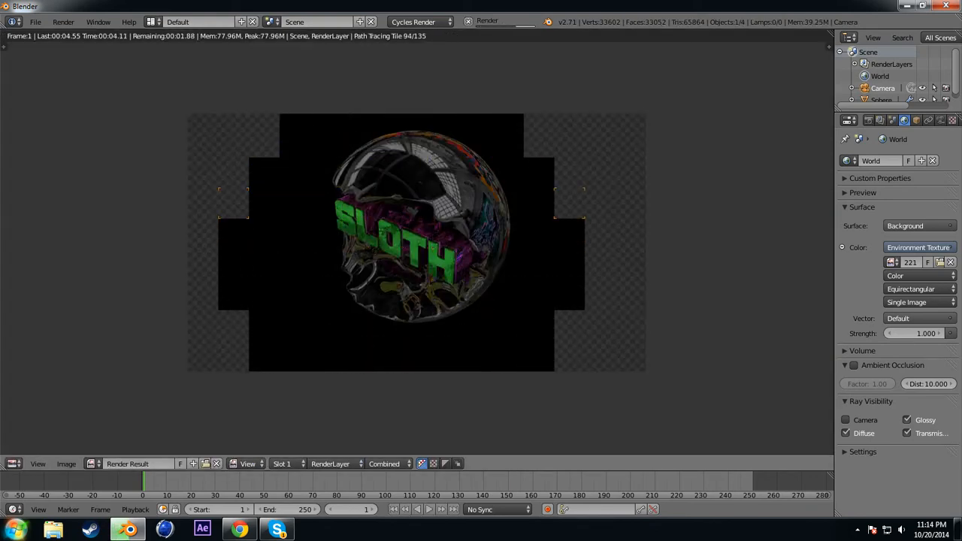
key("Escape")
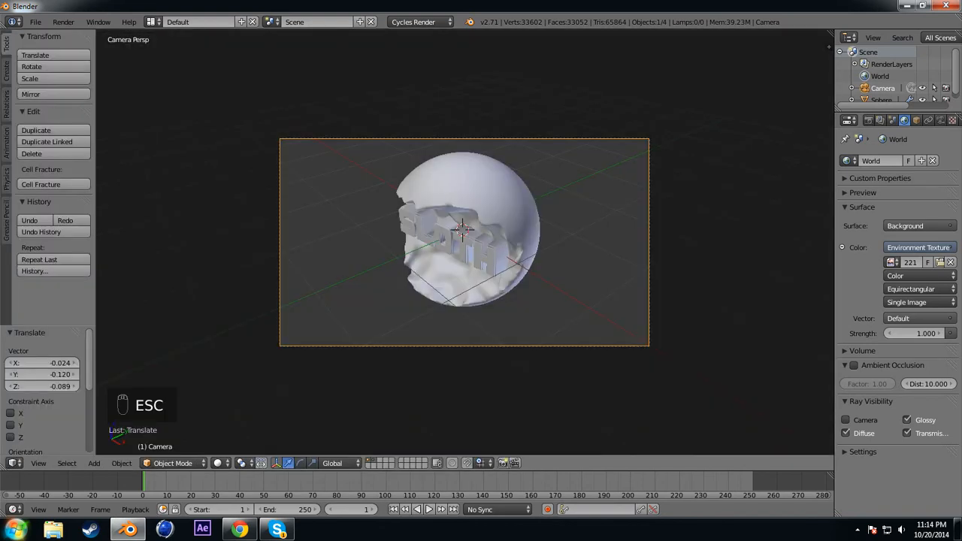
Align the camera to a slightly different view of the sphere, move it by about -0.089, -0.067, 0.075, and render the scene
middle_click_drag(466, 256, 464, 230)
key("ctrl+alt+KP_0")
key("ctrl+alt+KP_0")
key("g")
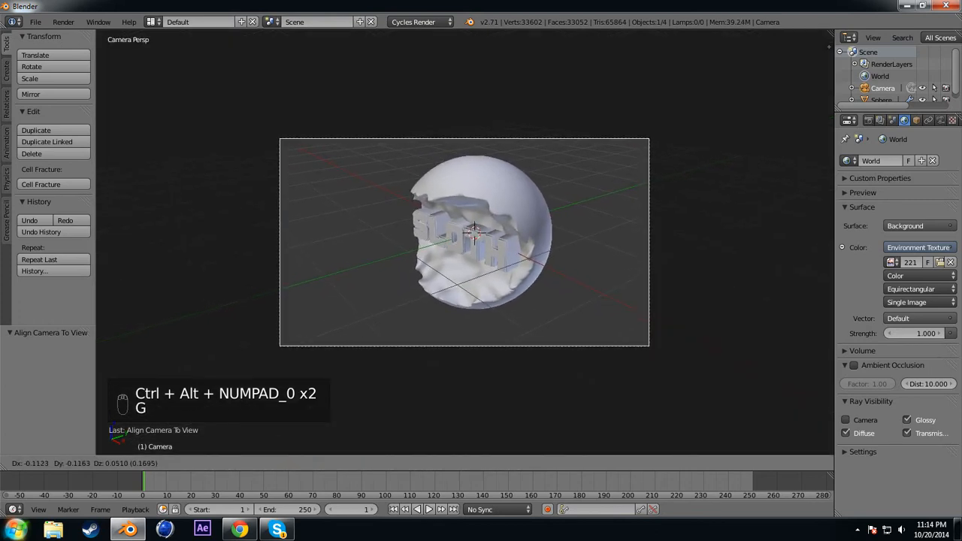
left_click(465, 235)
key("F12")
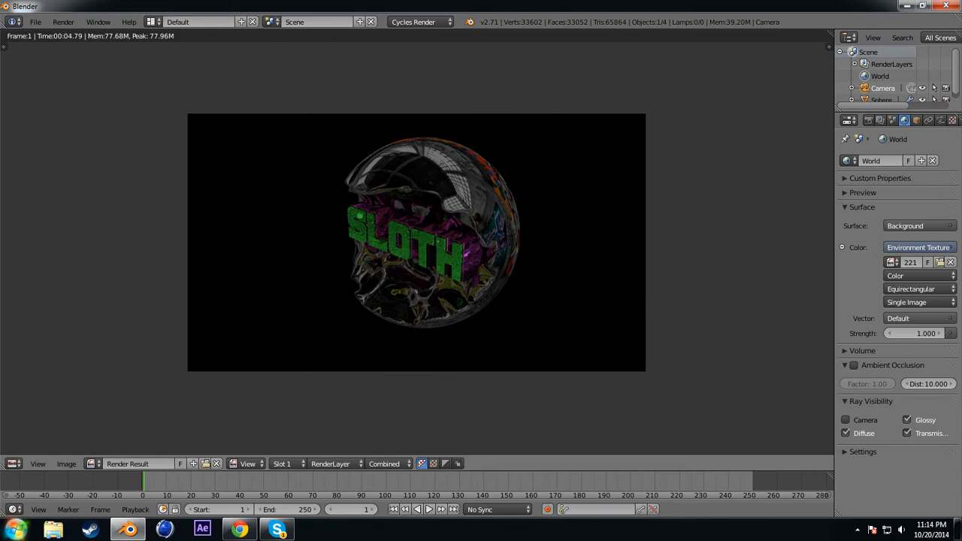
Examine the rendered SLOTH text and the reflections on the sphere up close
scroll(417, 242, "up", 4)
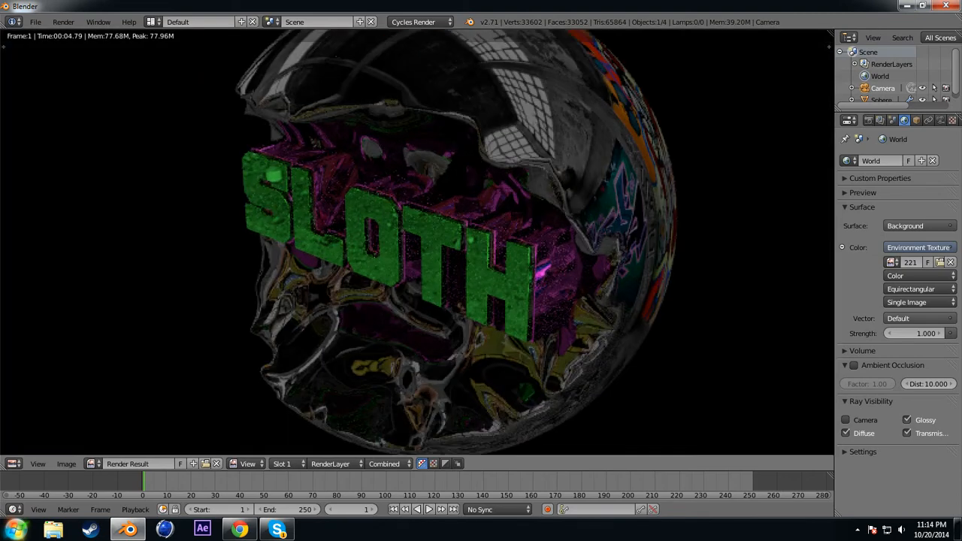
scroll(416, 242, "down", 1)
middle_click_drag(416, 242, 353, 267)
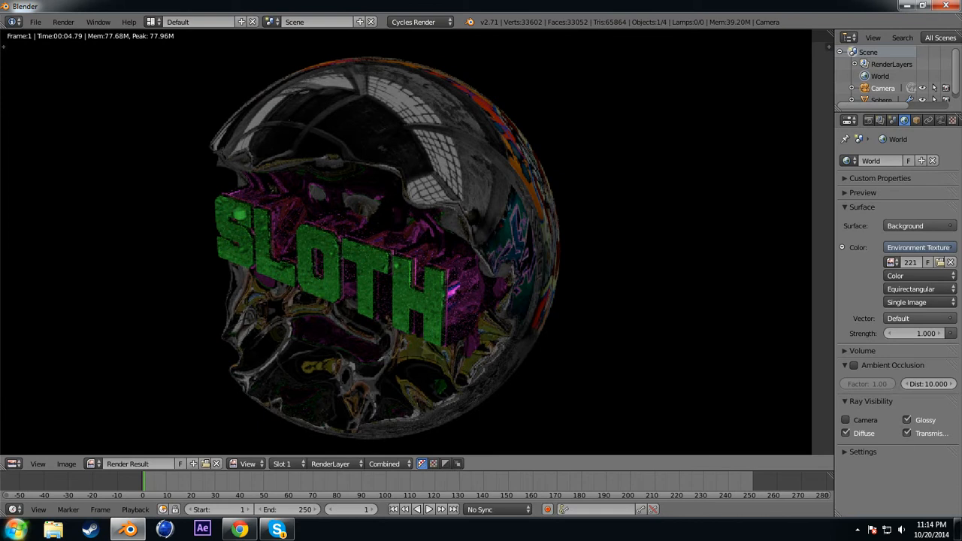
middle_click_drag(353, 267, 375, 268)
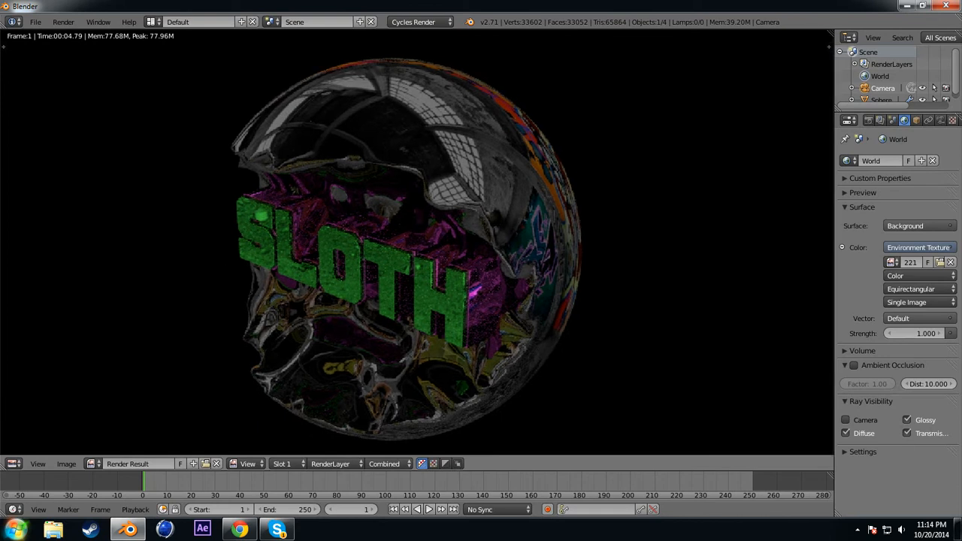
scroll(417, 242, "down", 3)
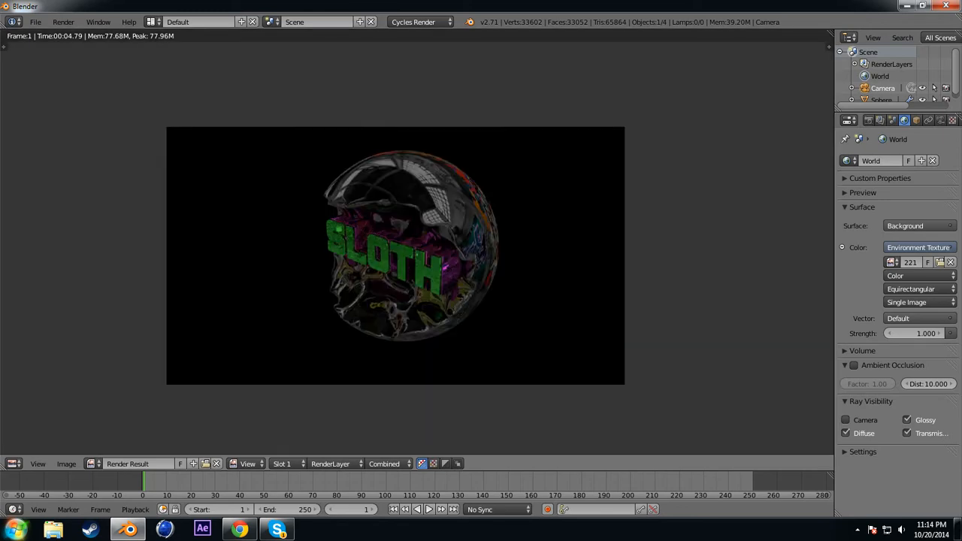
middle_click_drag(579, 373, 589, 367)
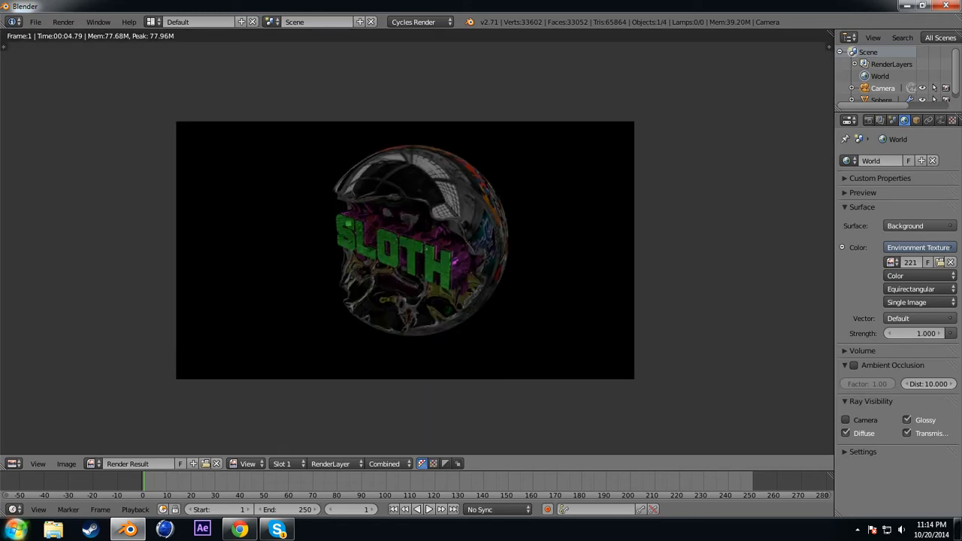
key("Escape")
Switch to Windows Explorer and view the finished reference image heyeyeyeeyye.png in Windows Photo Viewer
left_click(53, 530)
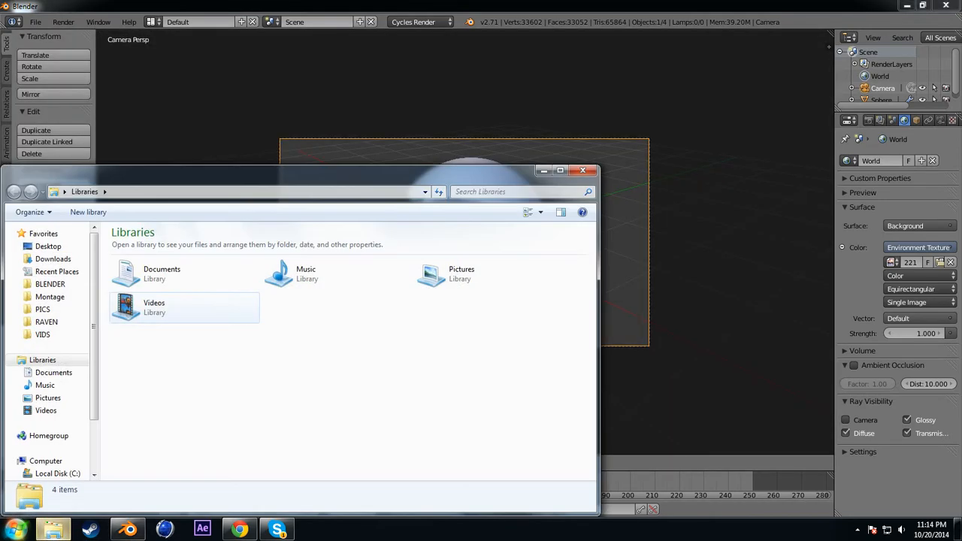
left_click_drag(226, 173, 961, 147)
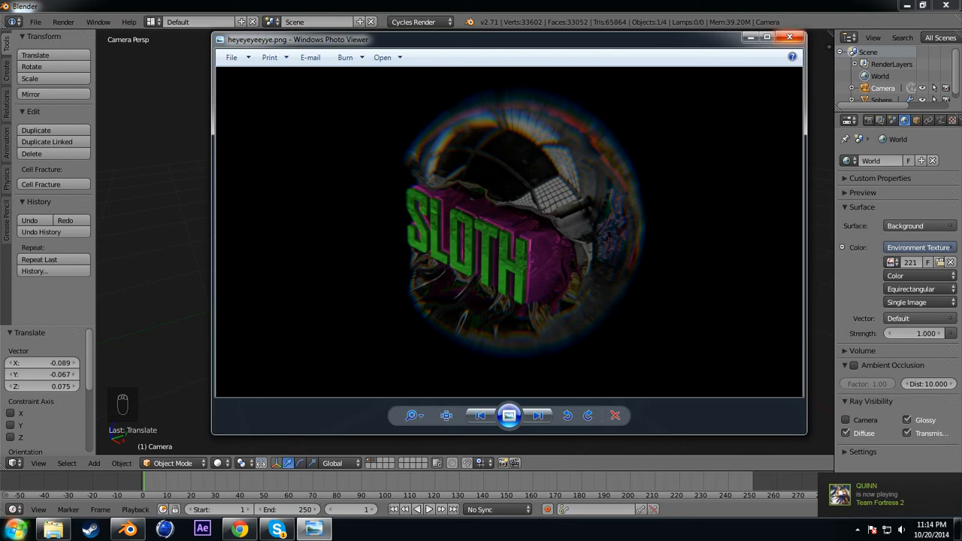
left_click(789, 37)
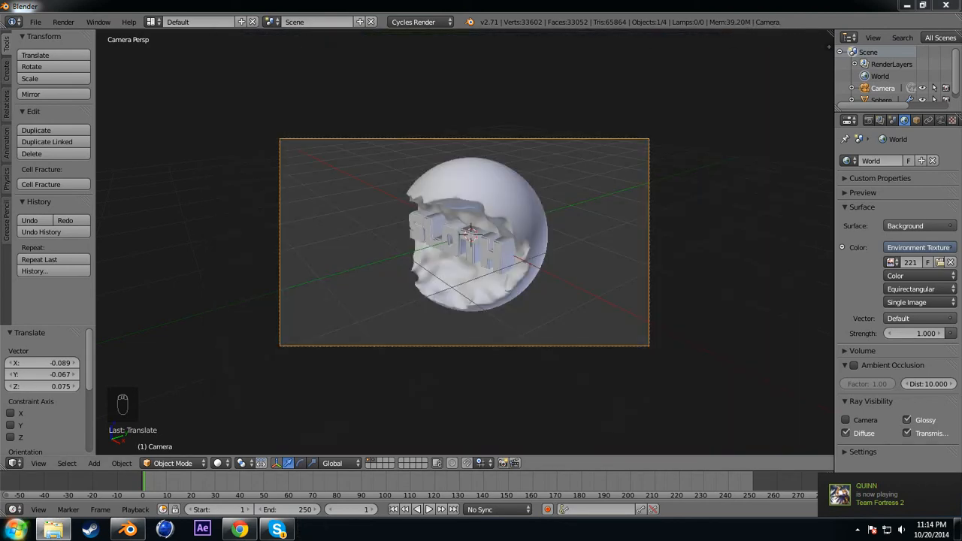
Switch the 3D viewport to the Node Editor and enable compositing nodes for the scene
left_click(13, 463)
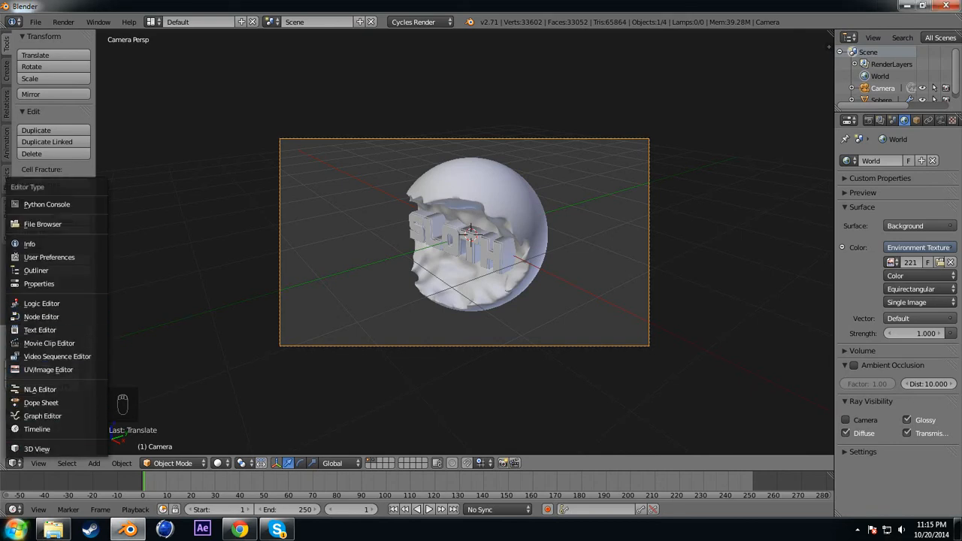
left_click(42, 316)
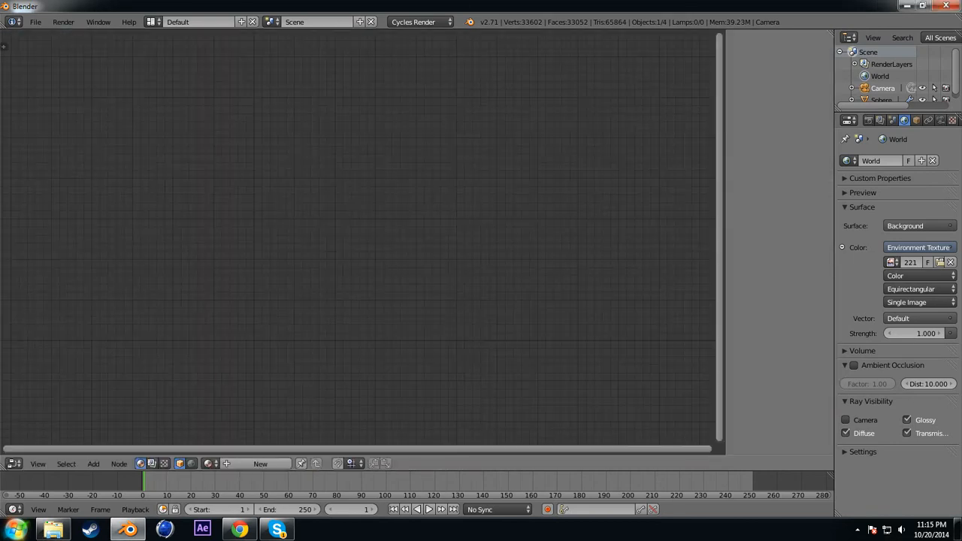
left_click(152, 463)
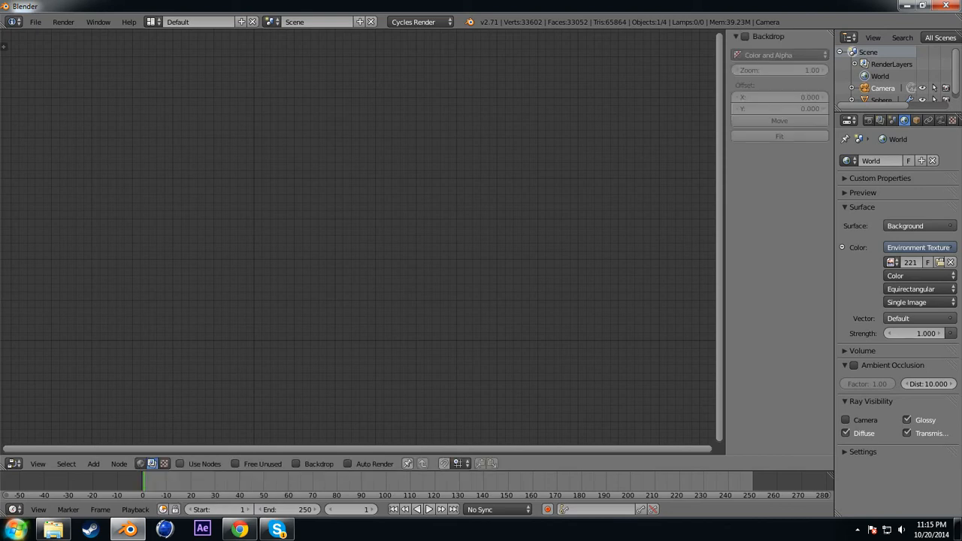
left_click(180, 464)
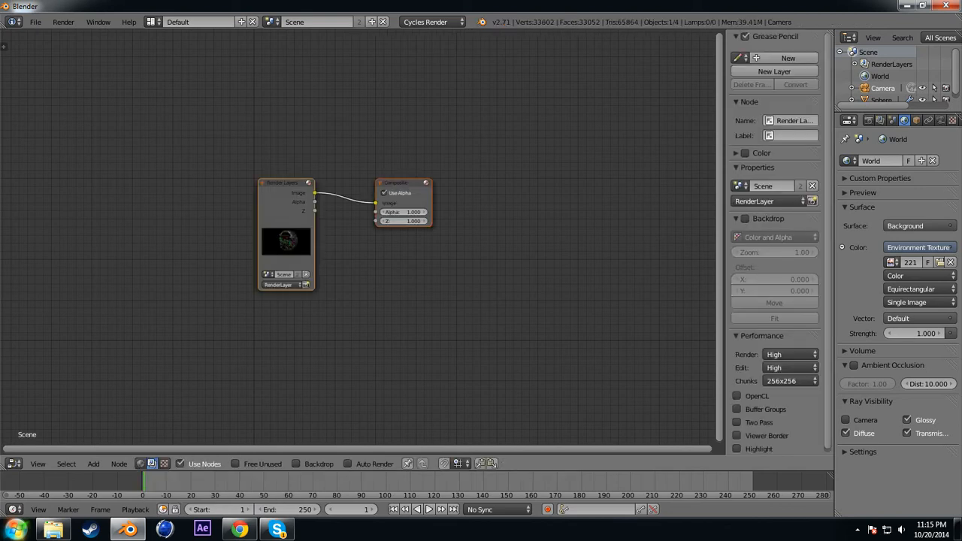
Add a Viewer node below the Composite node in the compositing tree
scroll(360, 241, "up", 8)
left_click_drag(444, 136, 600, 149)
middle_click_drag(600, 149, 480, 137)
key("shift+a")
left_click(376, 211)
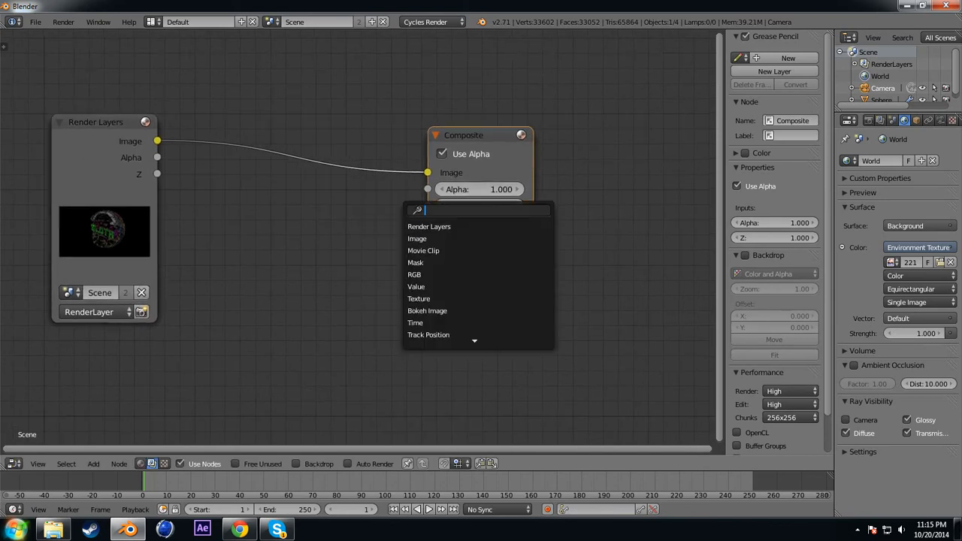
type("view")
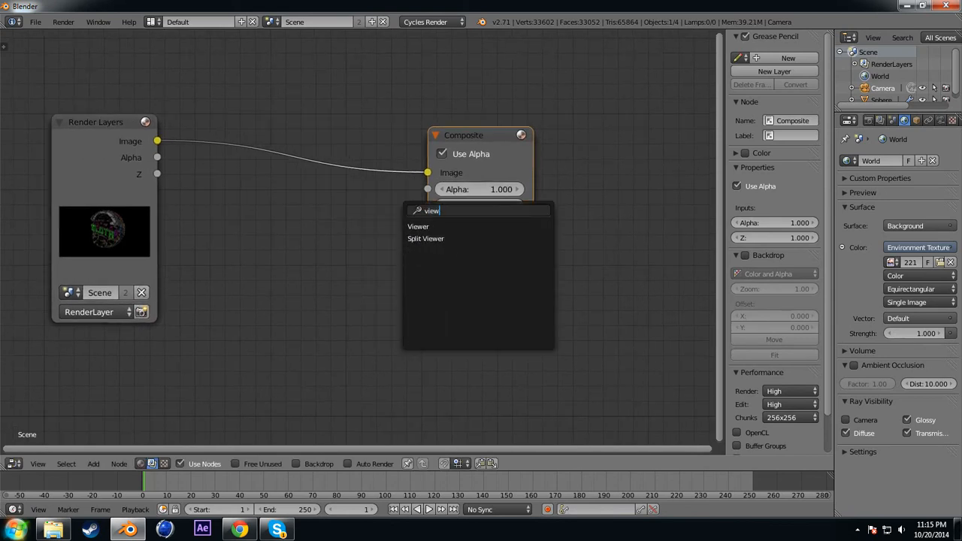
key("Return")
left_click(446, 278)
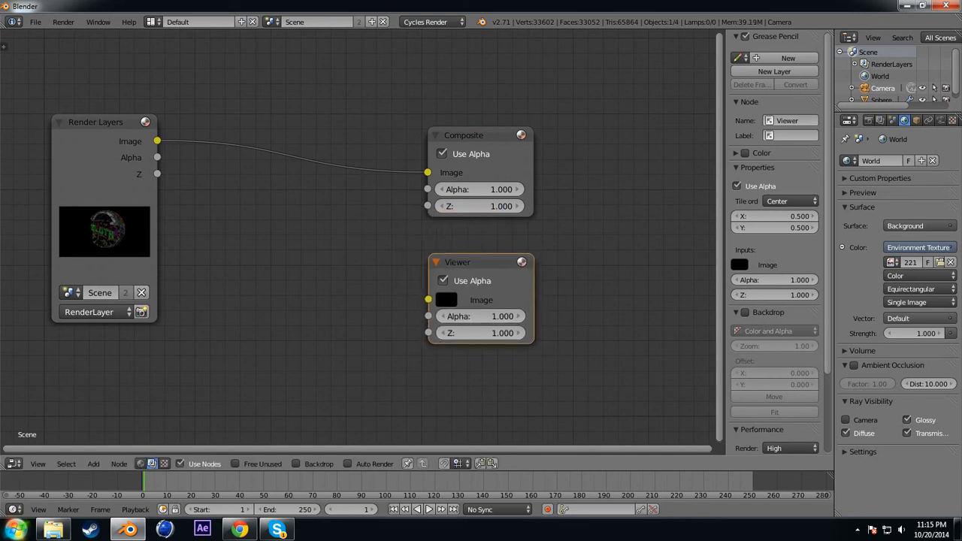
Connect the Render Layers image output to the Viewer node and enable the backdrop
left_click_drag(319, 224, 428, 300)
middle_click_drag(428, 300, 470, 271)
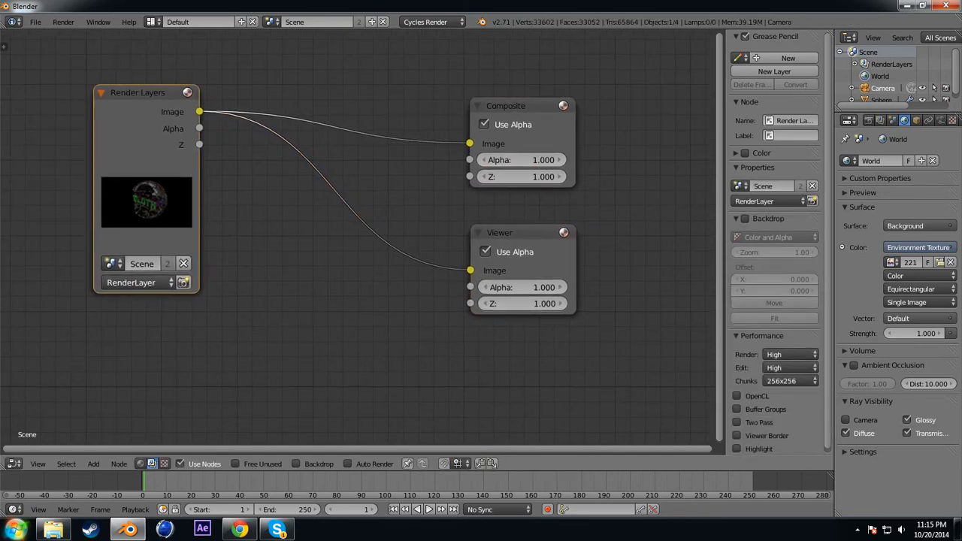
scroll(357, 243, "down", 1)
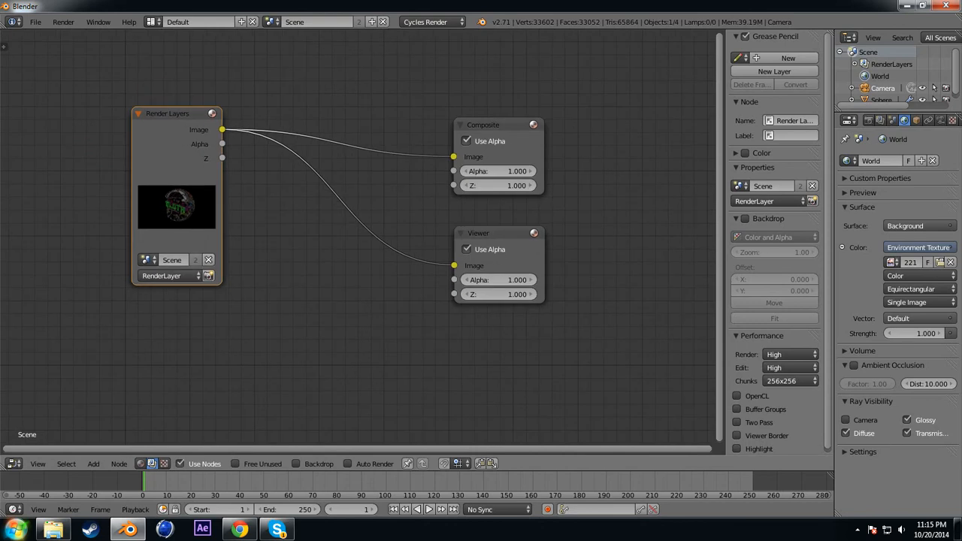
left_click(295, 464)
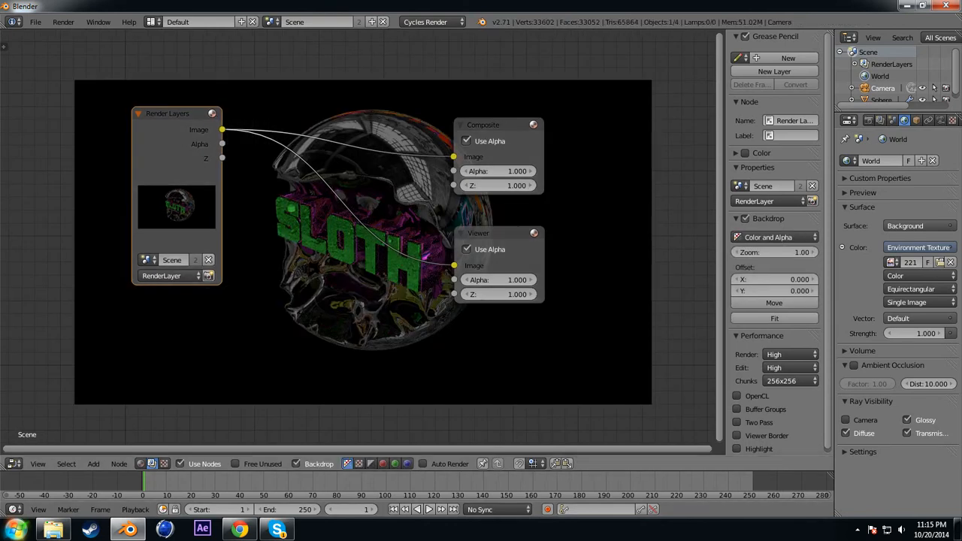
scroll(379, 253, "down", 1)
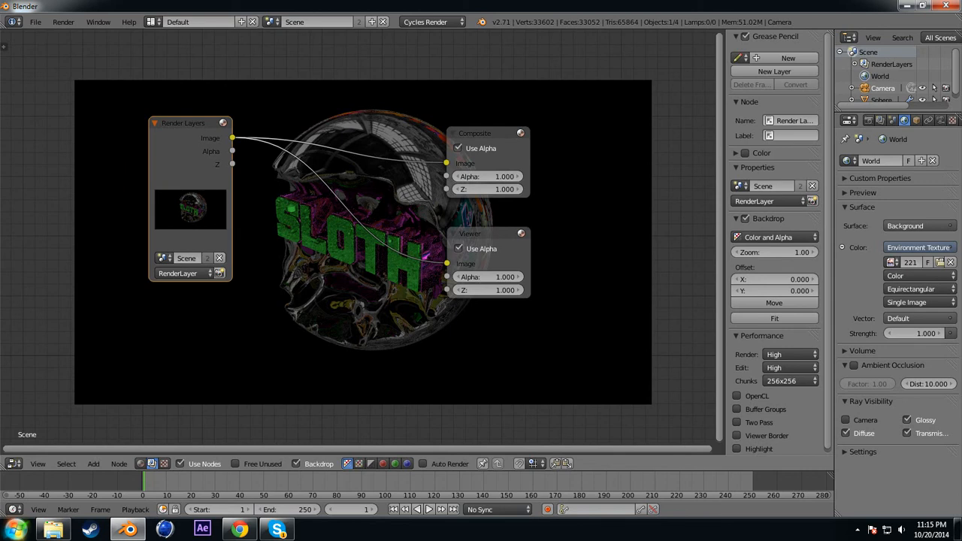
Insert a Lens Distortion node between Render Layers and the Viewer, link its output to Composite as well, and enable Fit
key("shift+a")
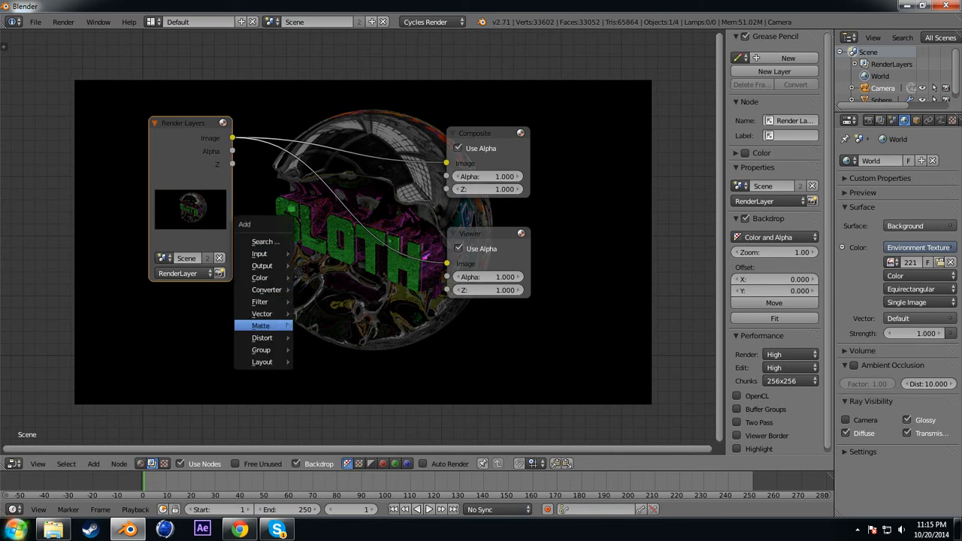
mouse_move(282, 338)
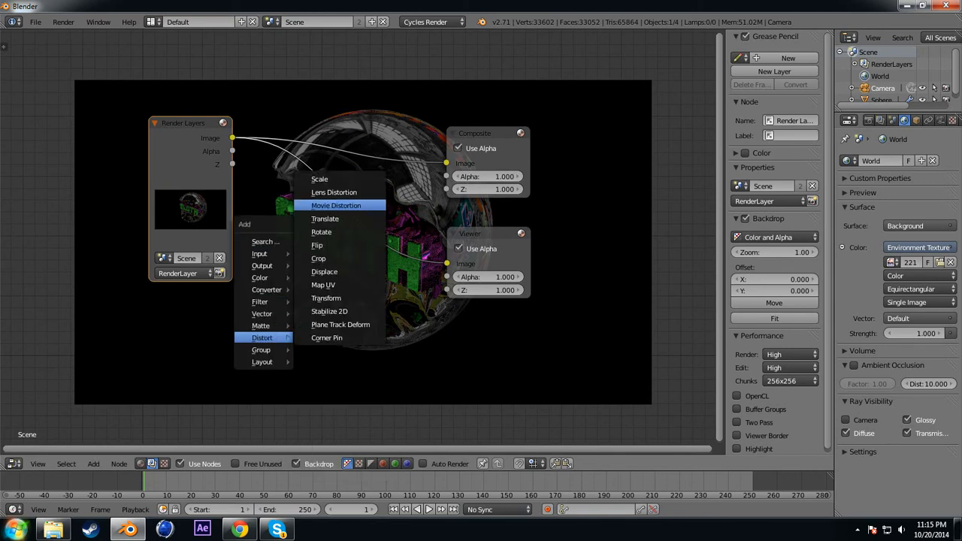
left_click(334, 193)
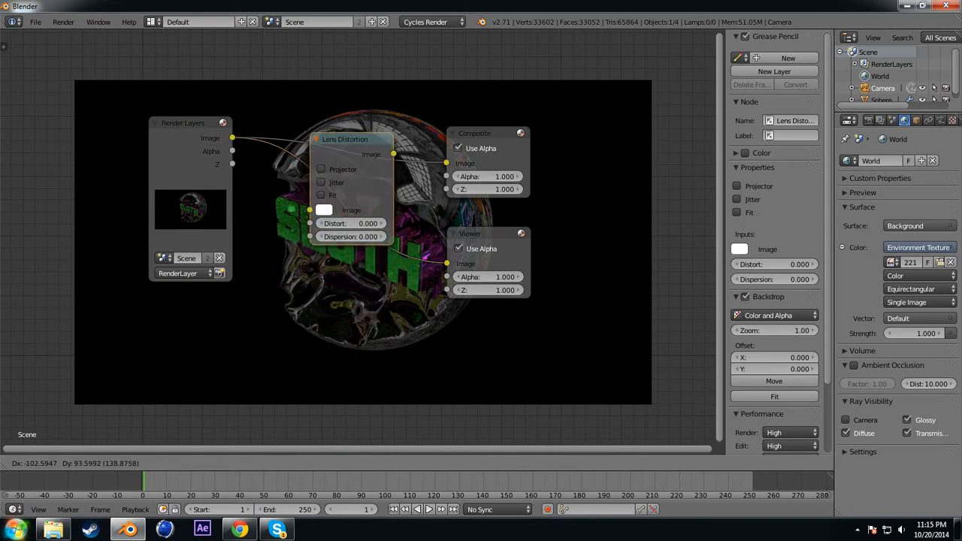
left_click(288, 167)
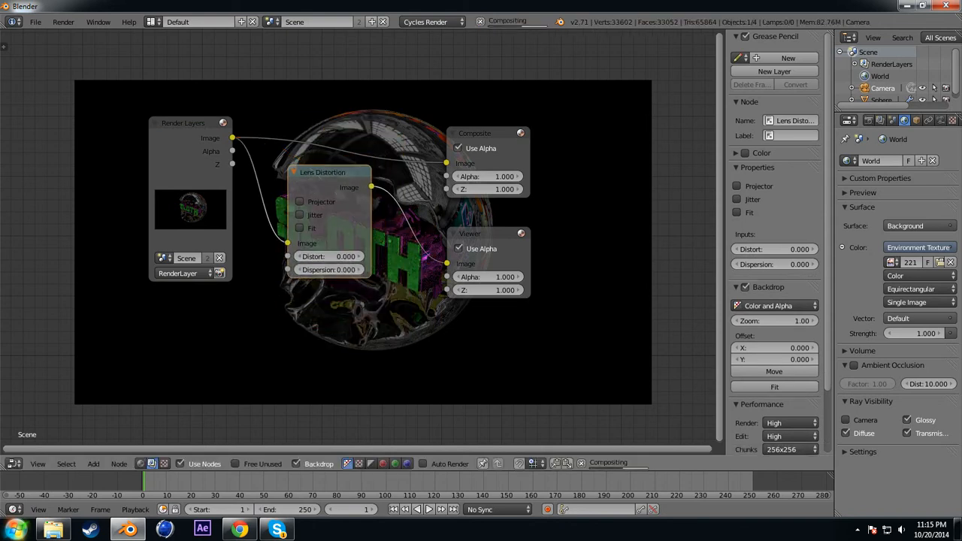
left_click_drag(371, 186, 447, 162)
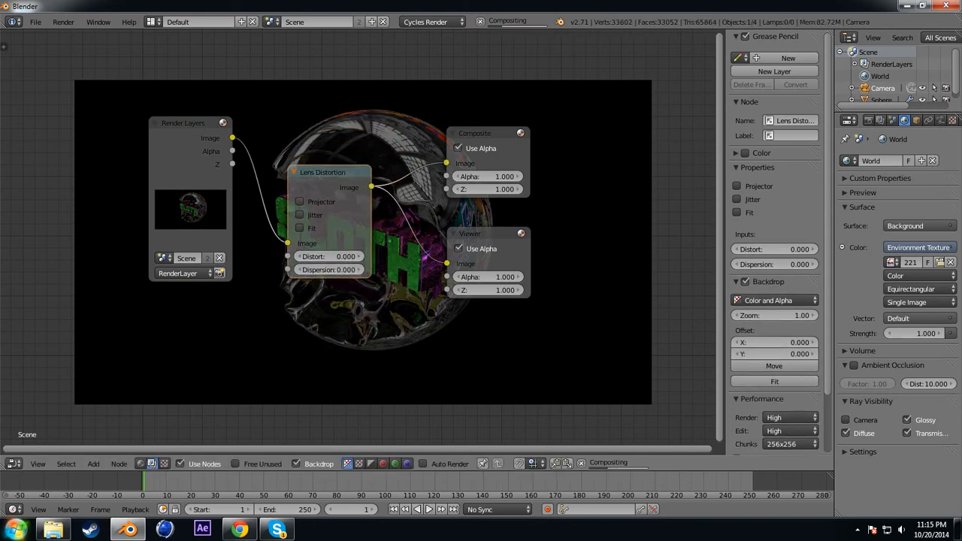
left_click(300, 228)
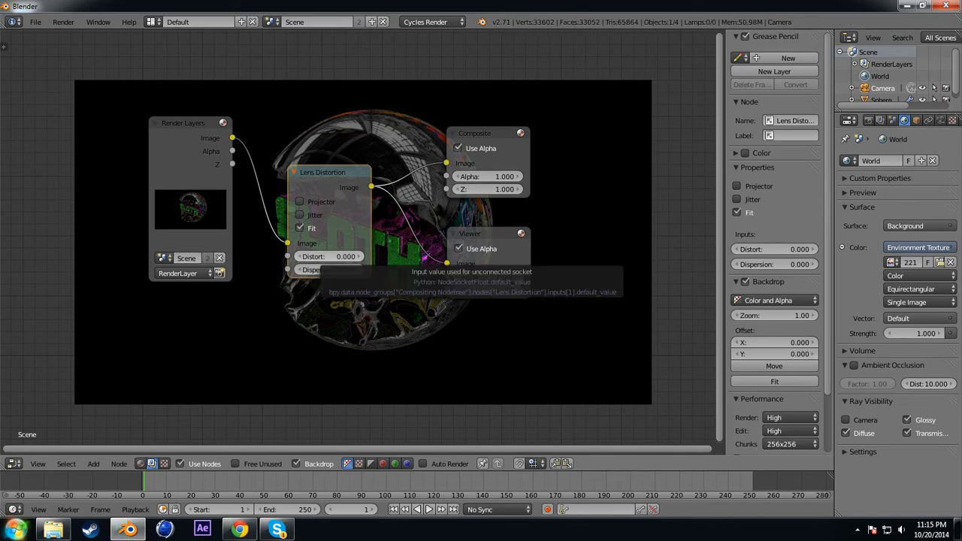
Try Distort values of 1 and -0.999 on the Lens Distortion node, and reset Distort to 0
left_click_drag(331, 256, 458, 256)
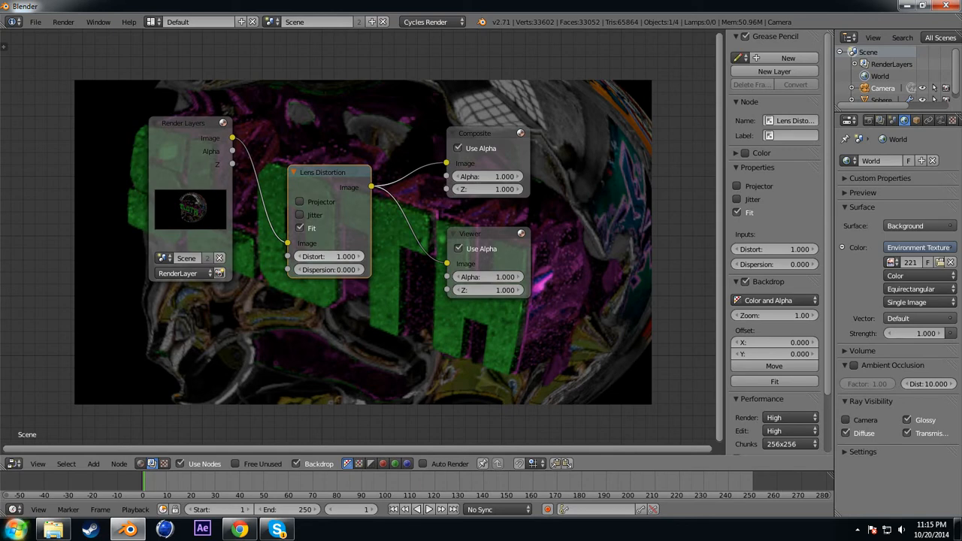
left_click_drag(331, 257, 188, 256)
left_click(330, 256)
type("0")
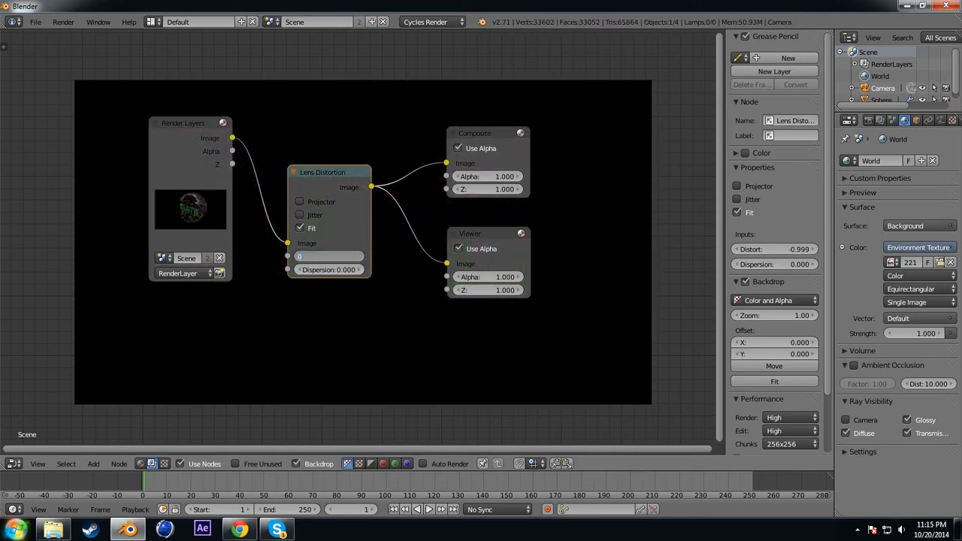
key("Return")
Try Dispersion values of 1, 0.5 and 0.2 on the Lens Distortion node
left_click_drag(331, 270, 459, 270)
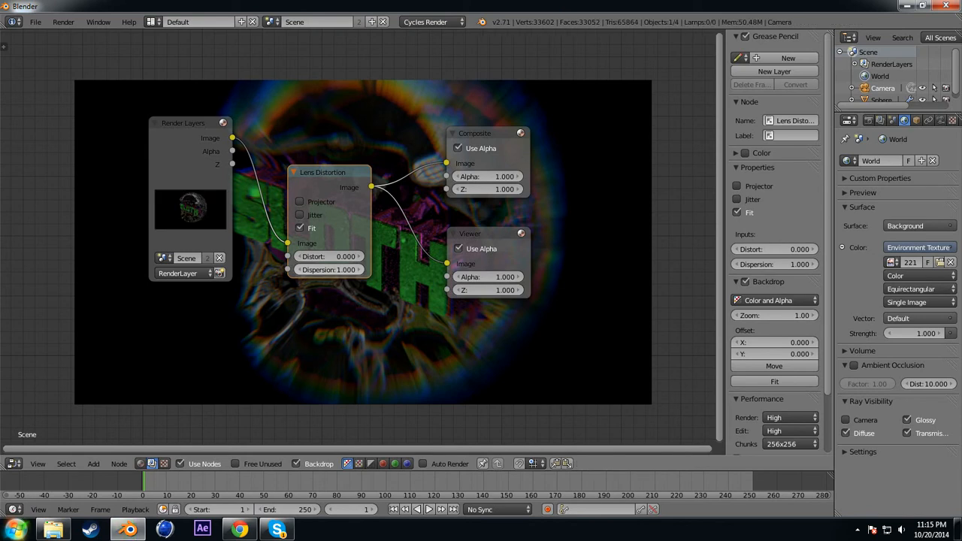
left_click(329, 270)
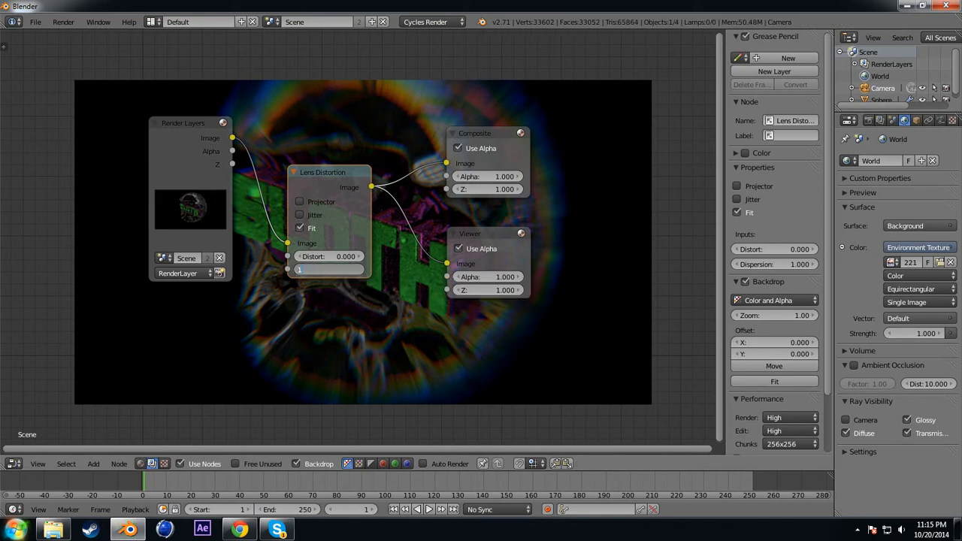
key("Return")
left_click(329, 270)
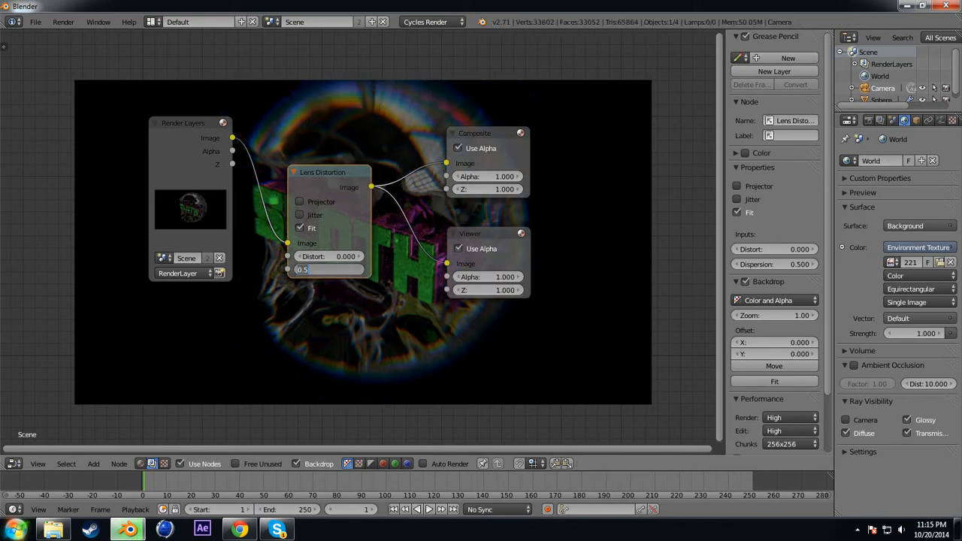
type(".2")
key("Return")
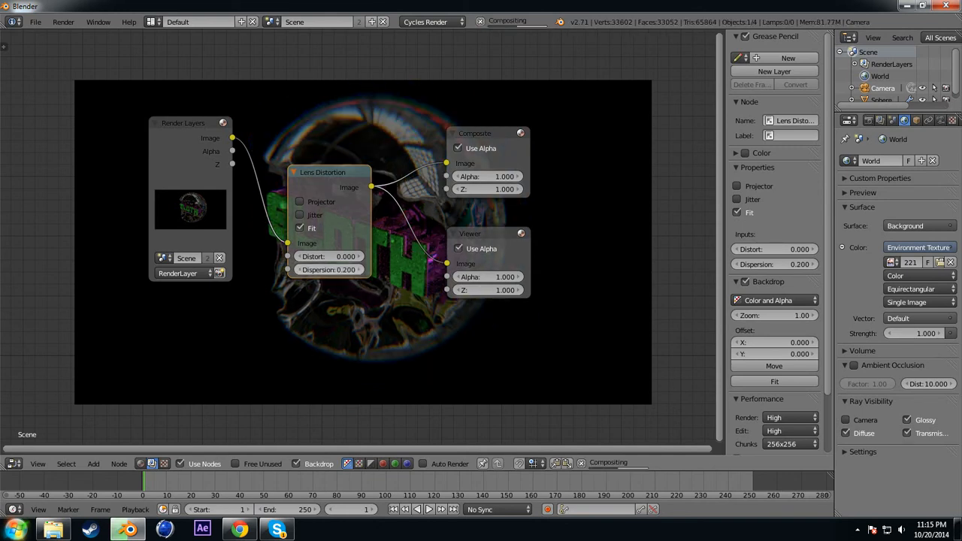
Set the Lens Distortion node's Dispersion to 0.4 and check the backdrop preview clear of the nodes
left_click(329, 270)
type(".4")
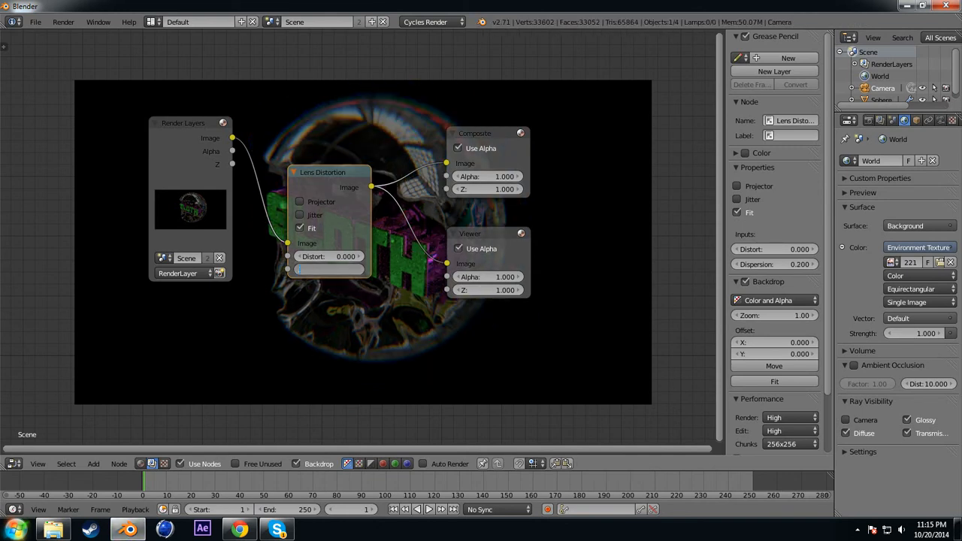
key("Return")
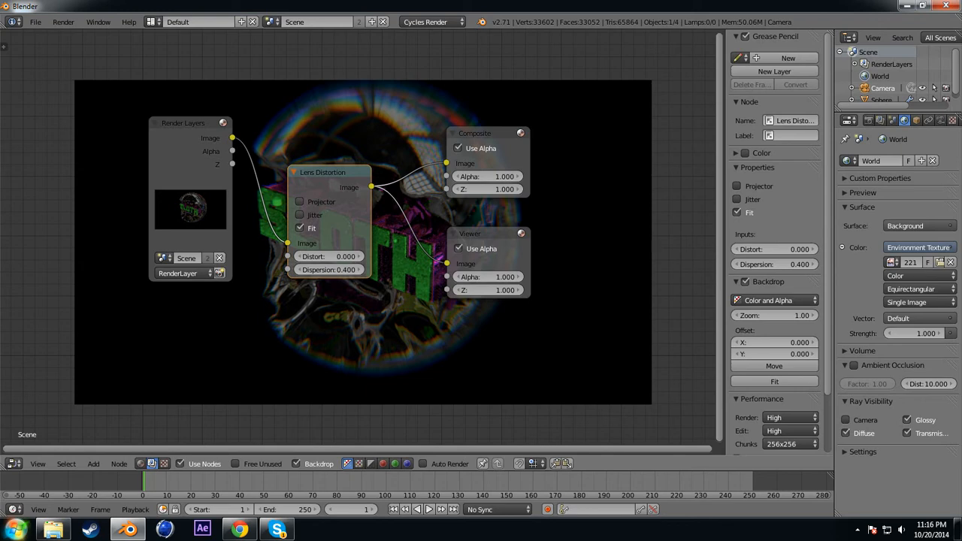
middle_click_drag(391, 128, 403, 311)
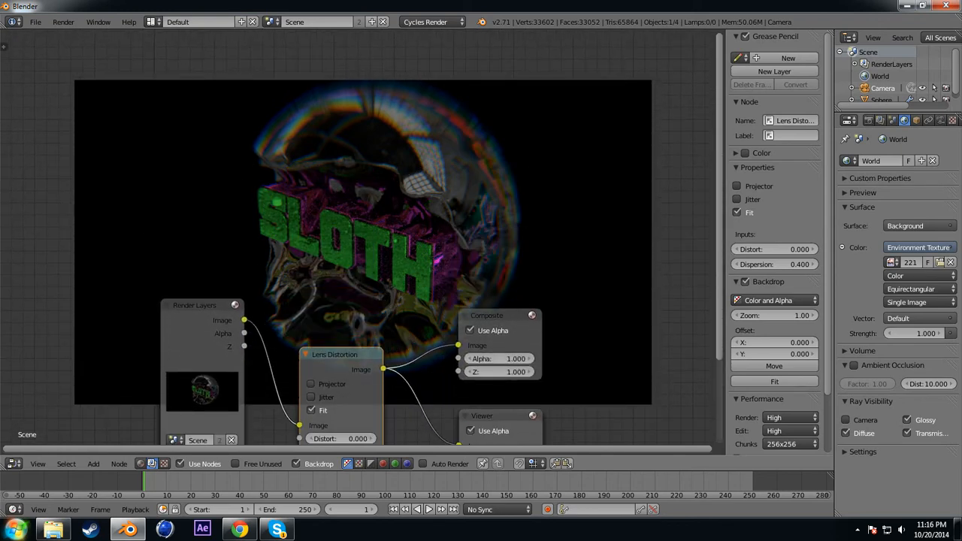
Switch the Node Editor area back to the 3D View
left_click(13, 464)
key("Escape")
key("Escape")
left_click(13, 464)
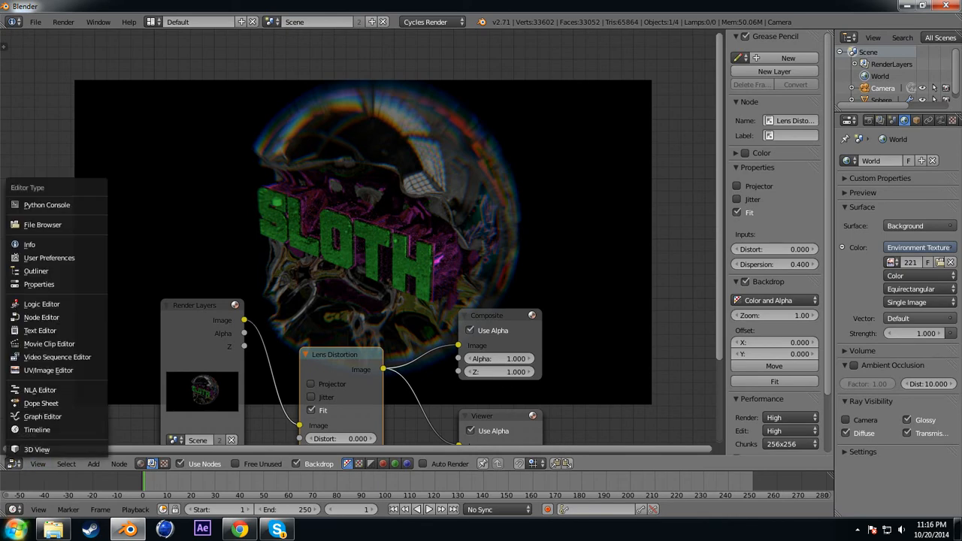
left_click(30, 450)
Move the camera by about -0.014, 0.034, 0.074 to reframe the sphere, and render the scene
key("g")
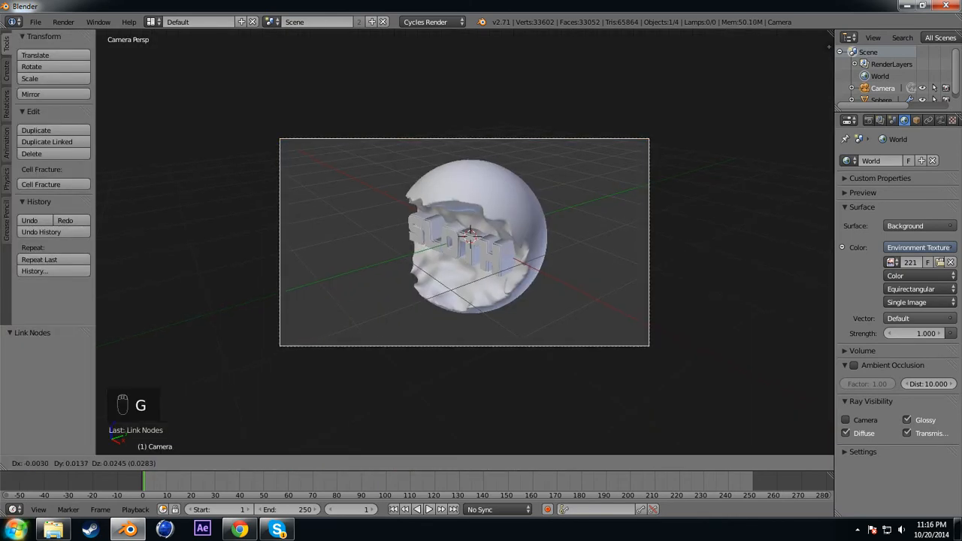
left_click(465, 242)
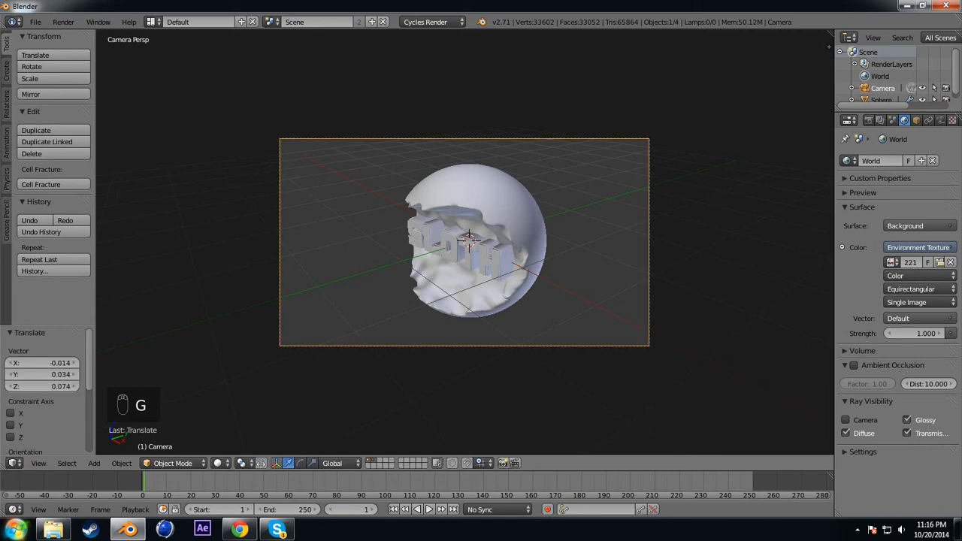
key("F12")
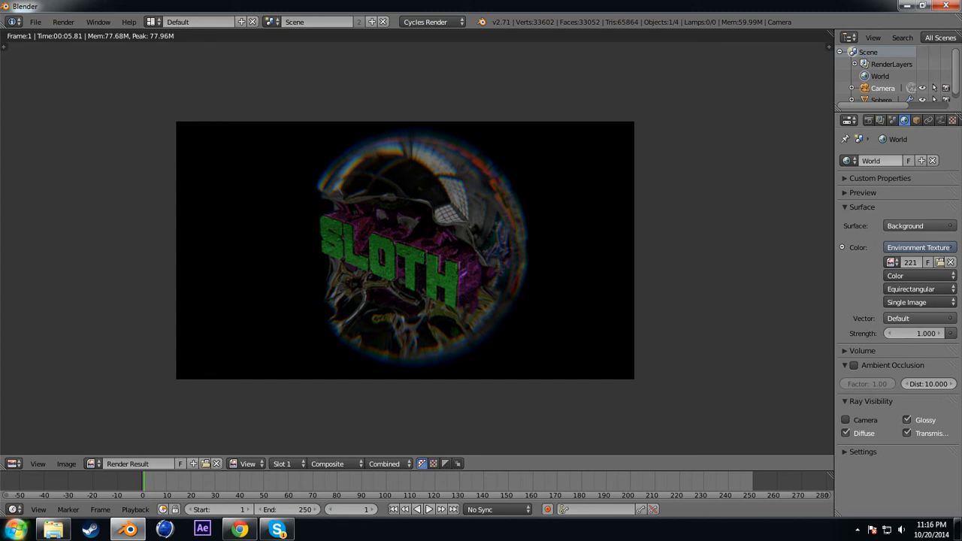
Set the number of Cycles render samples to 100 in the scene's sampling settings
left_click(870, 121)
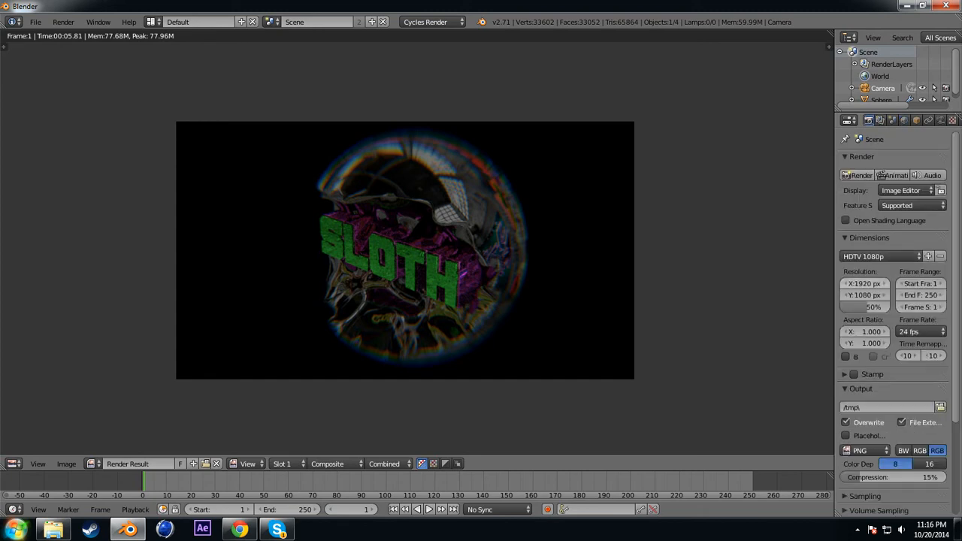
scroll(865, 293, "down", 5)
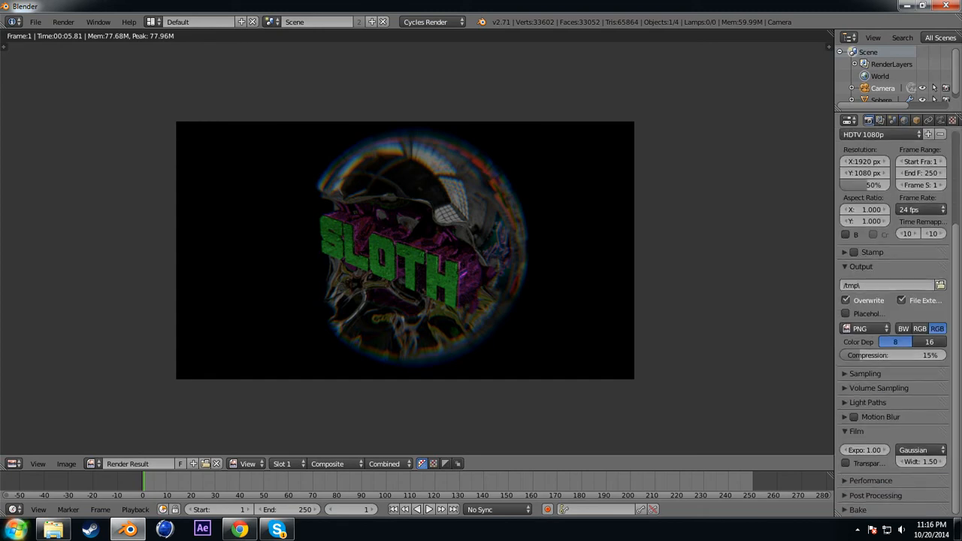
left_click(865, 373)
left_click(921, 435)
type("1")
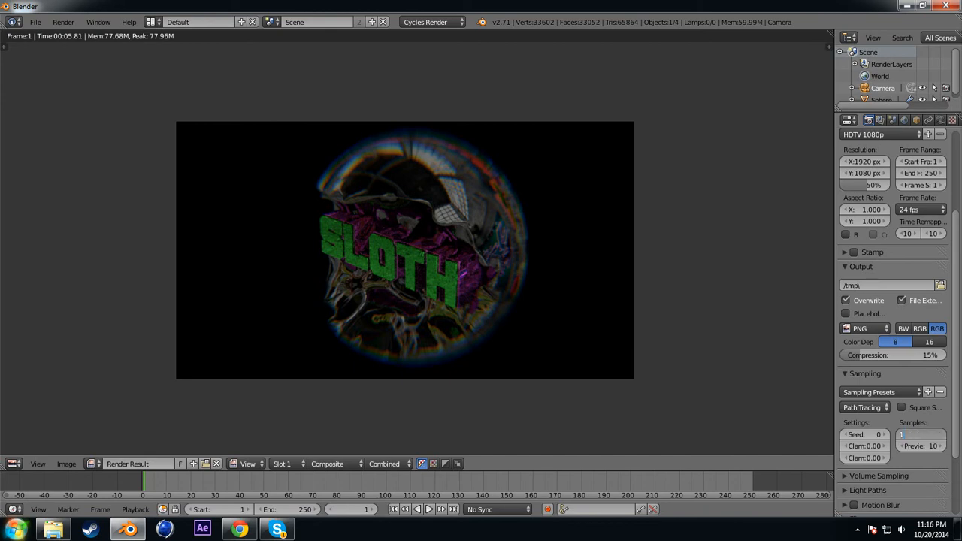
type("00")
key("Return")
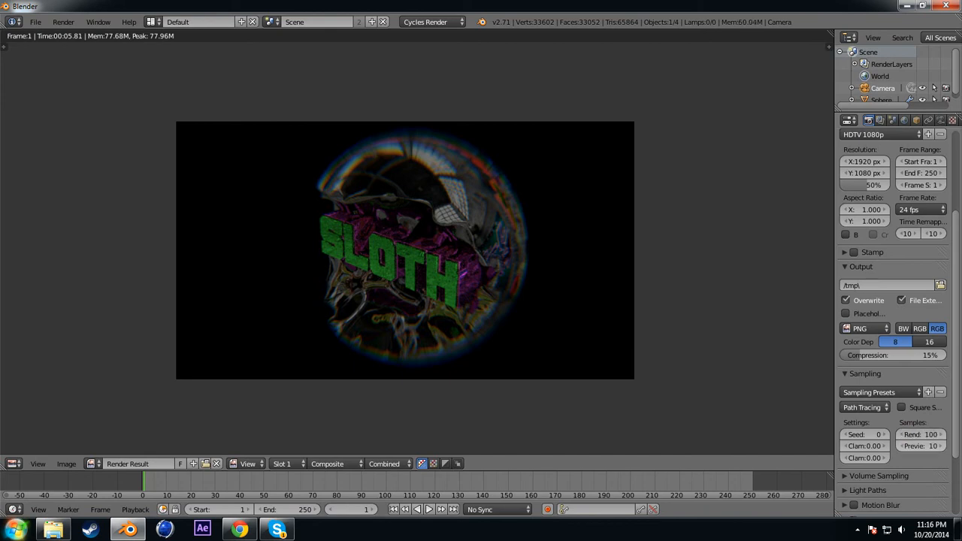
Set the render resolution scale to 100% and render the final image
scroll(865, 353, "up", 5)
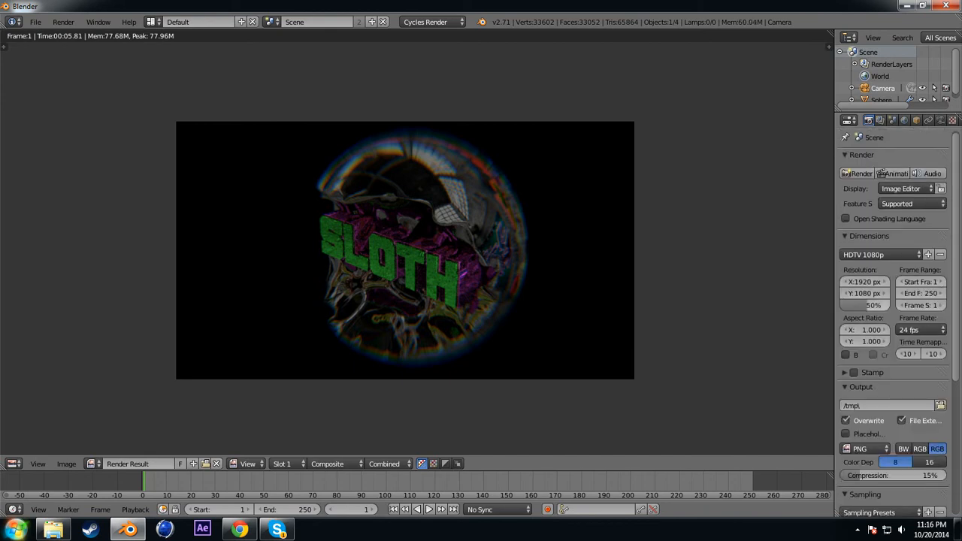
left_click_drag(867, 305, 906, 305)
left_click(857, 174)
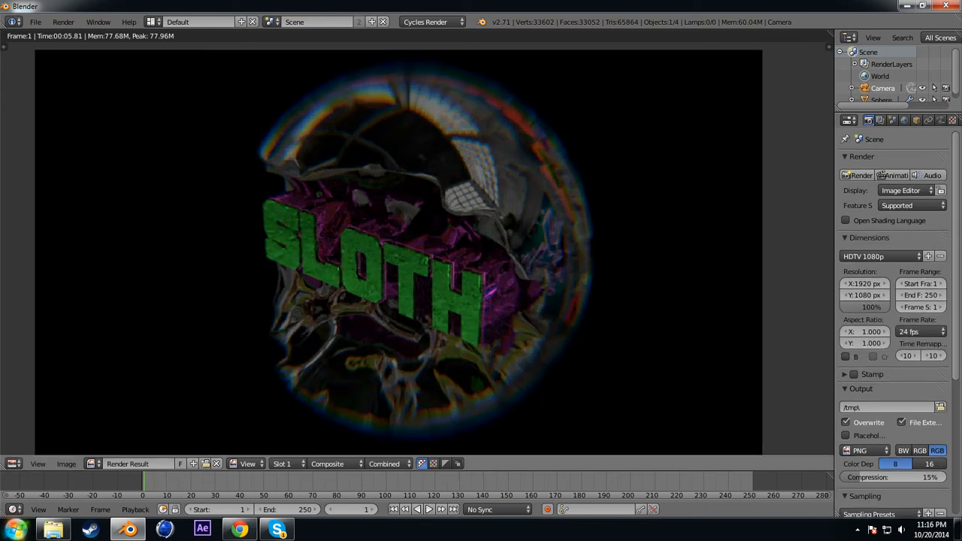
scroll(417, 248, "down", 2)
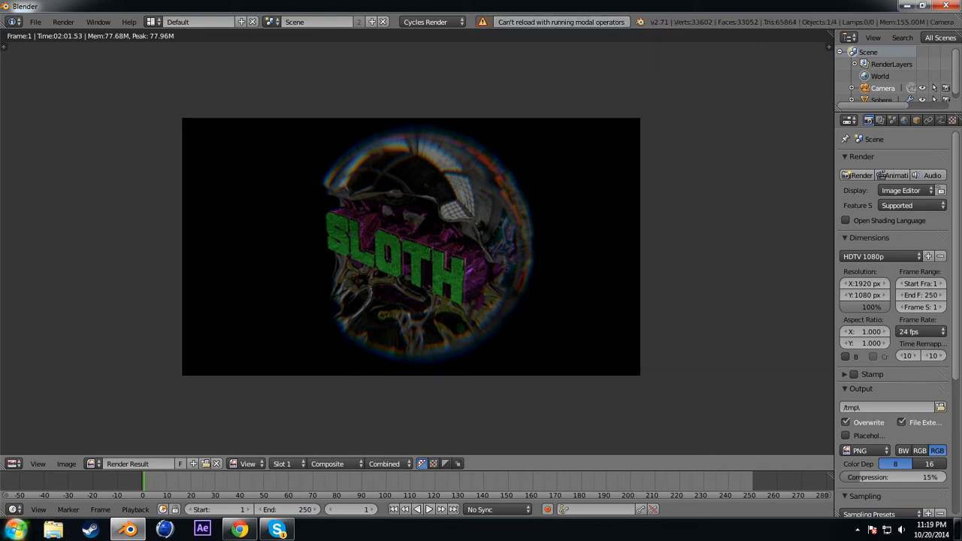
scroll(410, 248, "up", 2)
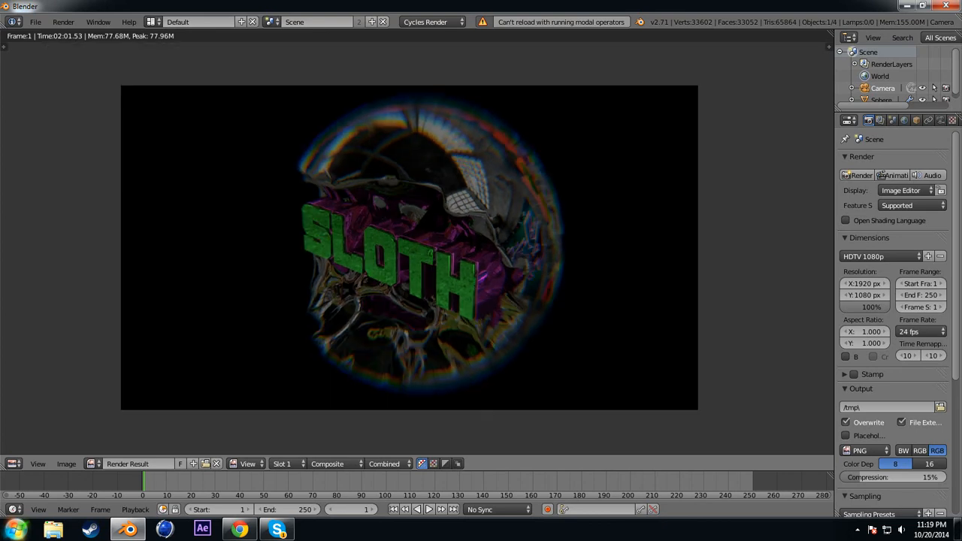
scroll(410, 248, "down", 1)
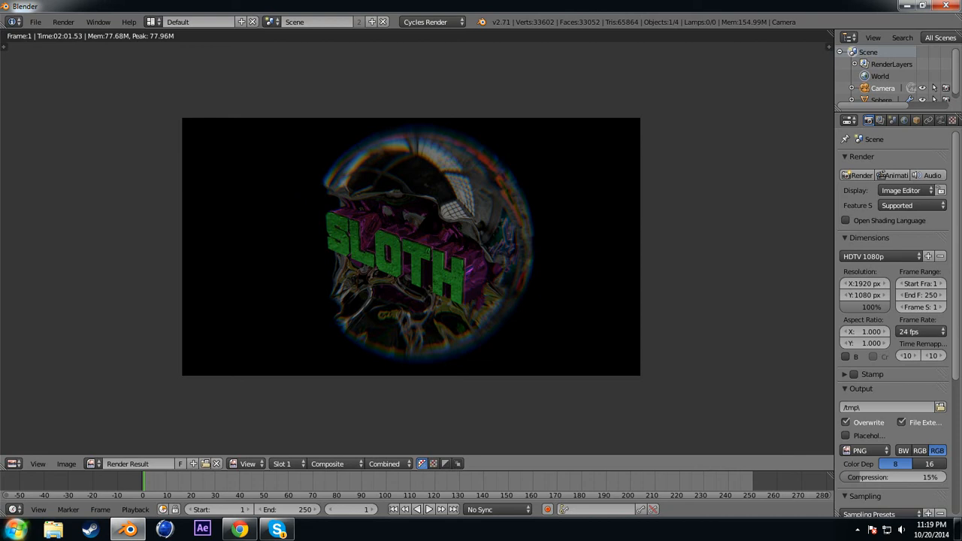
Save the project in the Downloads folder as tut.blend
key("ctrl+s")
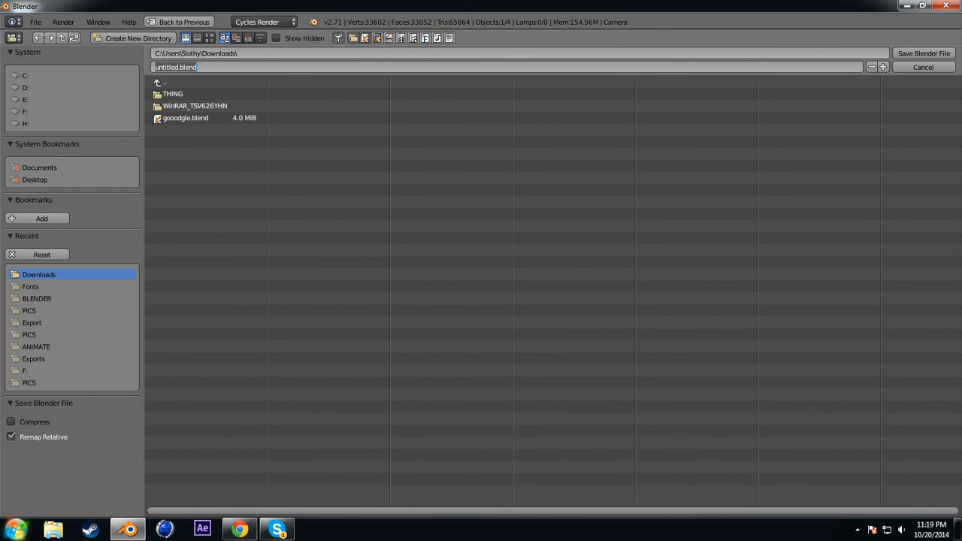
type("tut")
key("Return")
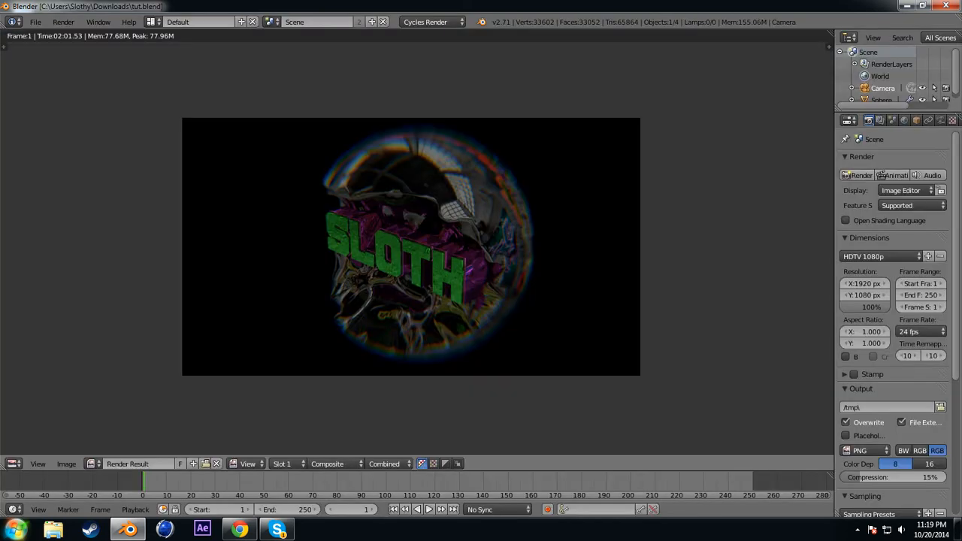
Open the recently used project file gooodgle.blend
left_click(35, 22)
mouse_move(138, 60)
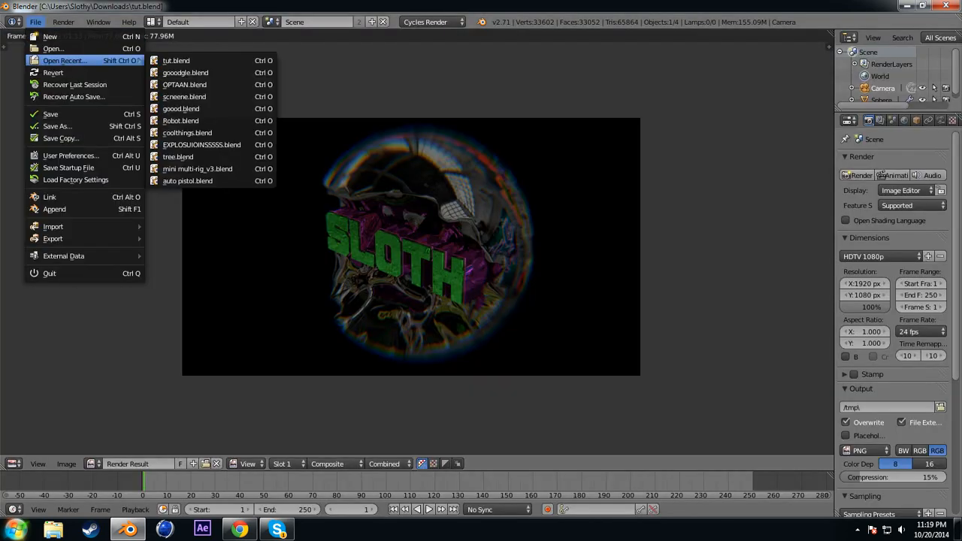
left_click(185, 72)
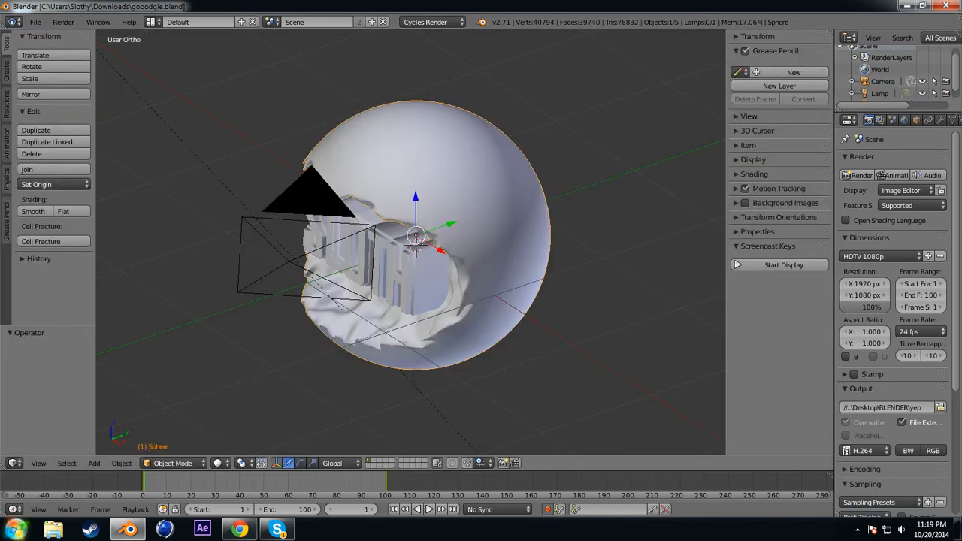
Look through the camera in perspective and play the sphere animation in the 3D View
scroll(416, 237, "down", 5)
key("KP_5")
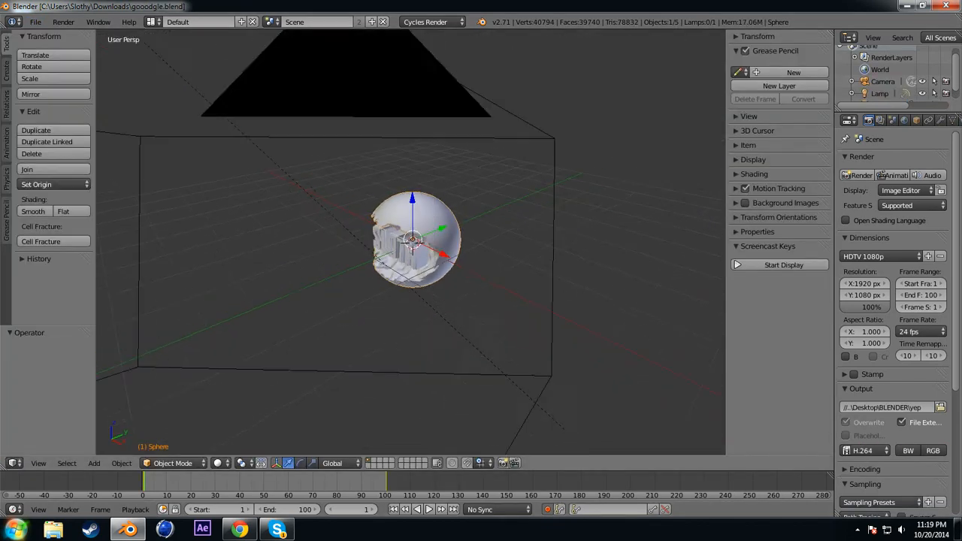
key("KP_0")
key("alt+a")
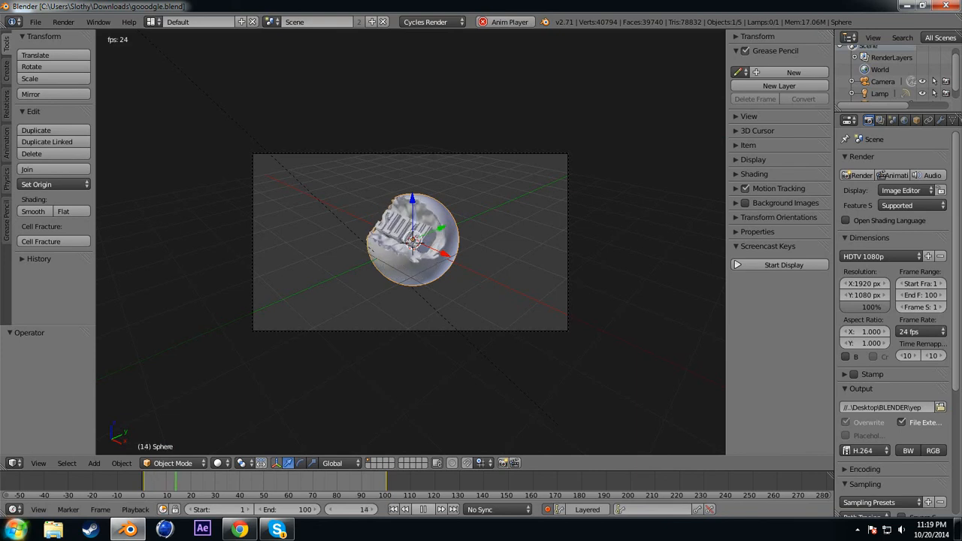